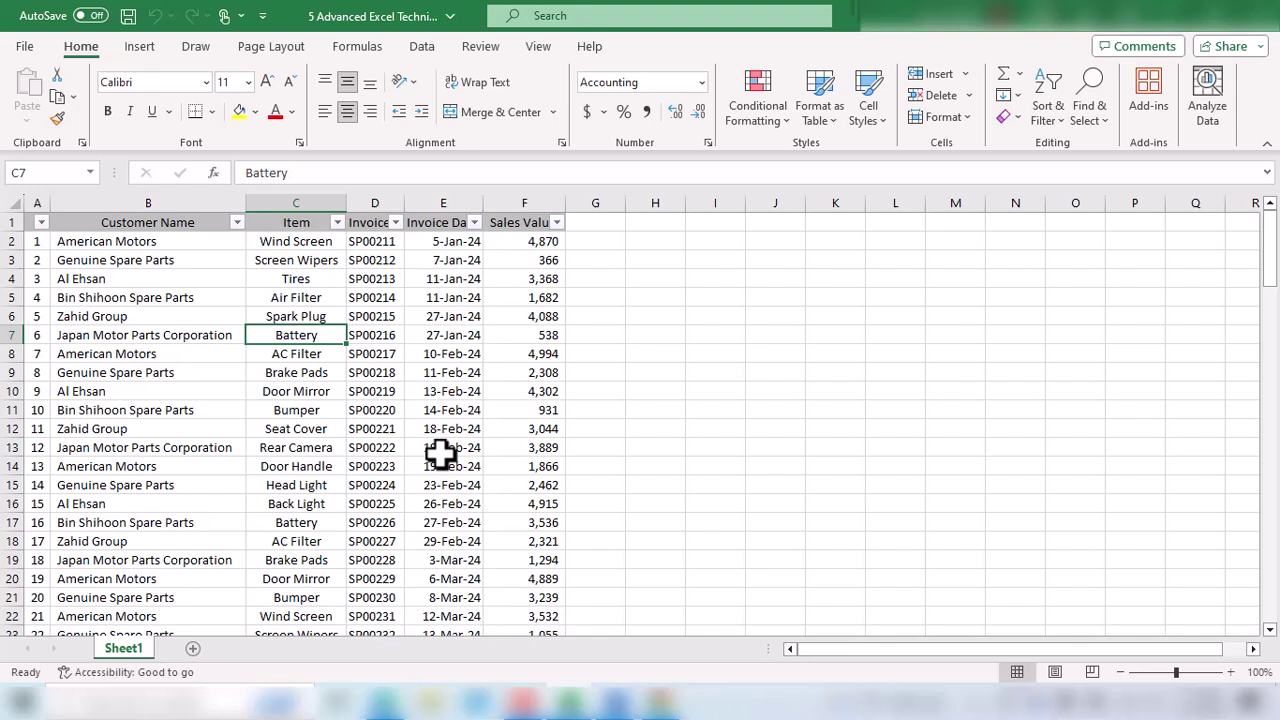
{"action": "left_click_drag", "start_coordinate": [114, 297], "coordinate": [500, 455]}
{"action": "left_click_drag", "start_coordinate": [543, 332], "coordinate": [138, 425]}
{"action": "left_click", "coordinate": [200, 372]}
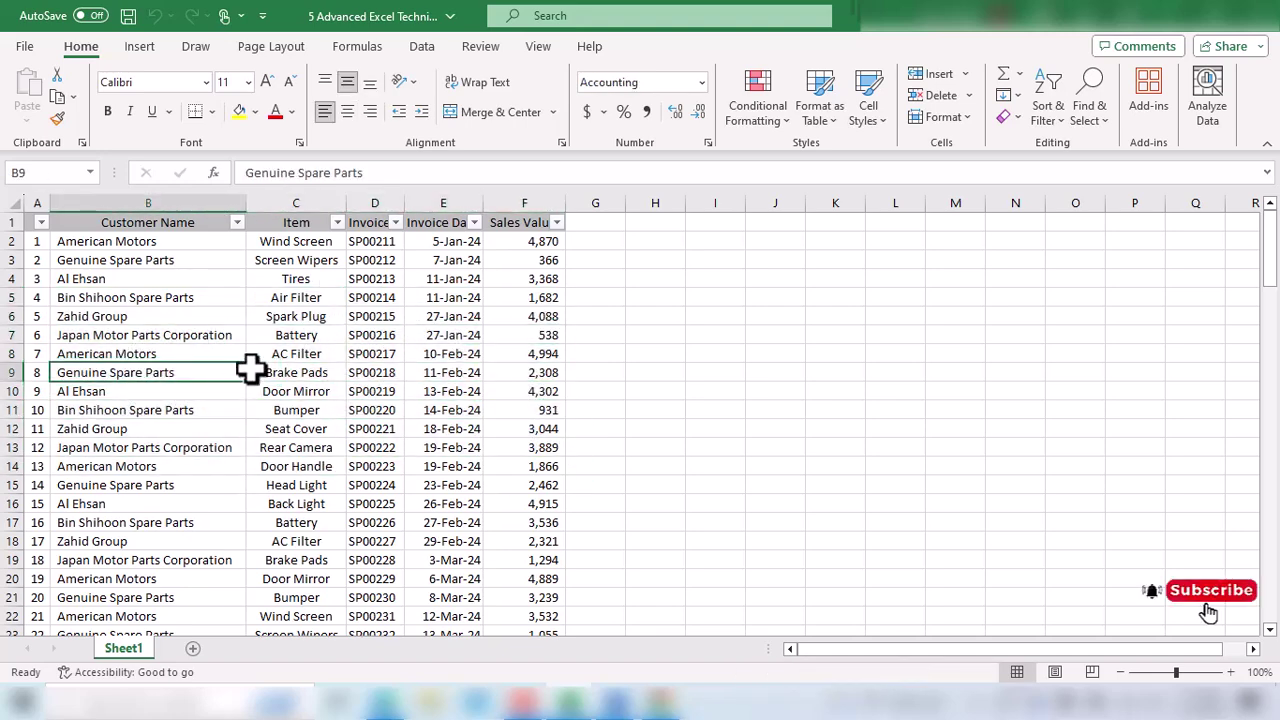
- Insert a PivotTable on a new worksheet from the sales data in Sheet1!$A$1:$F$121
{"action": "left_click", "coordinate": [371, 396]}
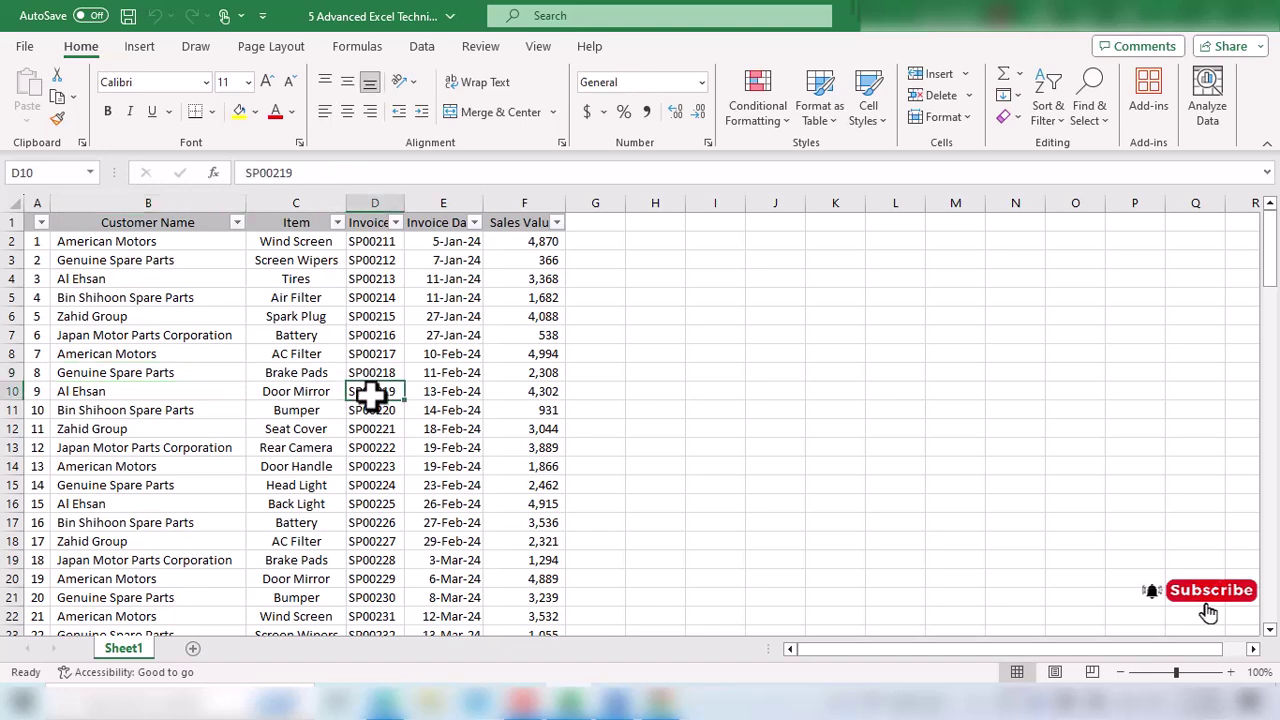
{"action": "left_click", "coordinate": [140, 50]}
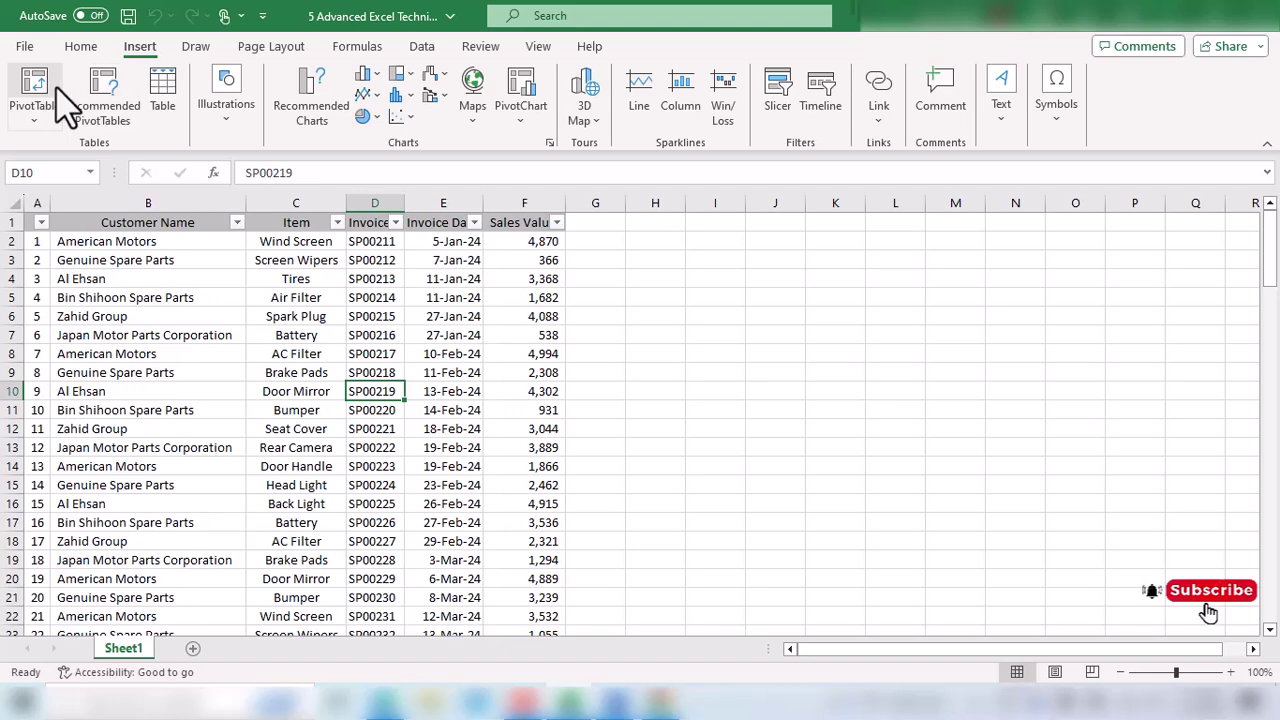
{"action": "left_click", "coordinate": [35, 90]}
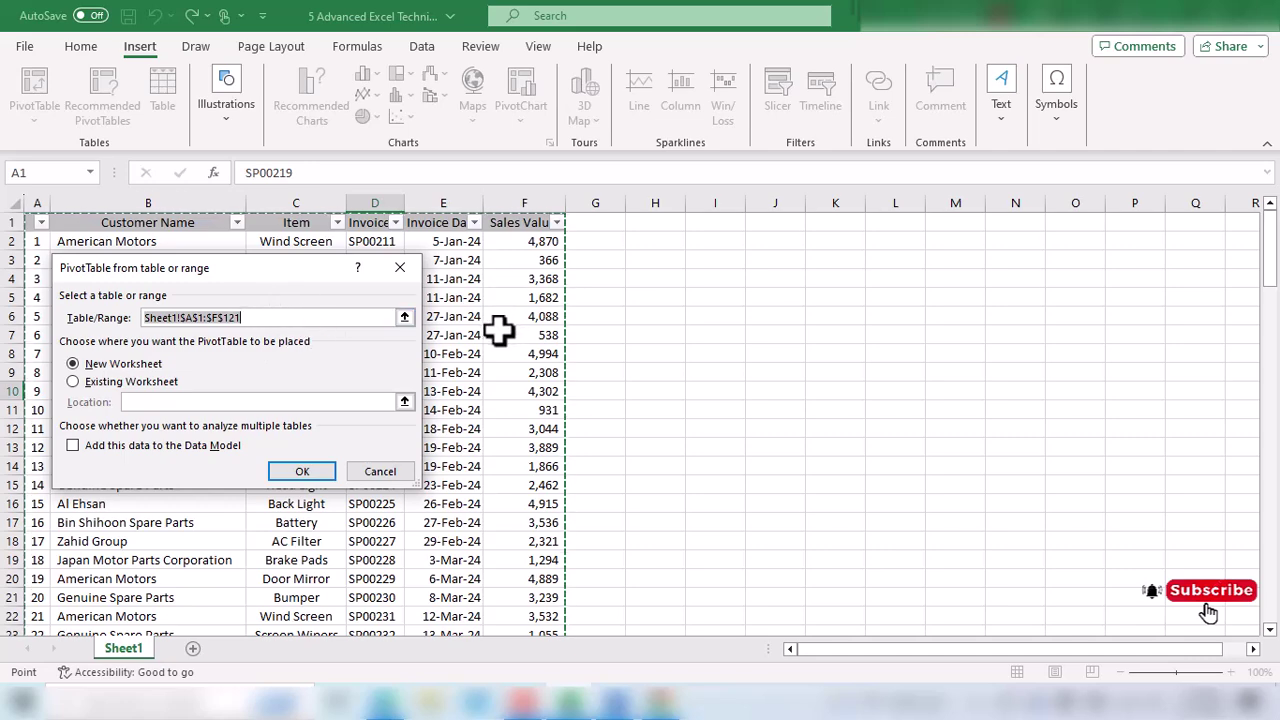
{"action": "left_click_drag", "start_coordinate": [1272, 290], "coordinate": [1270, 225]}
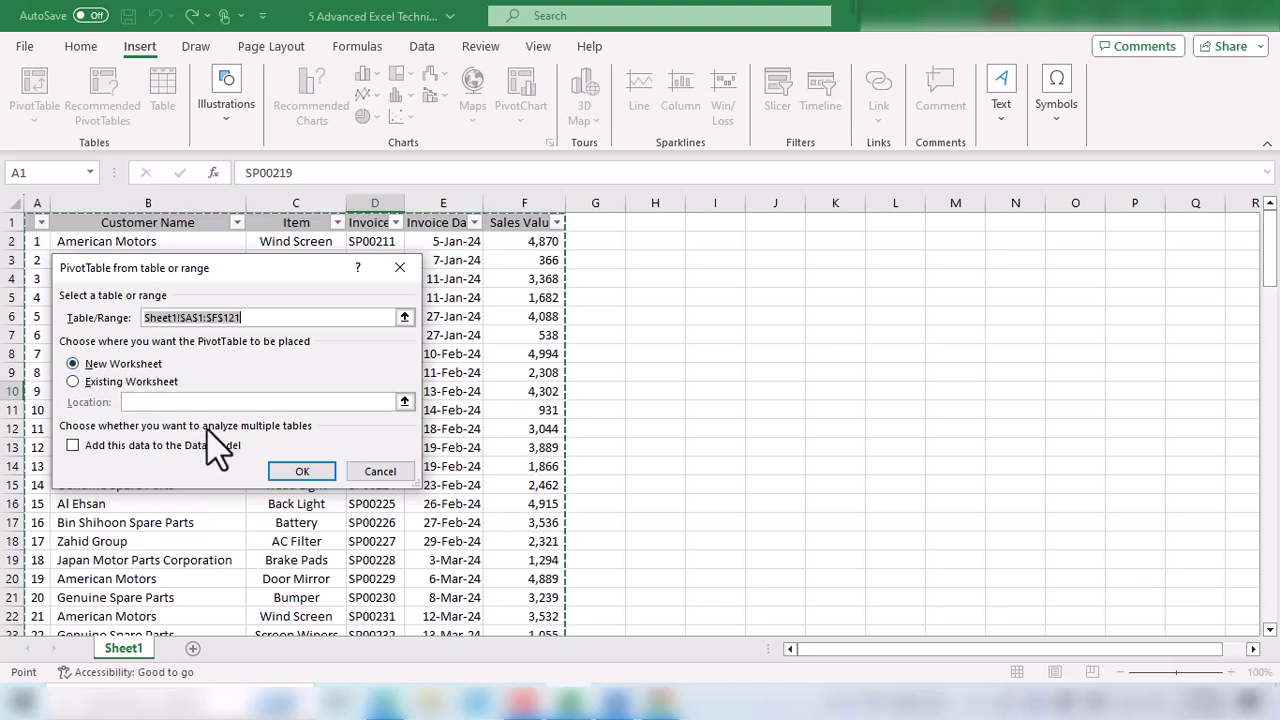
{"action": "left_click", "coordinate": [298, 477]}
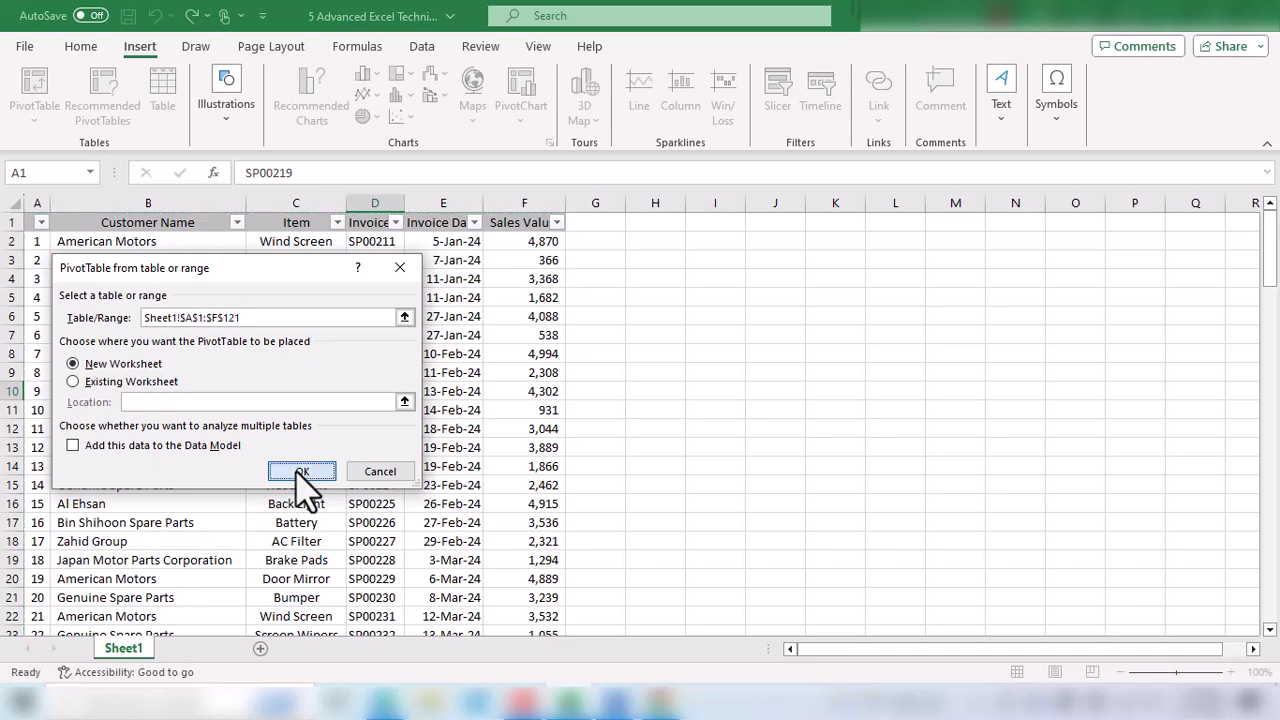
{"action": "left_click_drag", "start_coordinate": [140, 655], "coordinate": [241, 651]}
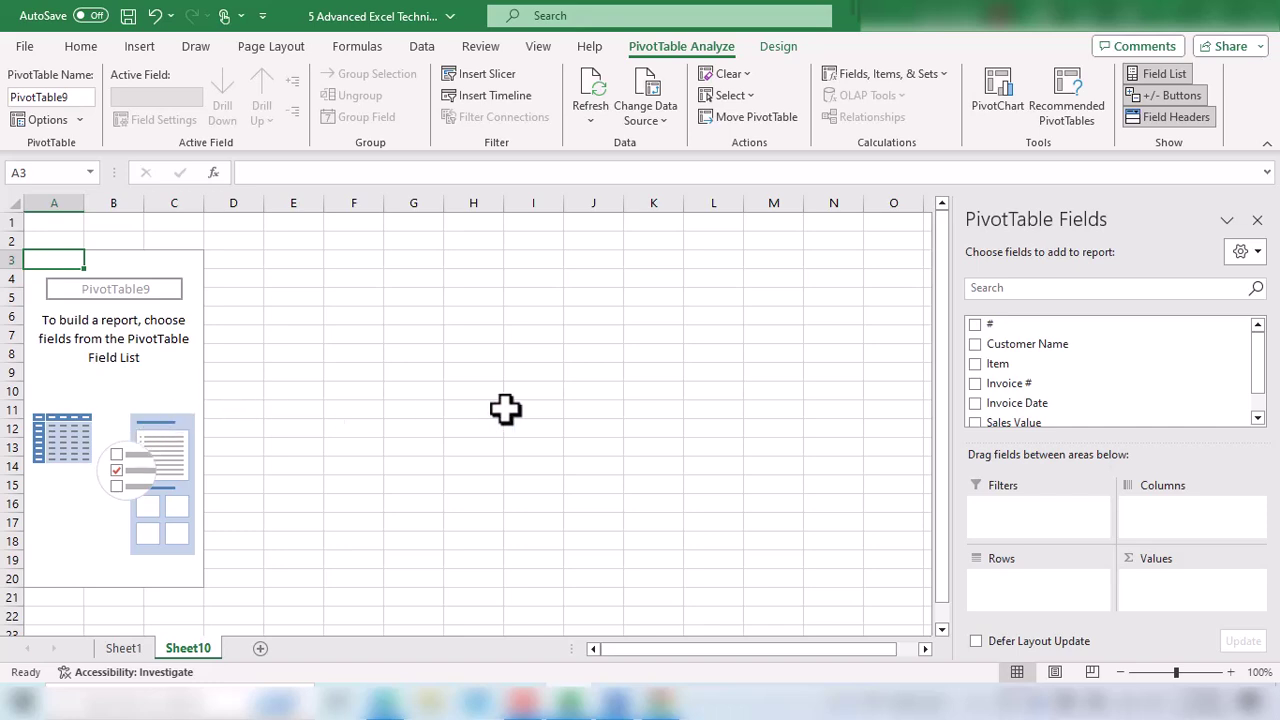
- Build the PivotTable with Customer Name as the rows and the sum of Sales Value as the values
{"action": "left_click_drag", "start_coordinate": [1066, 349], "coordinate": [1040, 595]}
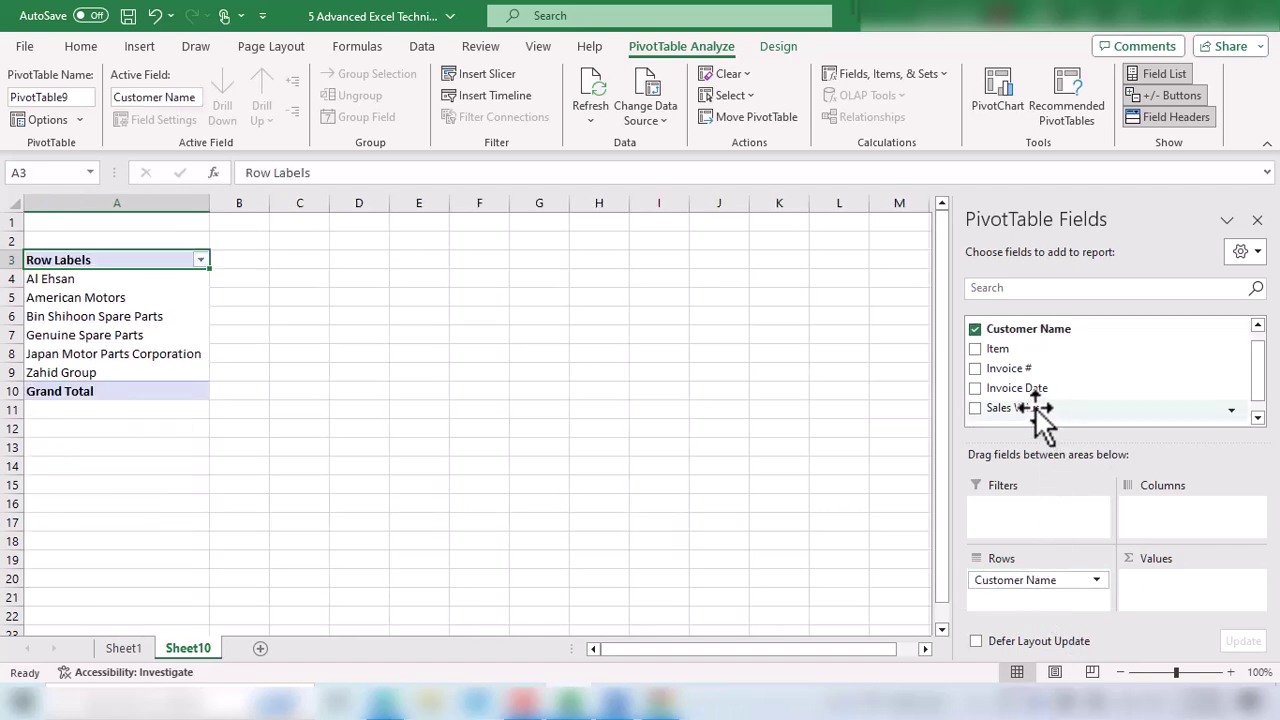
{"action": "left_click_drag", "start_coordinate": [1040, 410], "coordinate": [1181, 588]}
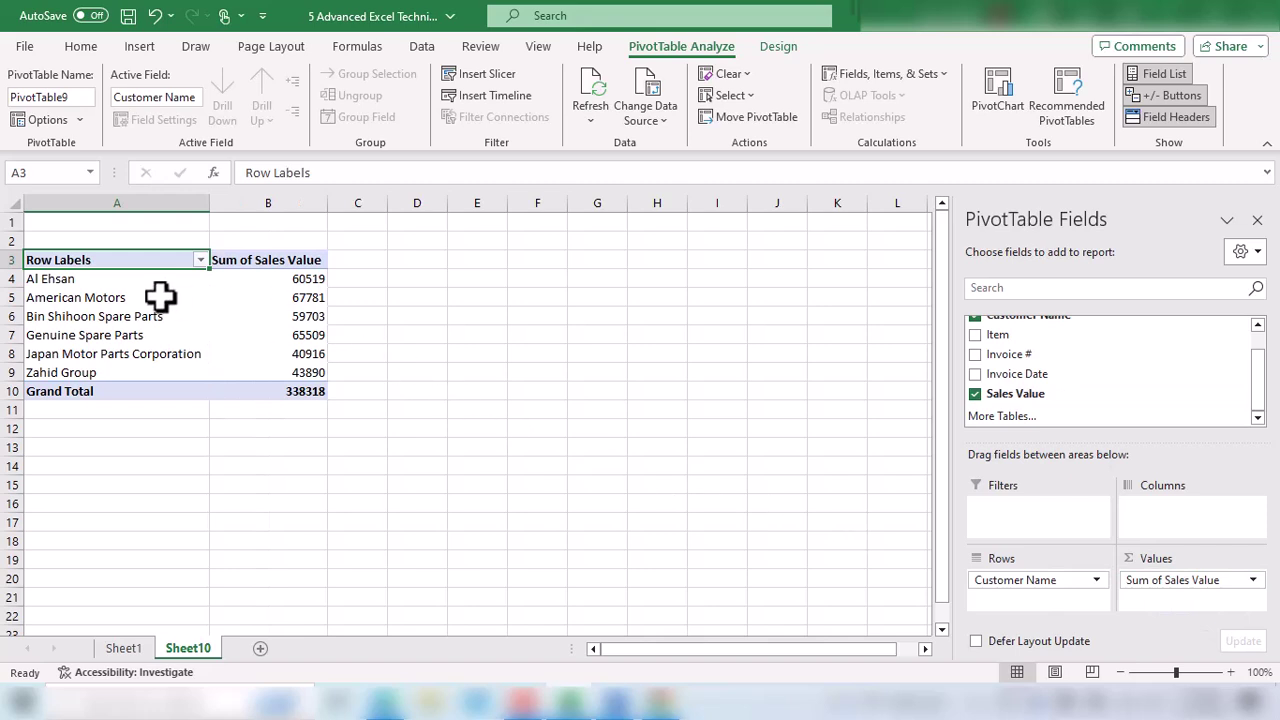
- Examine the customers and their sales totals in the PivotTable, and check which source fields are available
{"action": "left_click_drag", "start_coordinate": [122, 280], "coordinate": [126, 367]}
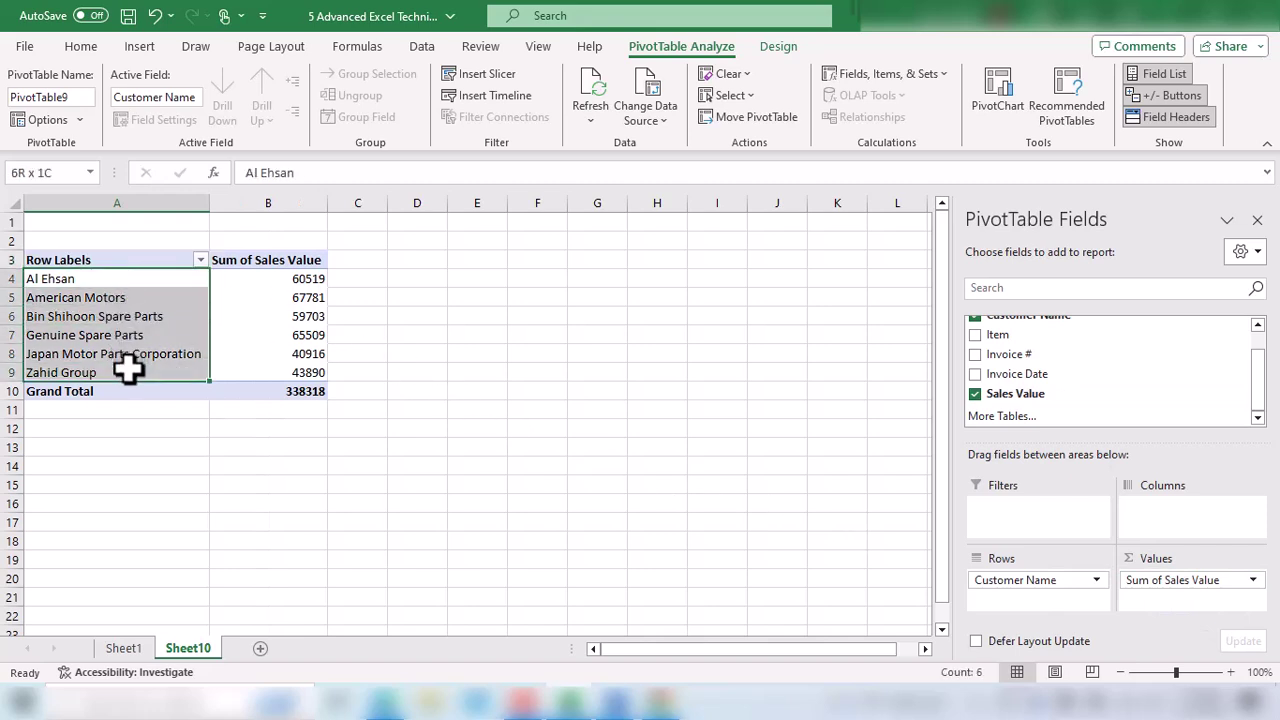
{"action": "left_click_drag", "start_coordinate": [140, 282], "coordinate": [138, 372]}
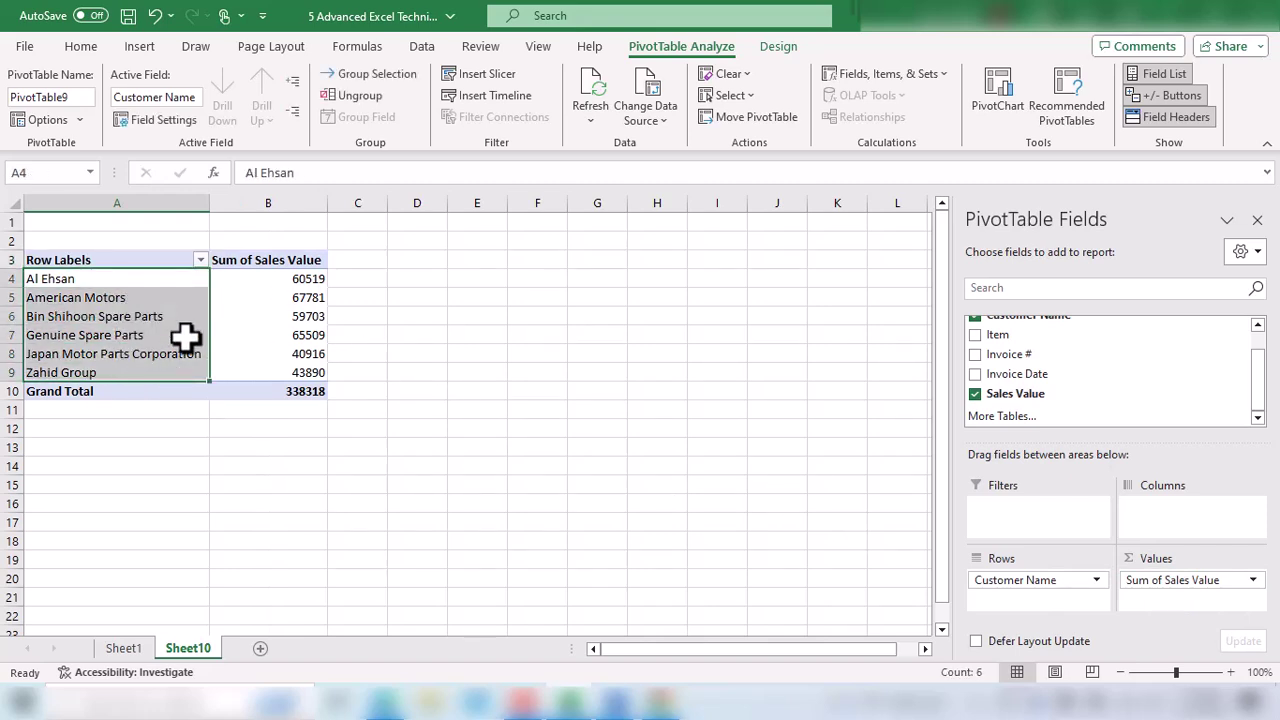
{"action": "left_click_drag", "start_coordinate": [310, 276], "coordinate": [129, 351]}
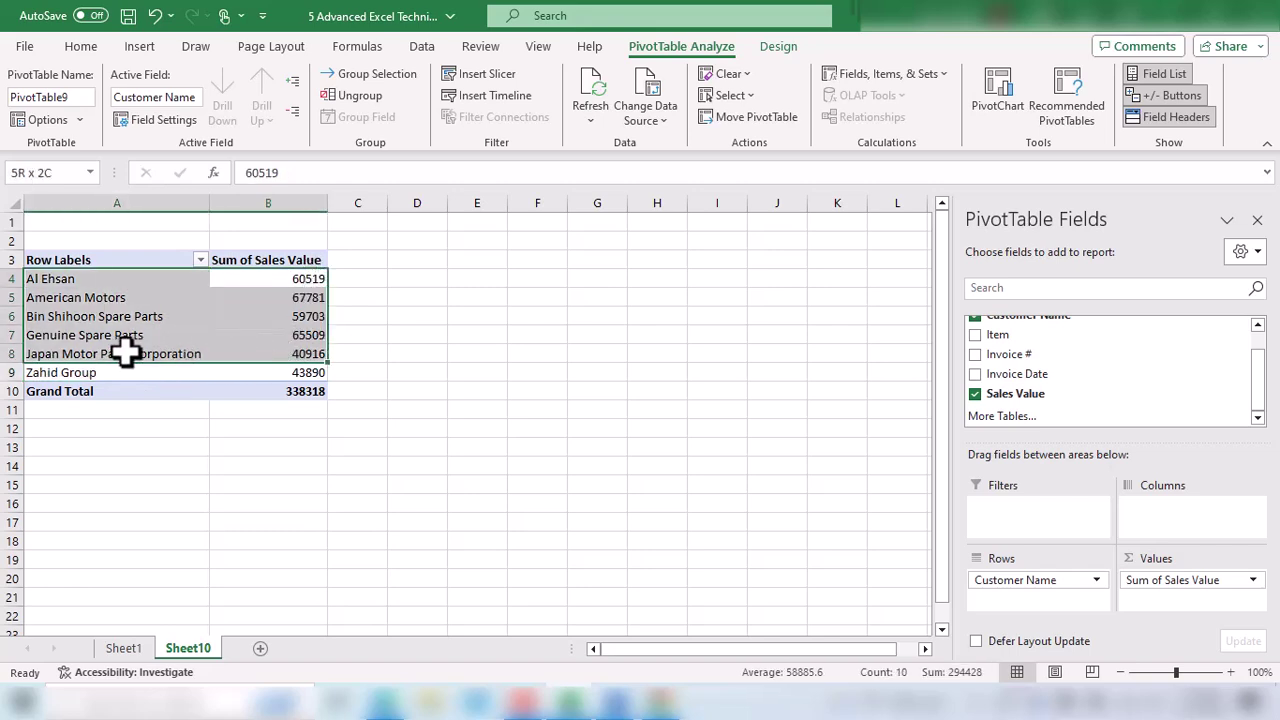
{"action": "left_click", "coordinate": [264, 308]}
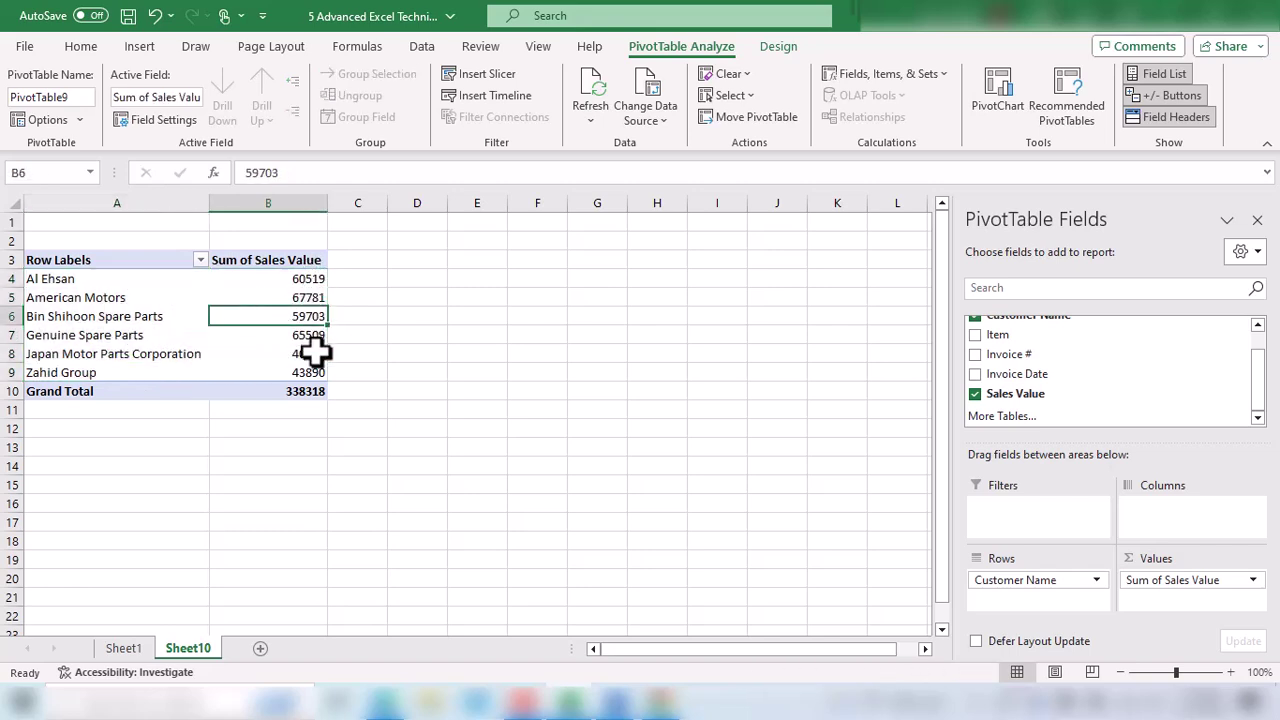
{"action": "mouse_move", "coordinate": [315, 351]}
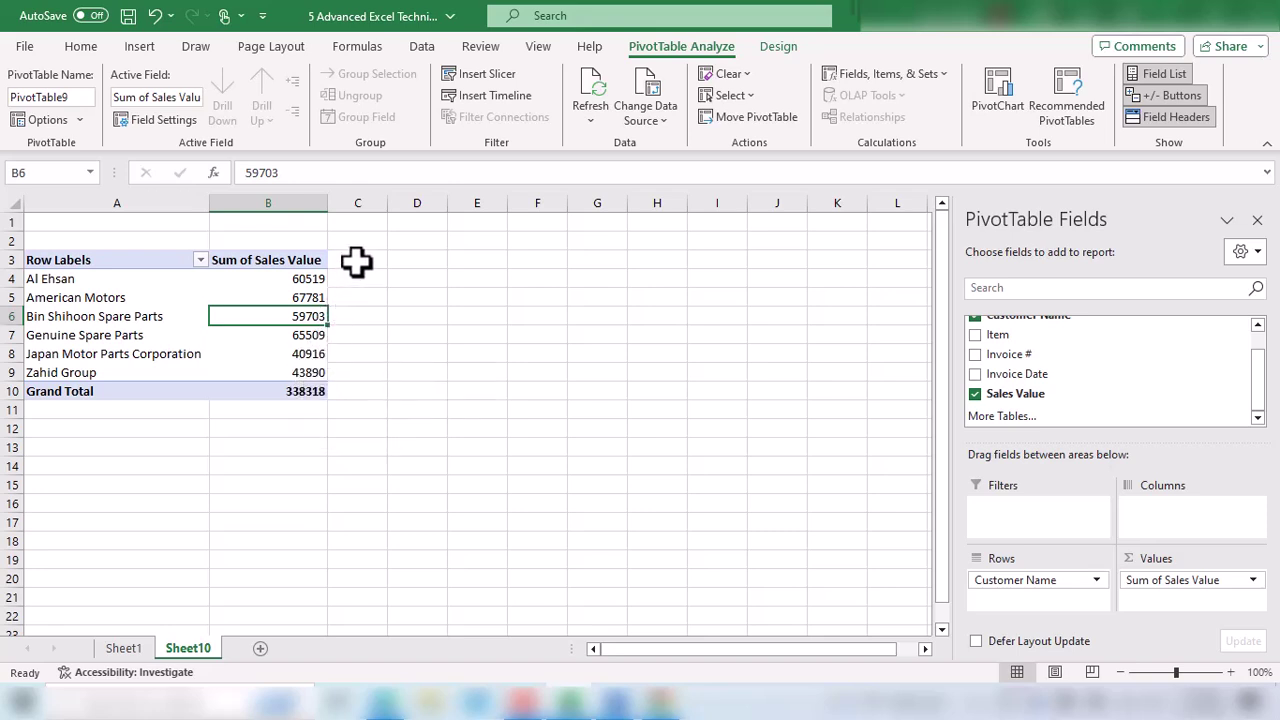
{"action": "left_click_drag", "start_coordinate": [352, 260], "coordinate": [506, 386]}
{"action": "left_click", "coordinate": [417, 352]}
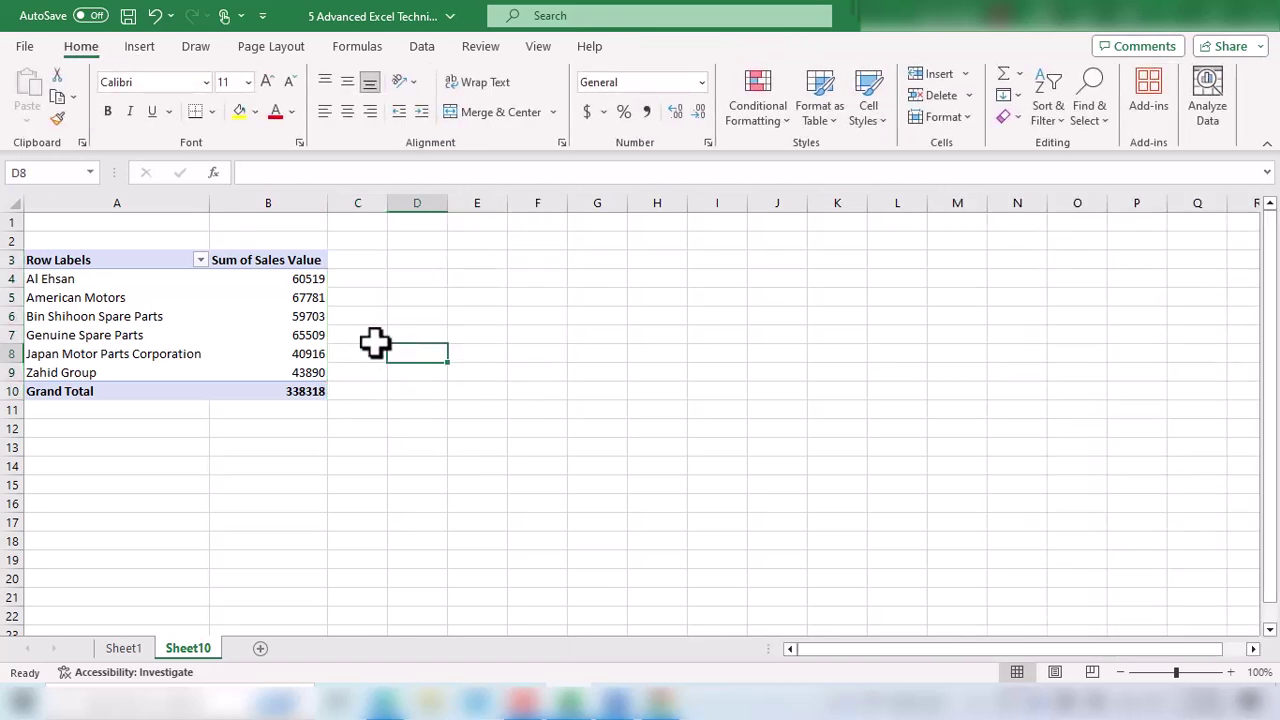
{"action": "left_click_drag", "start_coordinate": [110, 297], "coordinate": [109, 354]}
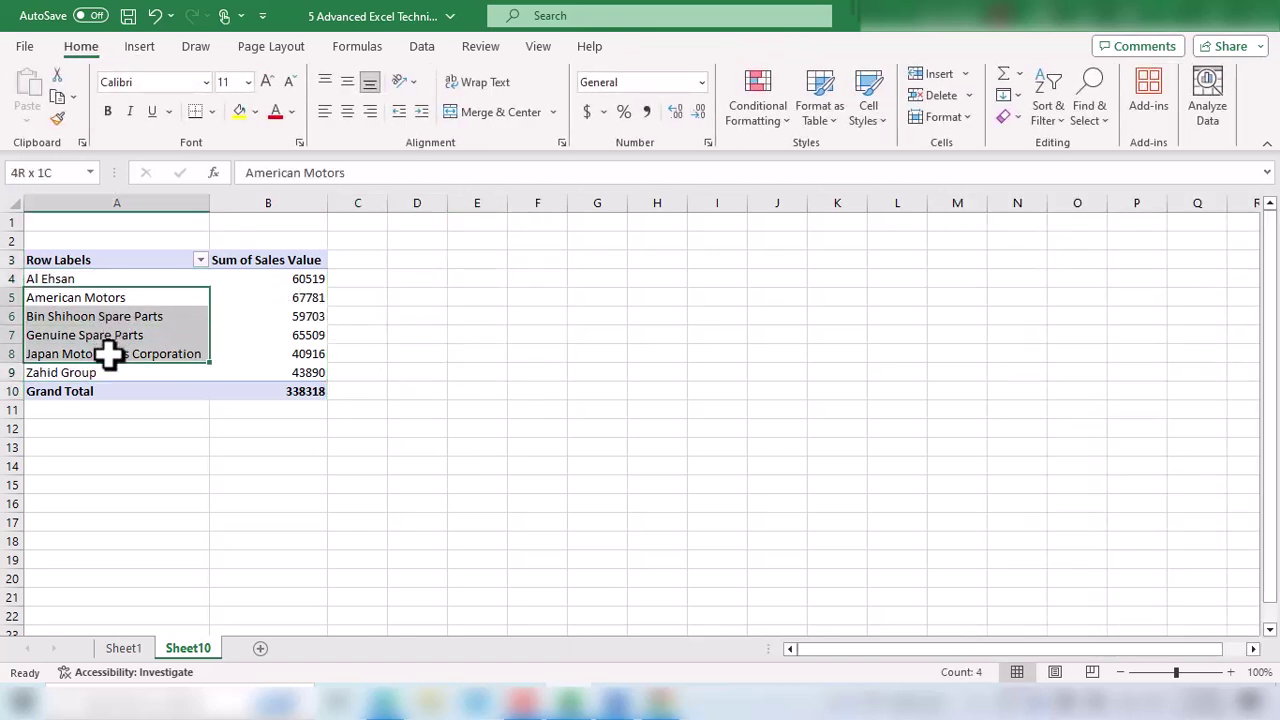
{"action": "left_click_drag", "start_coordinate": [290, 279], "coordinate": [291, 366]}
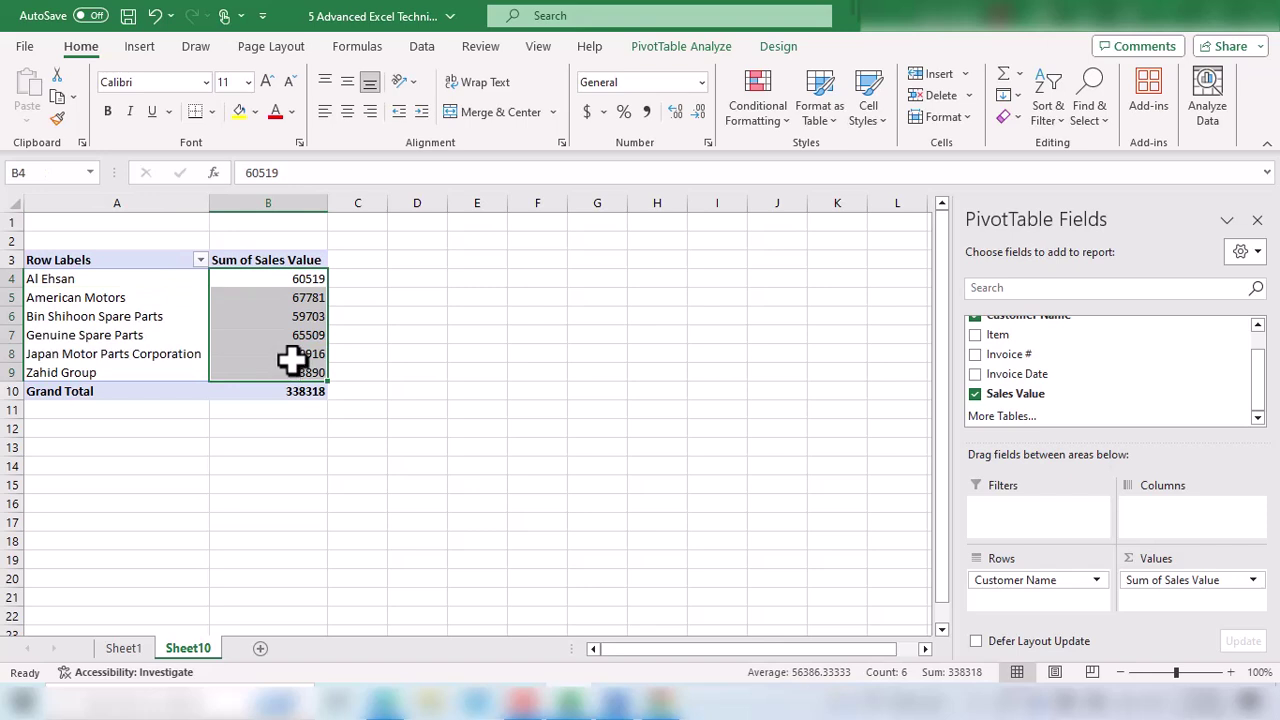
{"action": "left_click_drag", "start_coordinate": [367, 257], "coordinate": [355, 388]}
{"action": "left_click", "coordinate": [293, 340]}
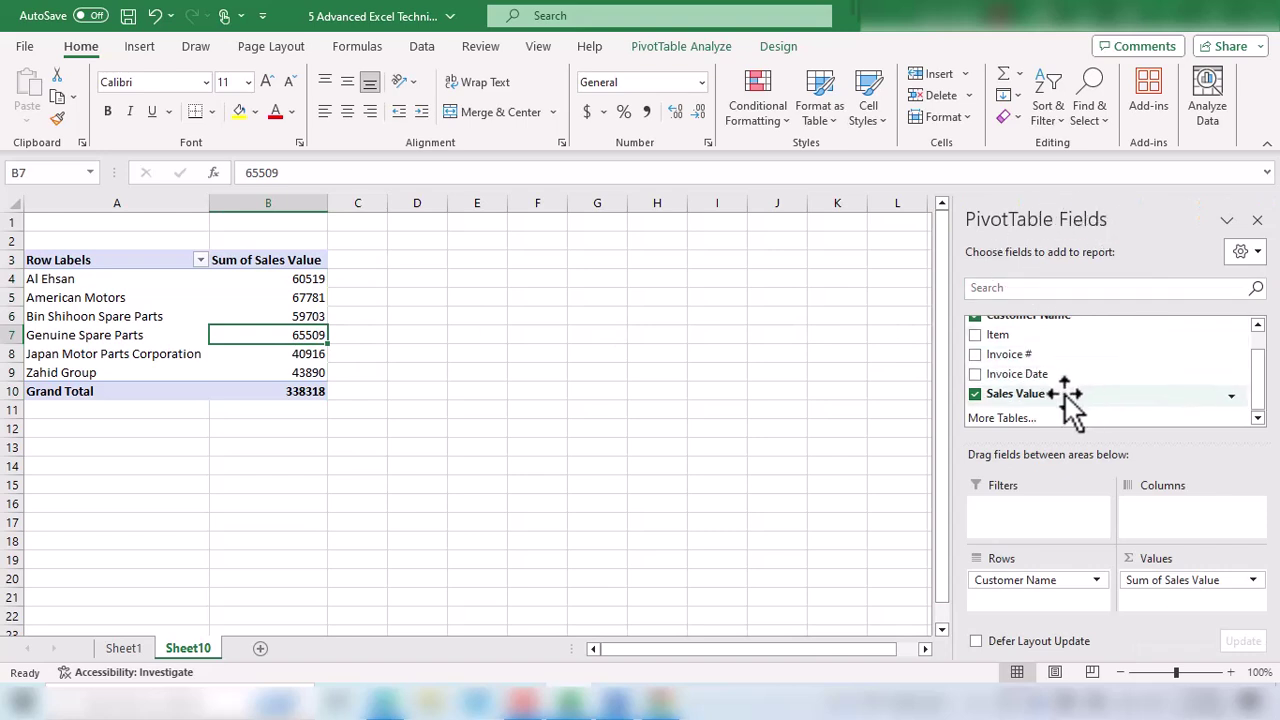
{"action": "scroll", "coordinate": [1060, 366], "scroll_direction": "up", "scroll_amount": 2}
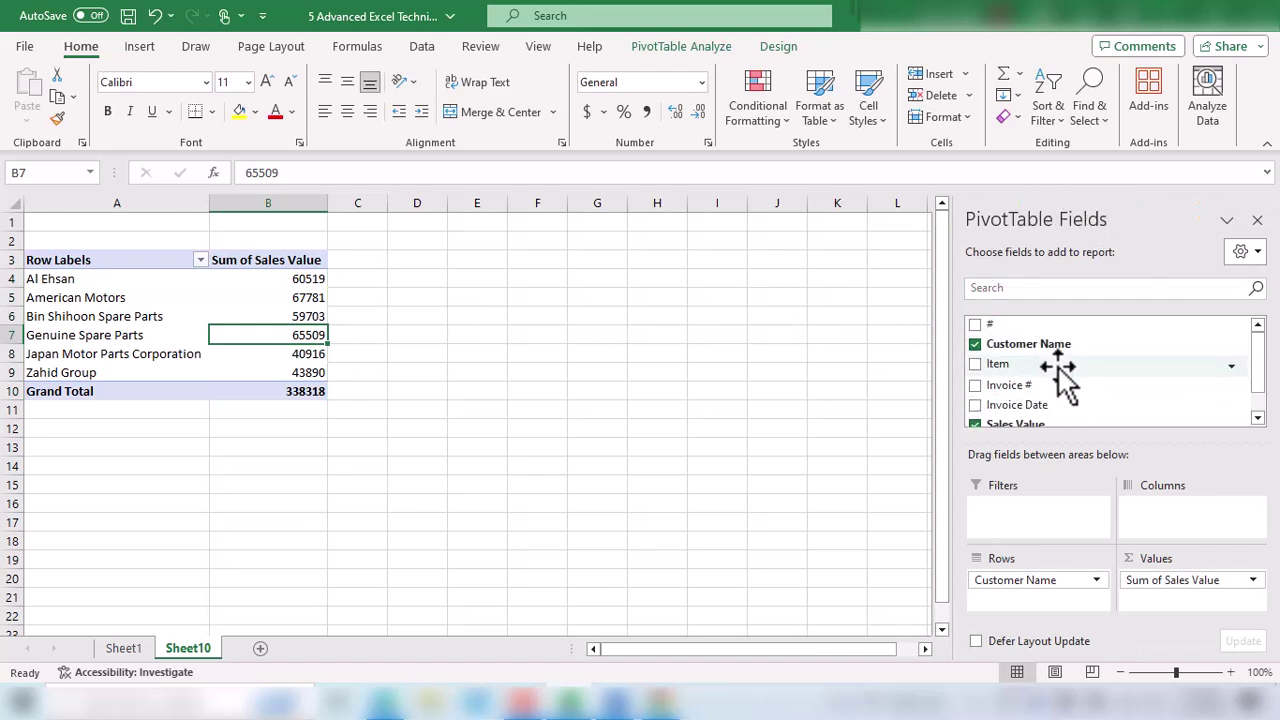
{"action": "scroll", "coordinate": [1063, 372], "scroll_direction": "down", "scroll_amount": 2}
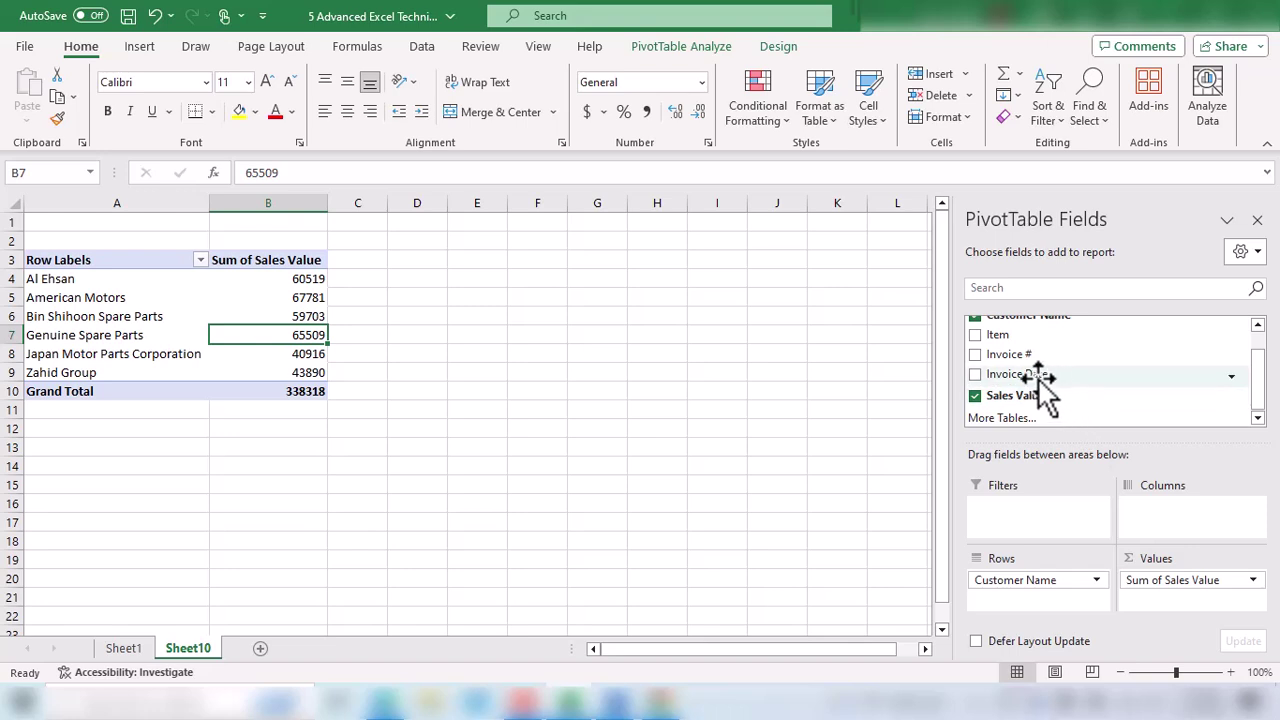
{"action": "left_click_drag", "start_coordinate": [360, 260], "coordinate": [355, 391]}
{"action": "left_click", "coordinate": [310, 337]}
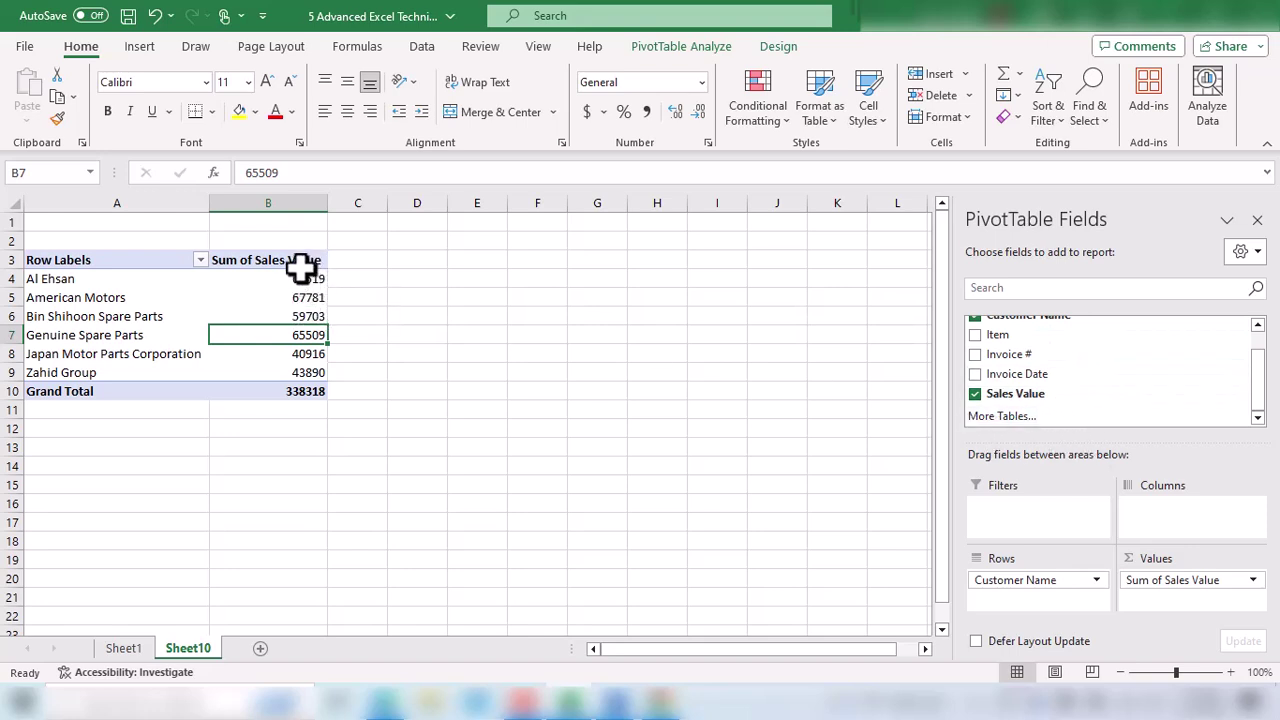
{"action": "left_click_drag", "start_coordinate": [303, 282], "coordinate": [309, 352]}
{"action": "left_click", "coordinate": [309, 316]}
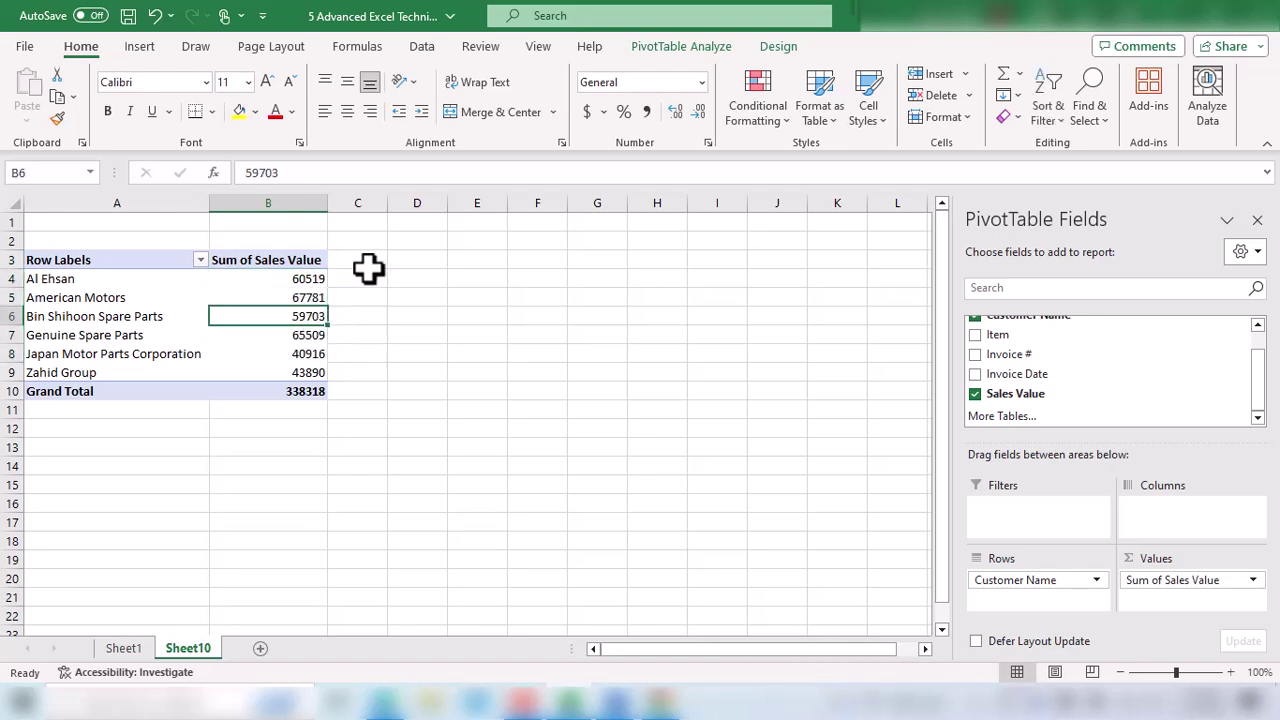
{"action": "left_click_drag", "start_coordinate": [365, 258], "coordinate": [355, 388]}
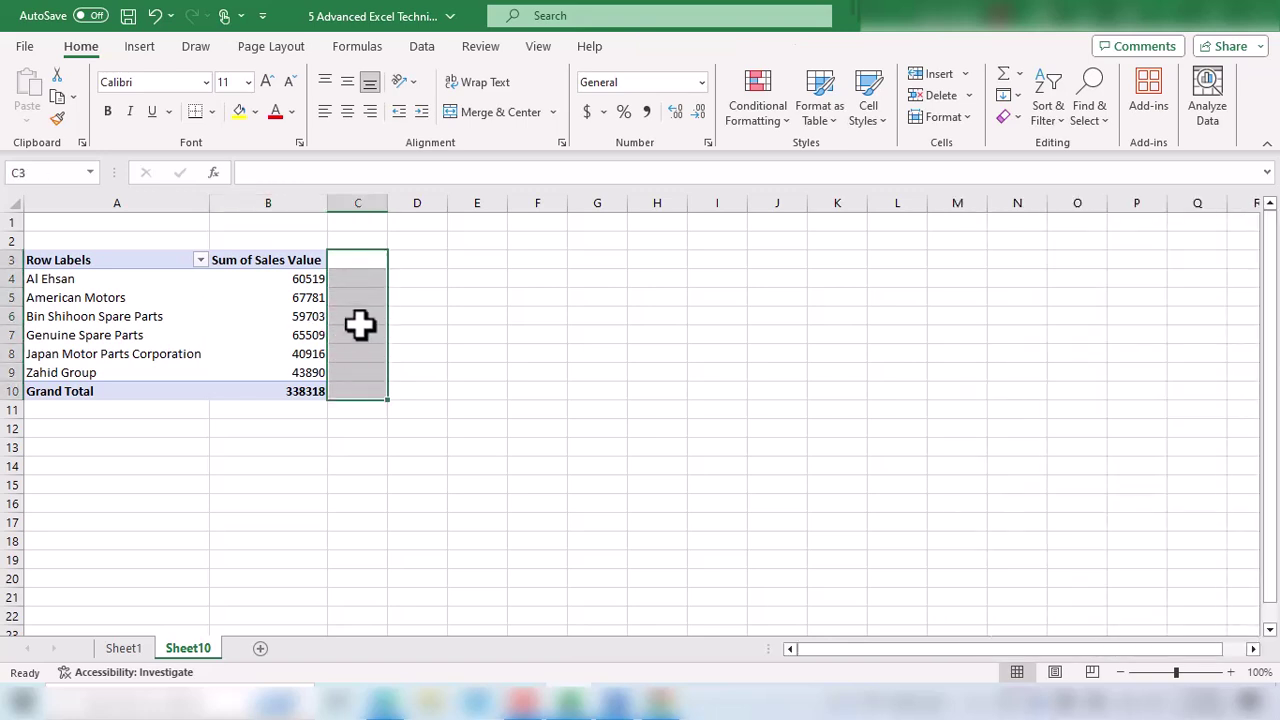
{"action": "left_click", "coordinate": [361, 287]}
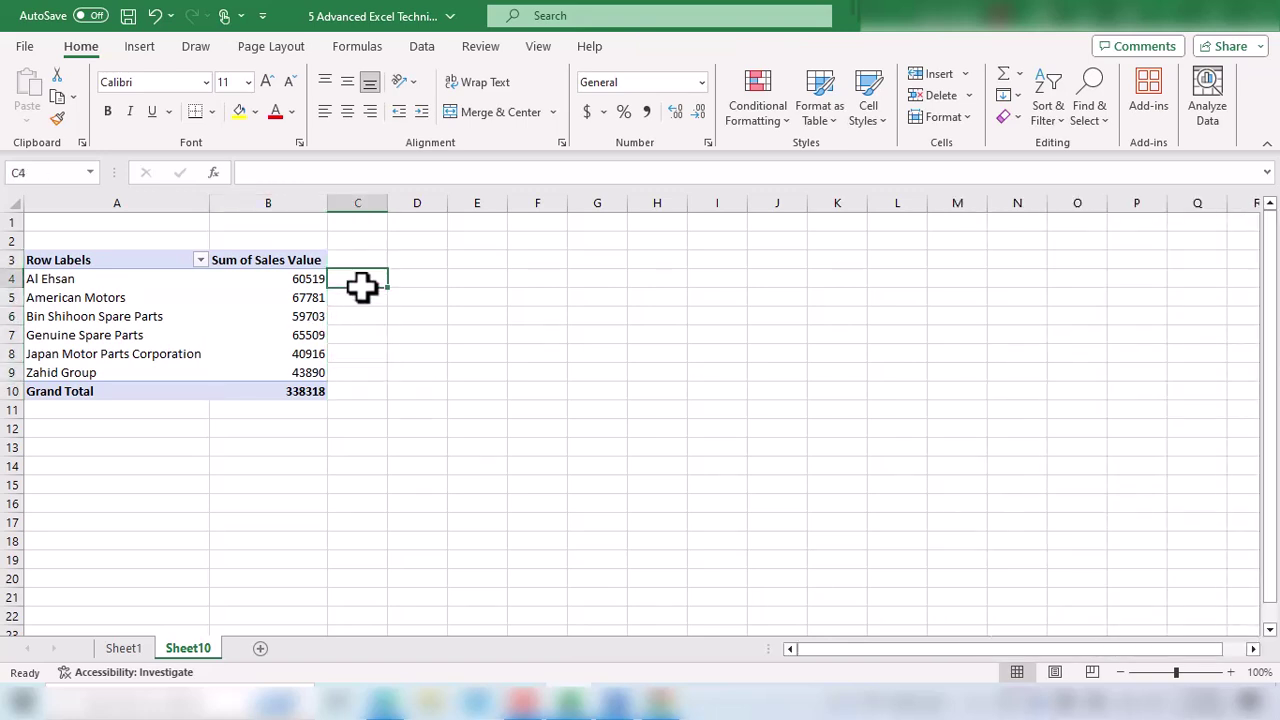
{"action": "left_click_drag", "start_coordinate": [355, 289], "coordinate": [346, 364]}
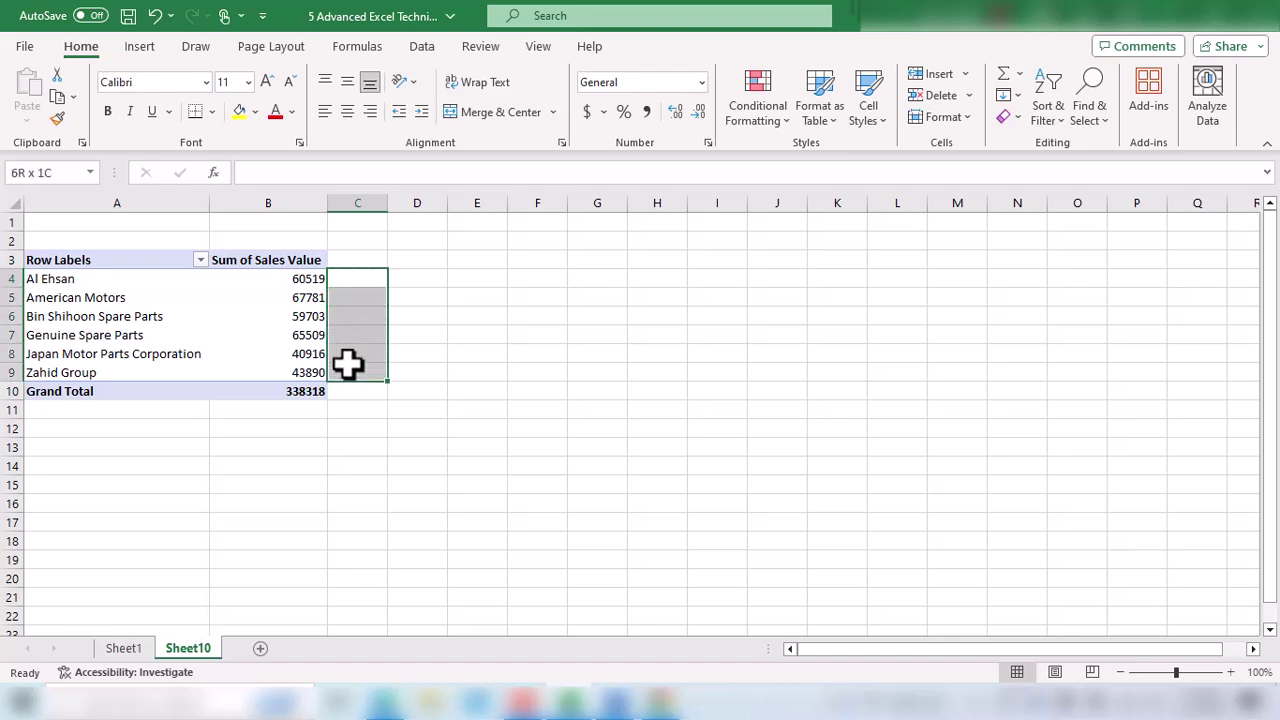
{"action": "left_click_drag", "start_coordinate": [311, 280], "coordinate": [314, 356]}
{"action": "left_click", "coordinate": [312, 300]}
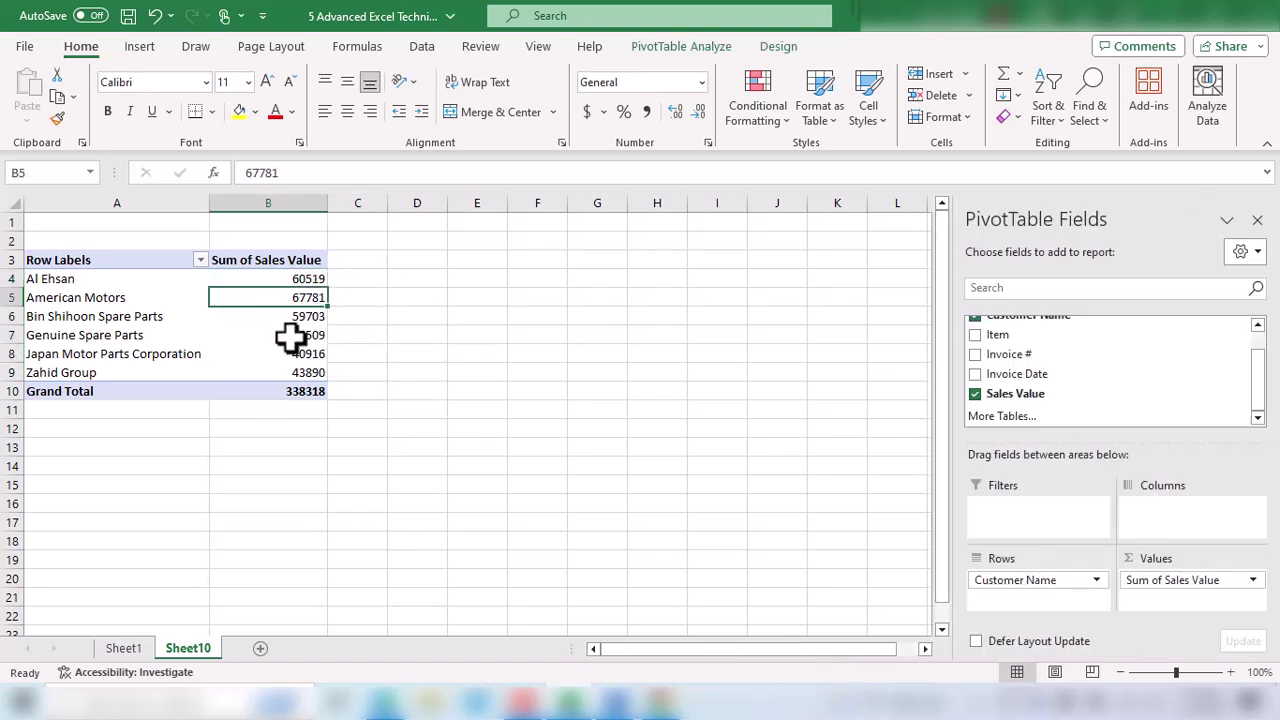
{"action": "left_click", "coordinate": [104, 297]}
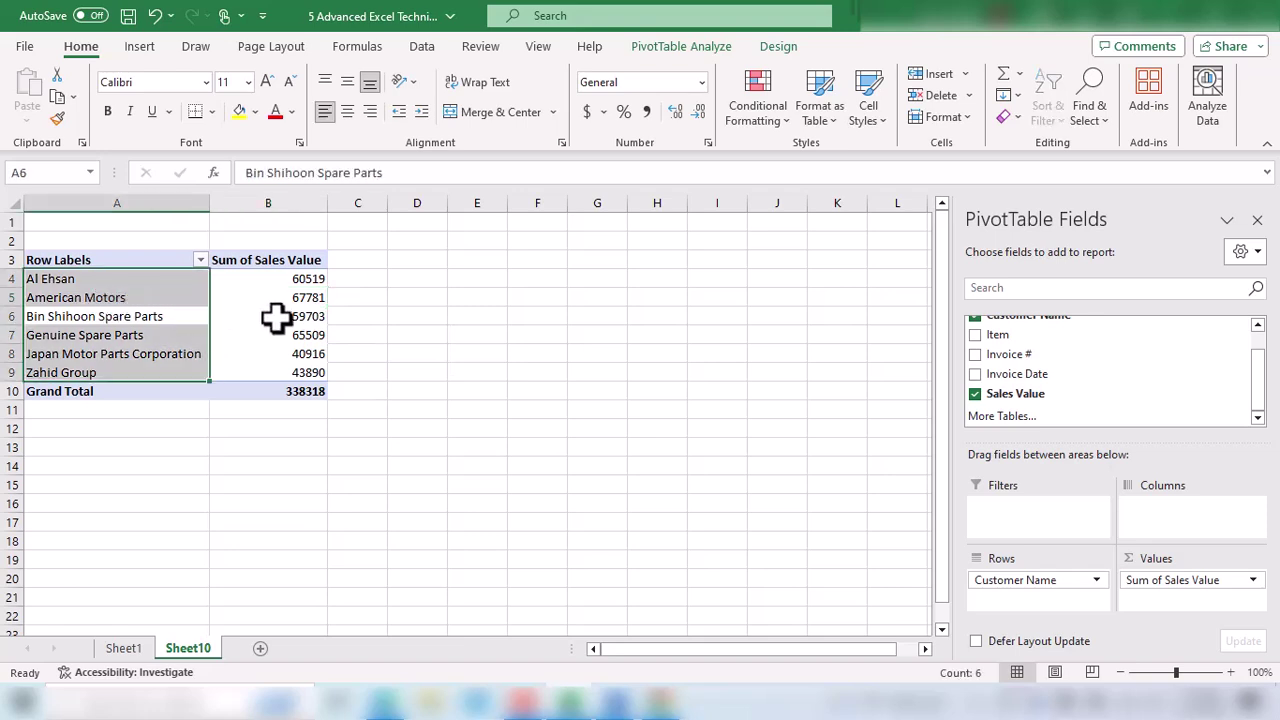
- Add a calculated field named Sales Tax to the PivotTable with the formula = 'Sales Value'*15%, and select its values
{"action": "left_click", "coordinate": [278, 316]}
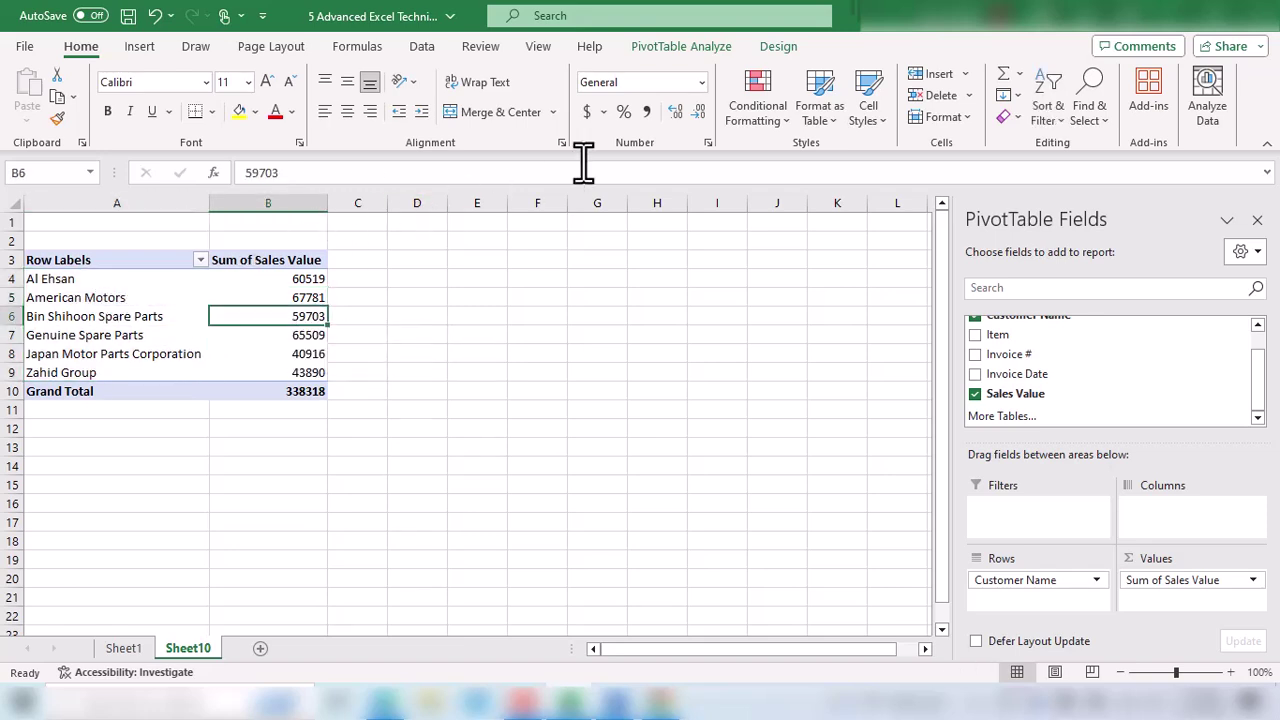
{"action": "left_click", "coordinate": [664, 50]}
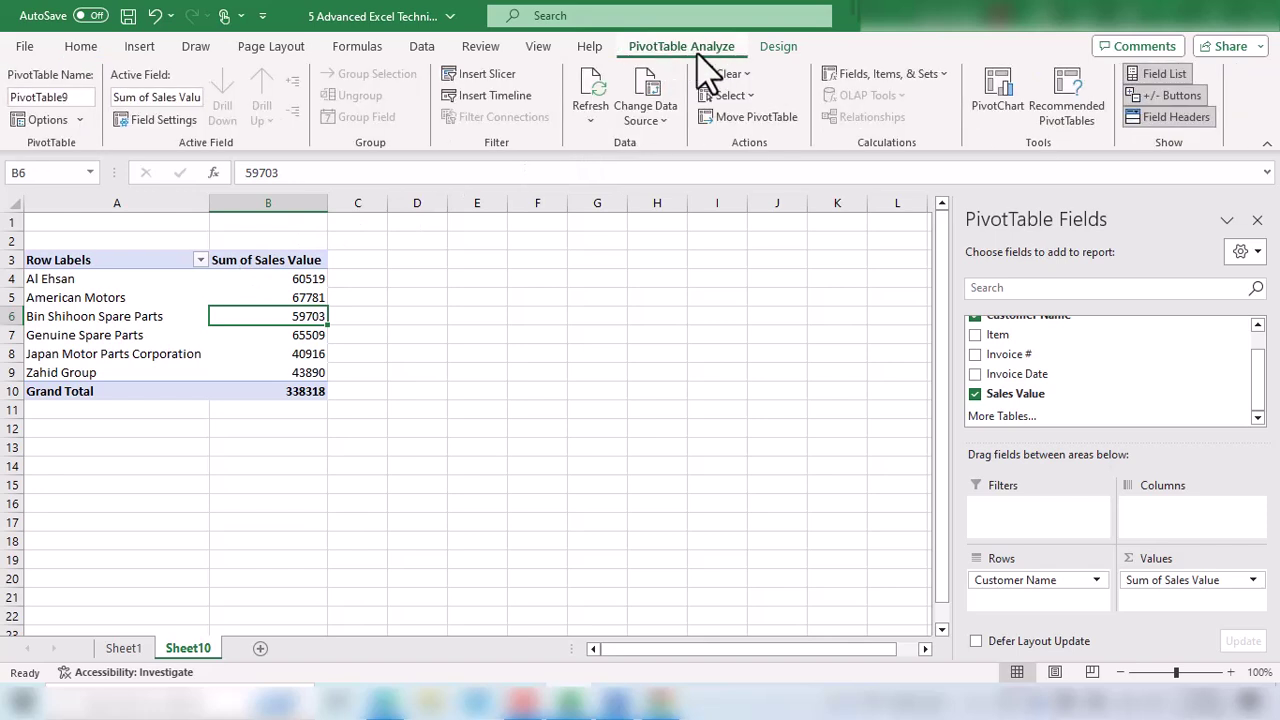
{"action": "left_click", "coordinate": [884, 76]}
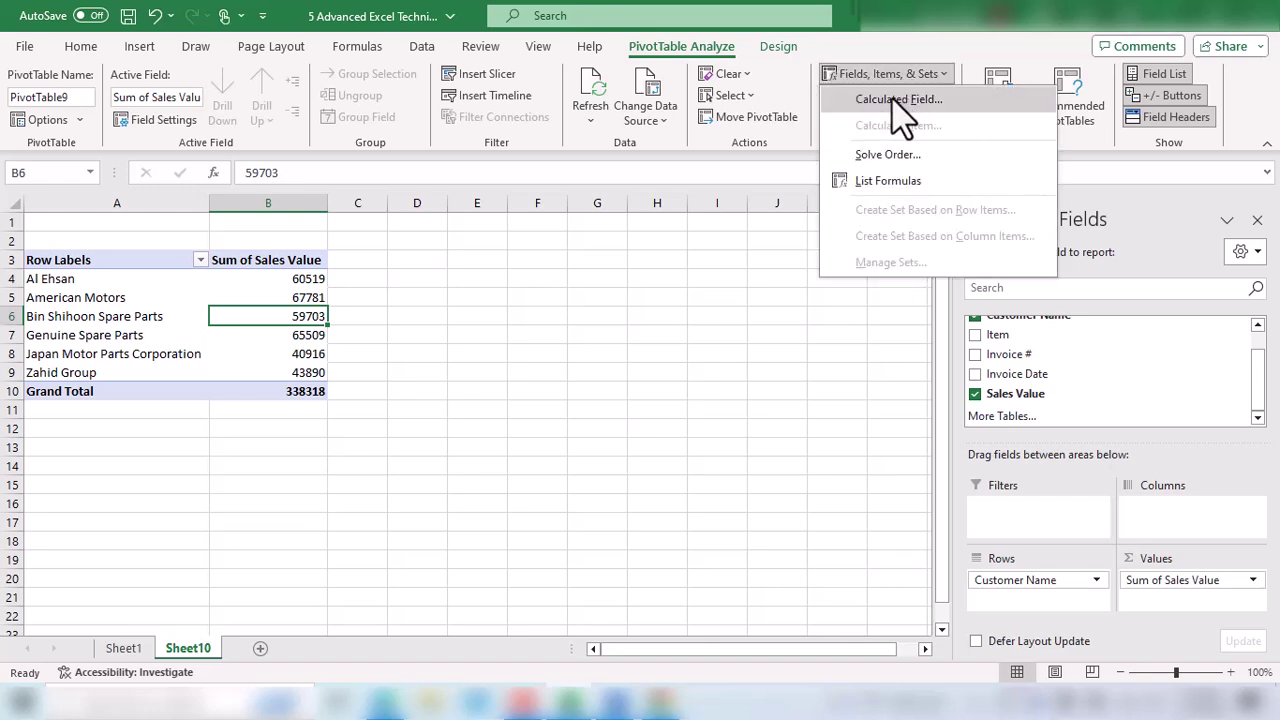
{"action": "left_click", "coordinate": [933, 100]}
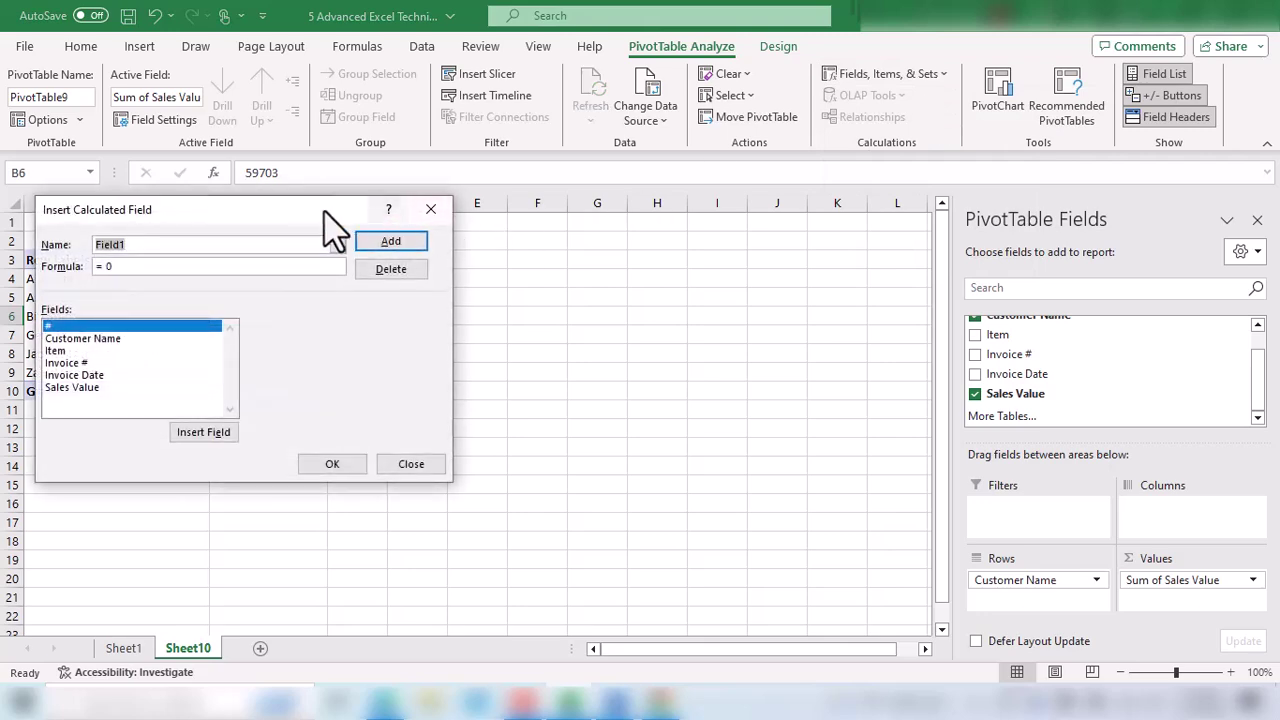
{"action": "left_click_drag", "start_coordinate": [323, 208], "coordinate": [666, 250]}
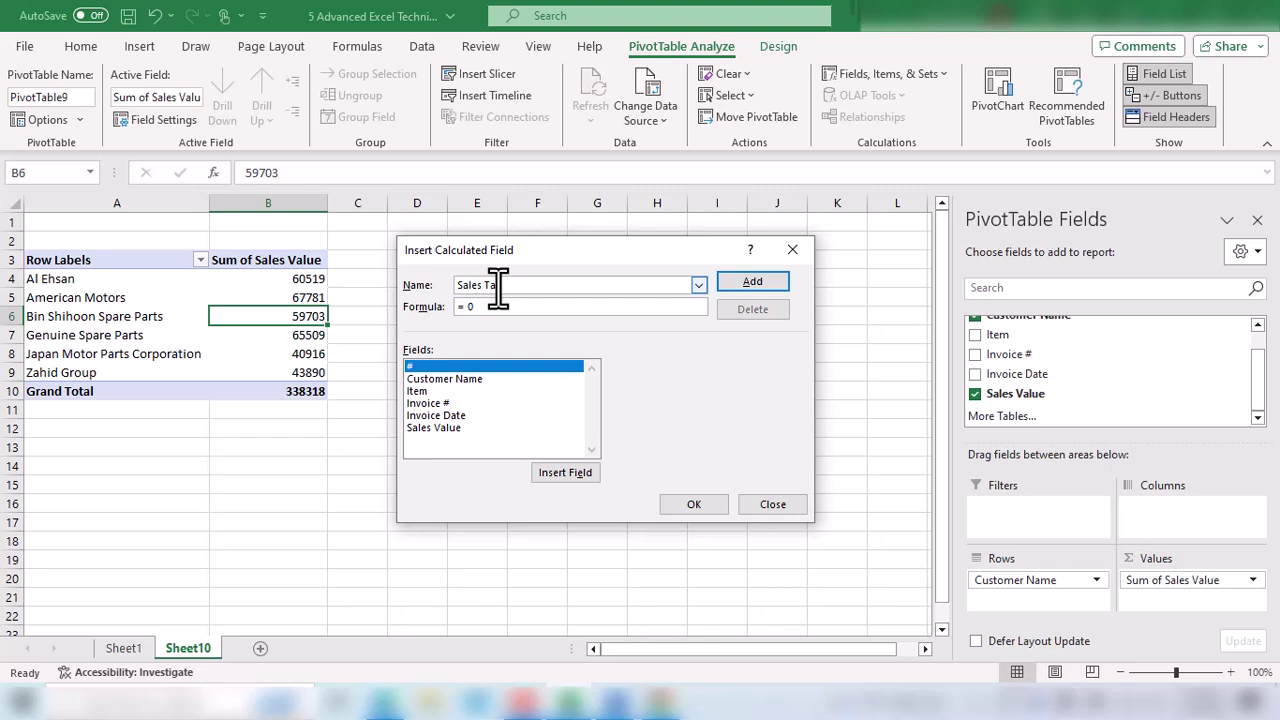
{"action": "type", "text": "x"}
{"action": "key", "text": "BackSpace"}
{"action": "double_click", "coordinate": [452, 430]}
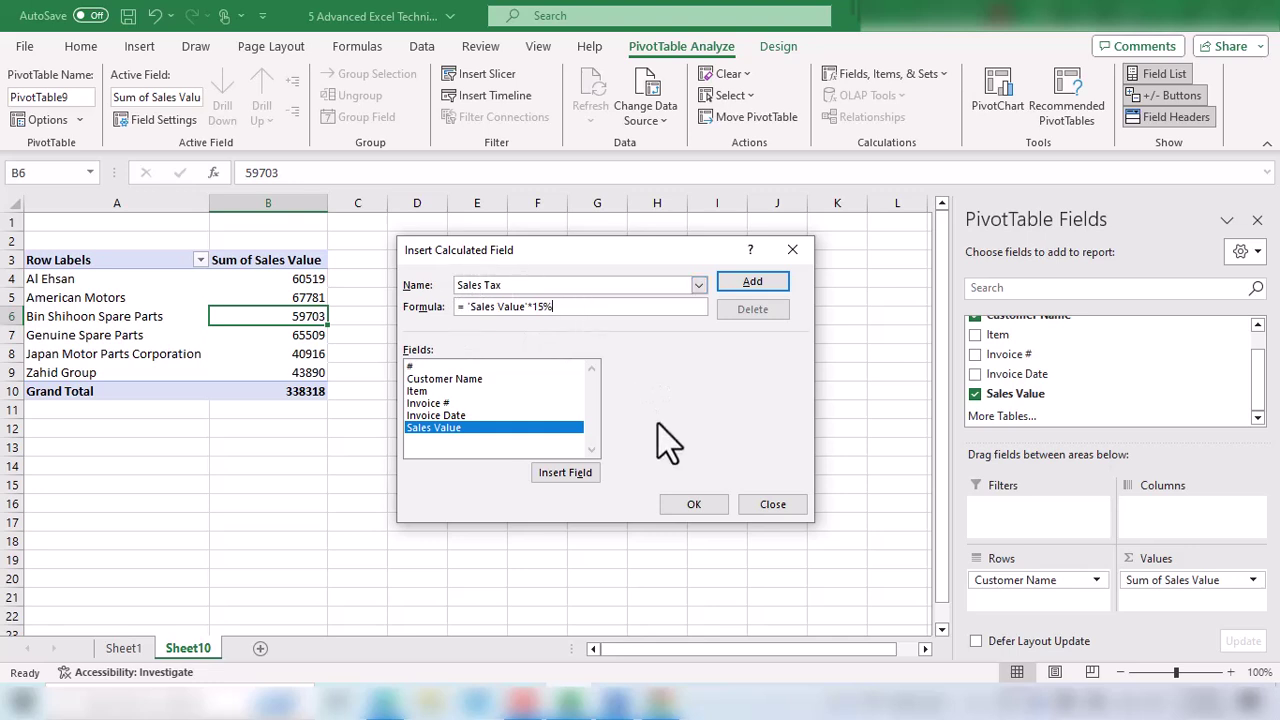
{"action": "left_click", "coordinate": [697, 506]}
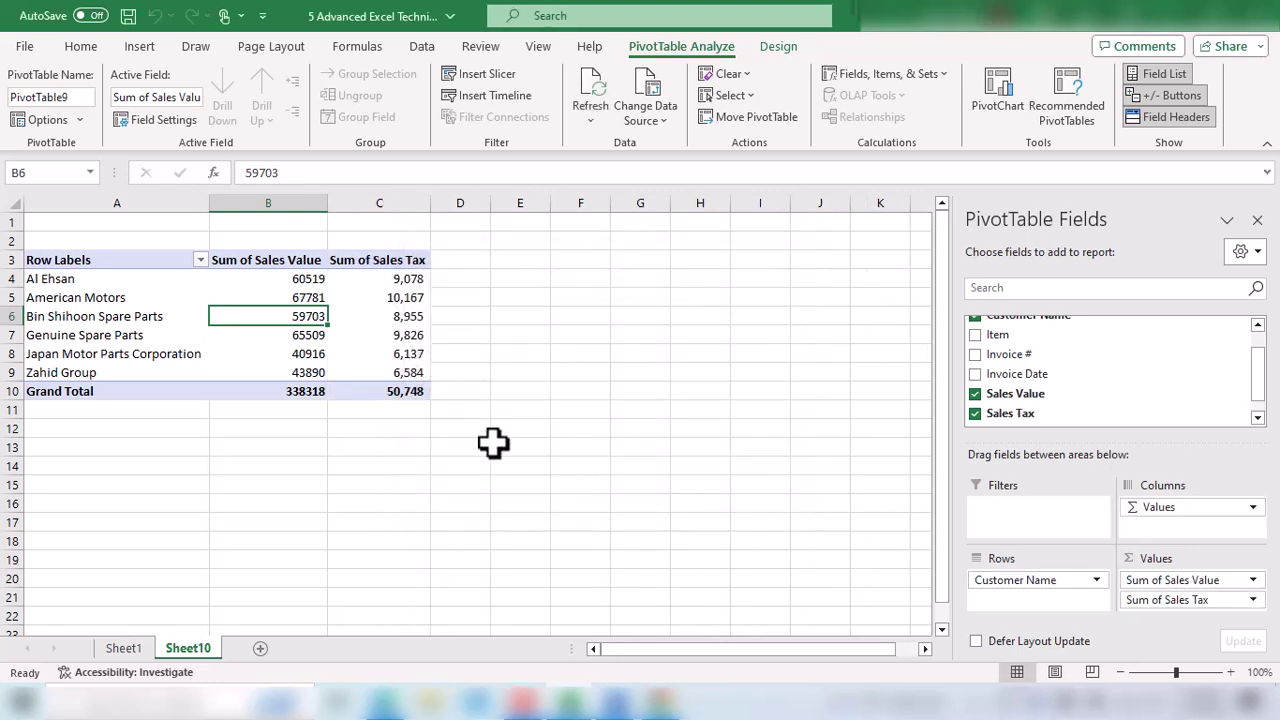
{"action": "left_click_drag", "start_coordinate": [409, 280], "coordinate": [399, 372]}
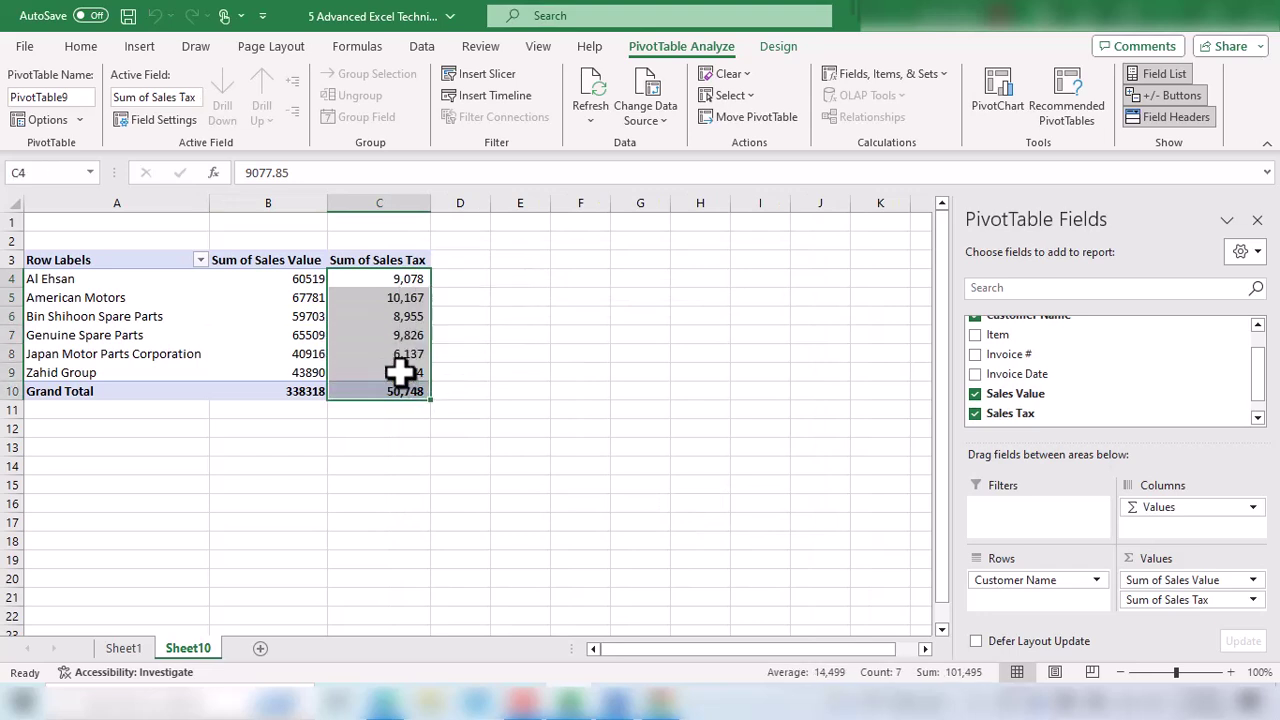
- Compare the sales values with the calculated sales tax for the customers in the PivotTable
{"action": "left_click", "coordinate": [403, 281]}
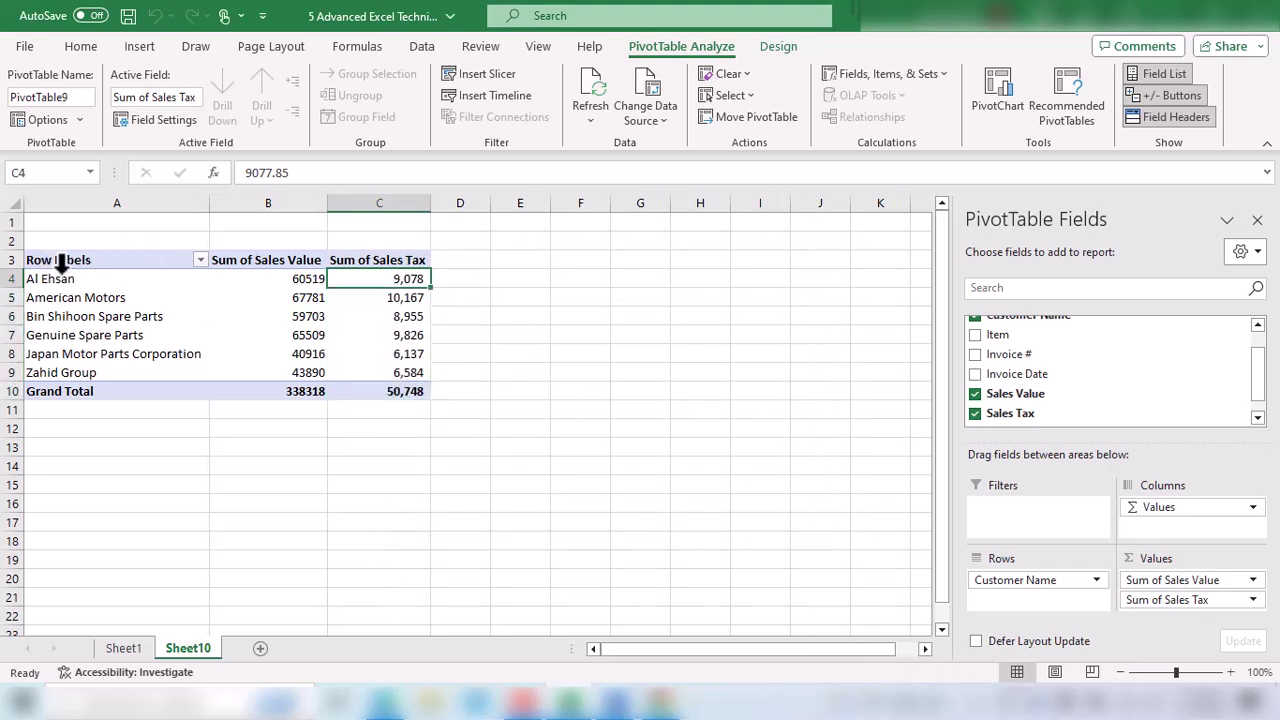
{"action": "mouse_move", "coordinate": [390, 374]}
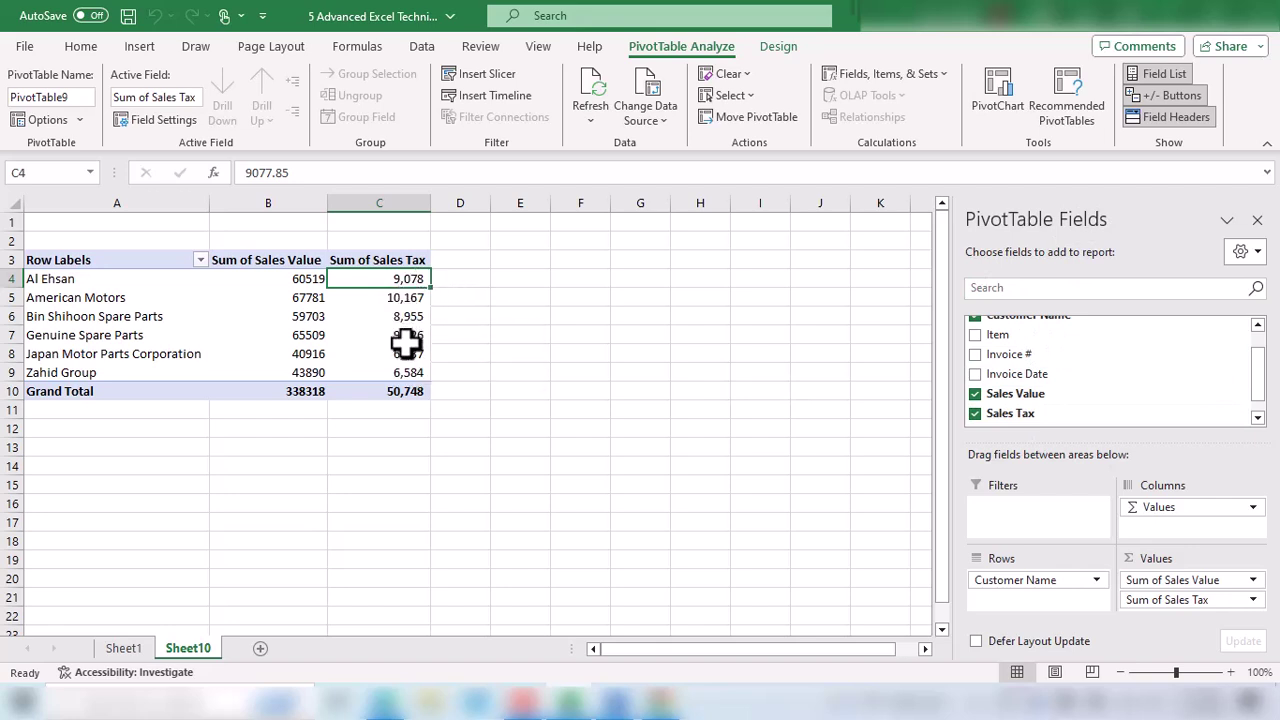
{"action": "mouse_move", "coordinate": [405, 346]}
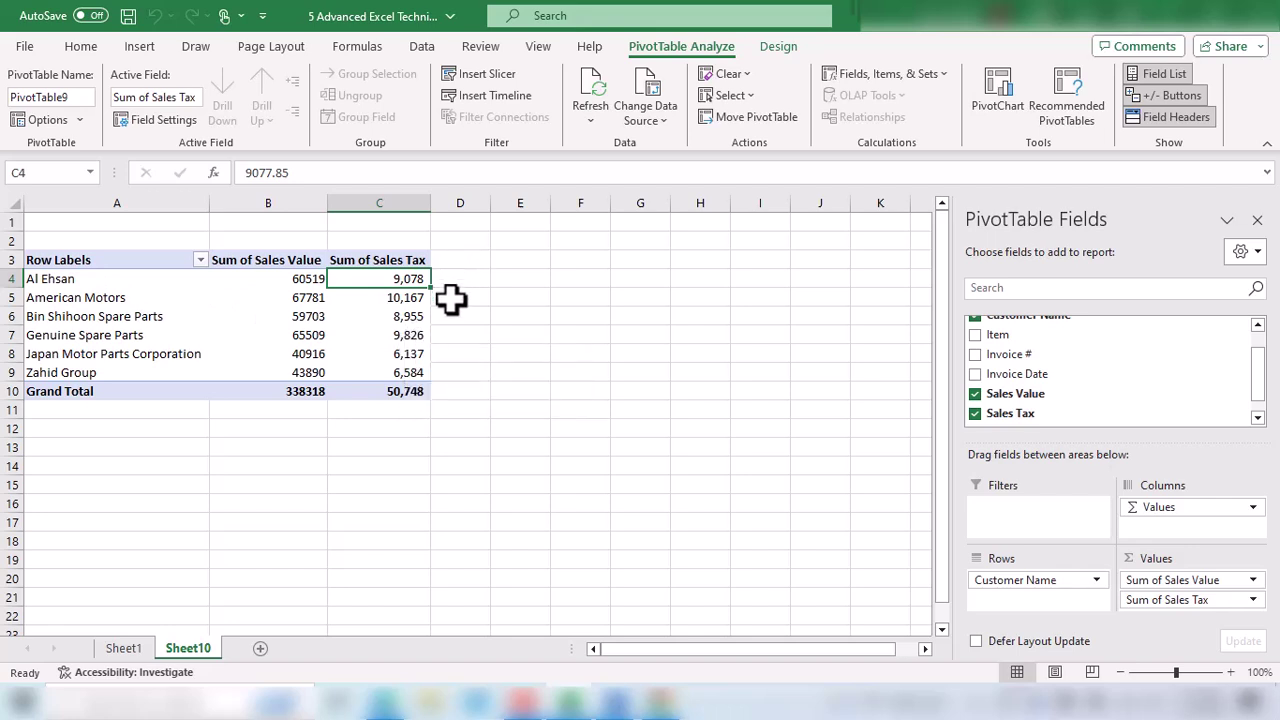
{"action": "left_click_drag", "start_coordinate": [303, 278], "coordinate": [303, 355]}
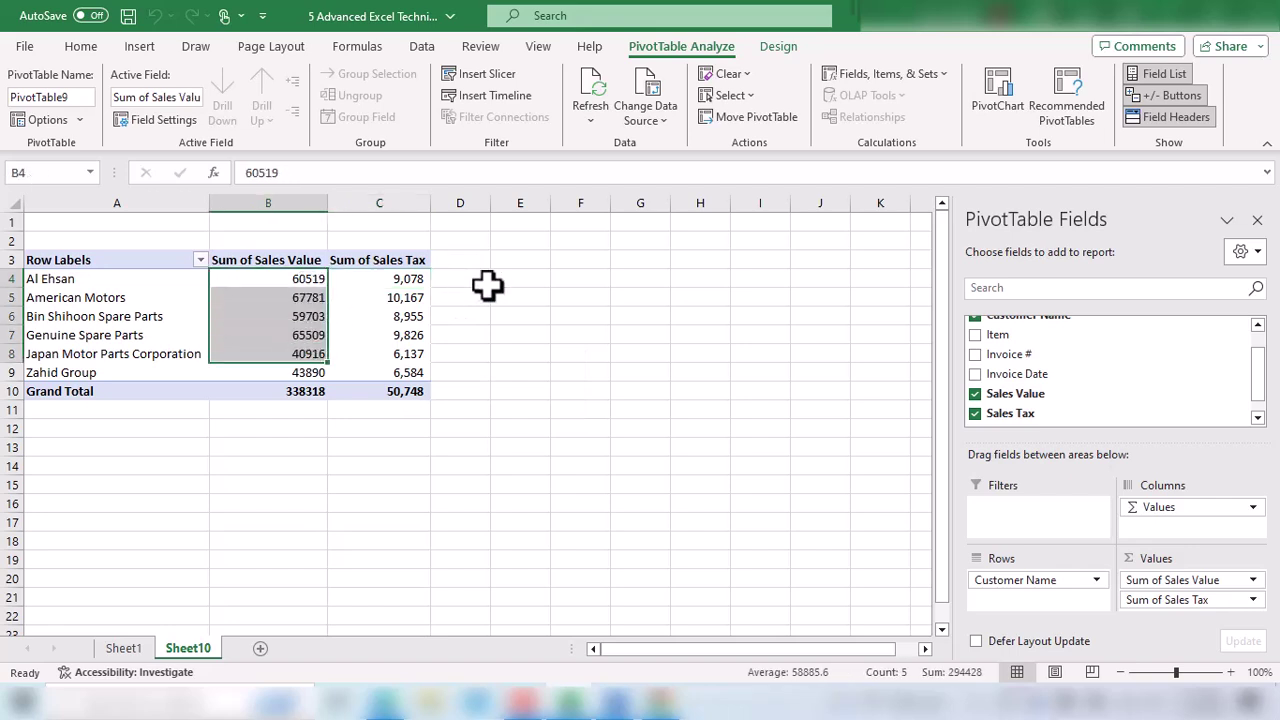
{"action": "left_click_drag", "start_coordinate": [417, 278], "coordinate": [420, 355]}
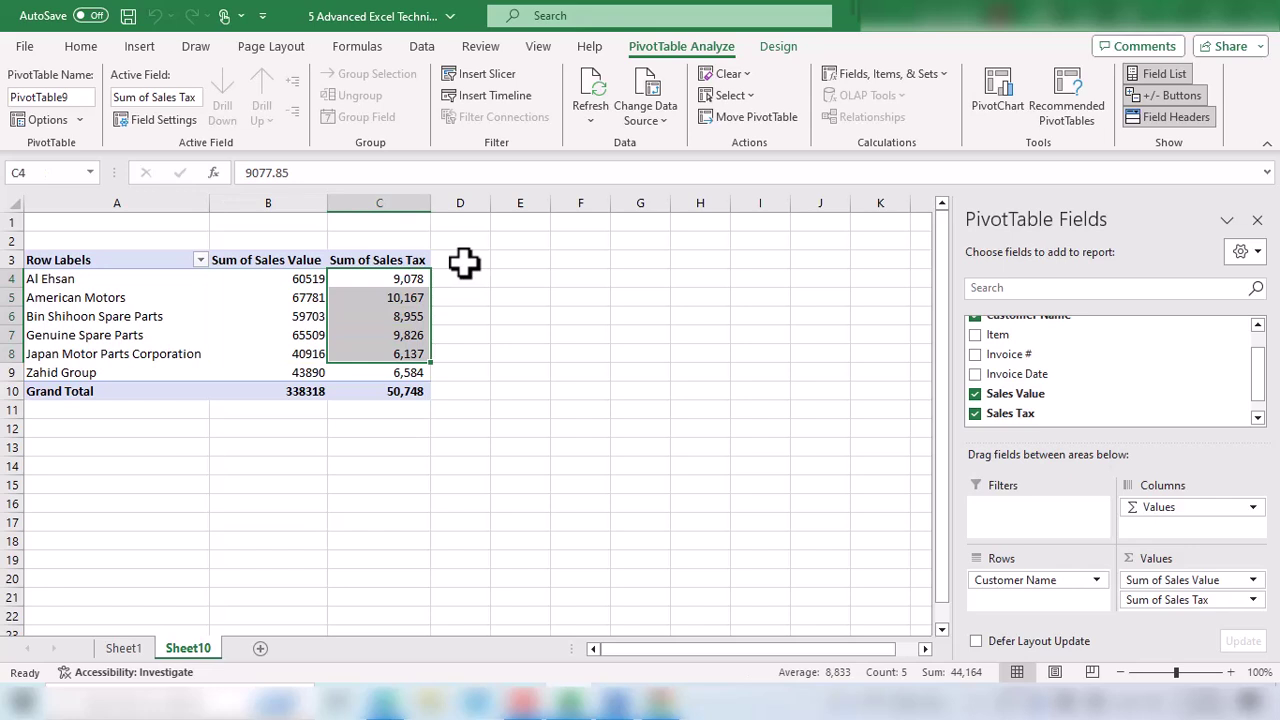
- Add a calculated field named Gross Billing Value to the PivotTable with the formula = 'Sales Value'+ 'Sales Tax'
{"action": "left_click", "coordinate": [383, 284]}
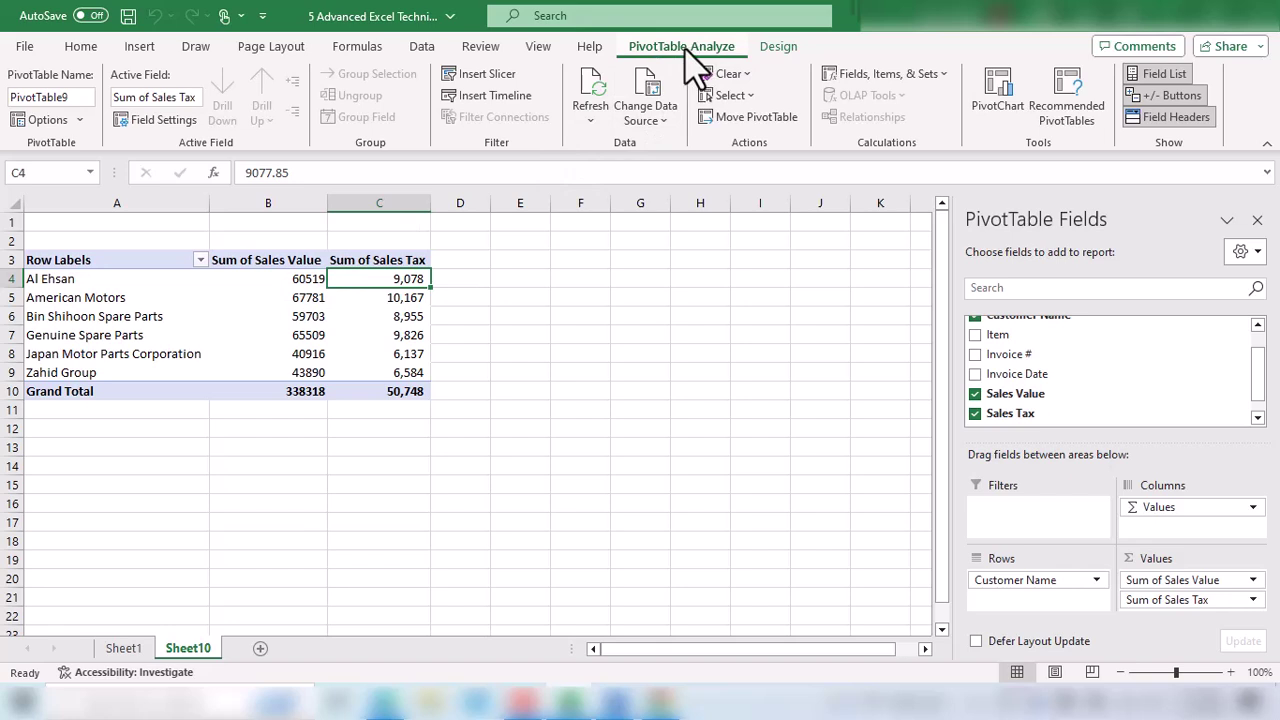
{"action": "left_click", "coordinate": [868, 76]}
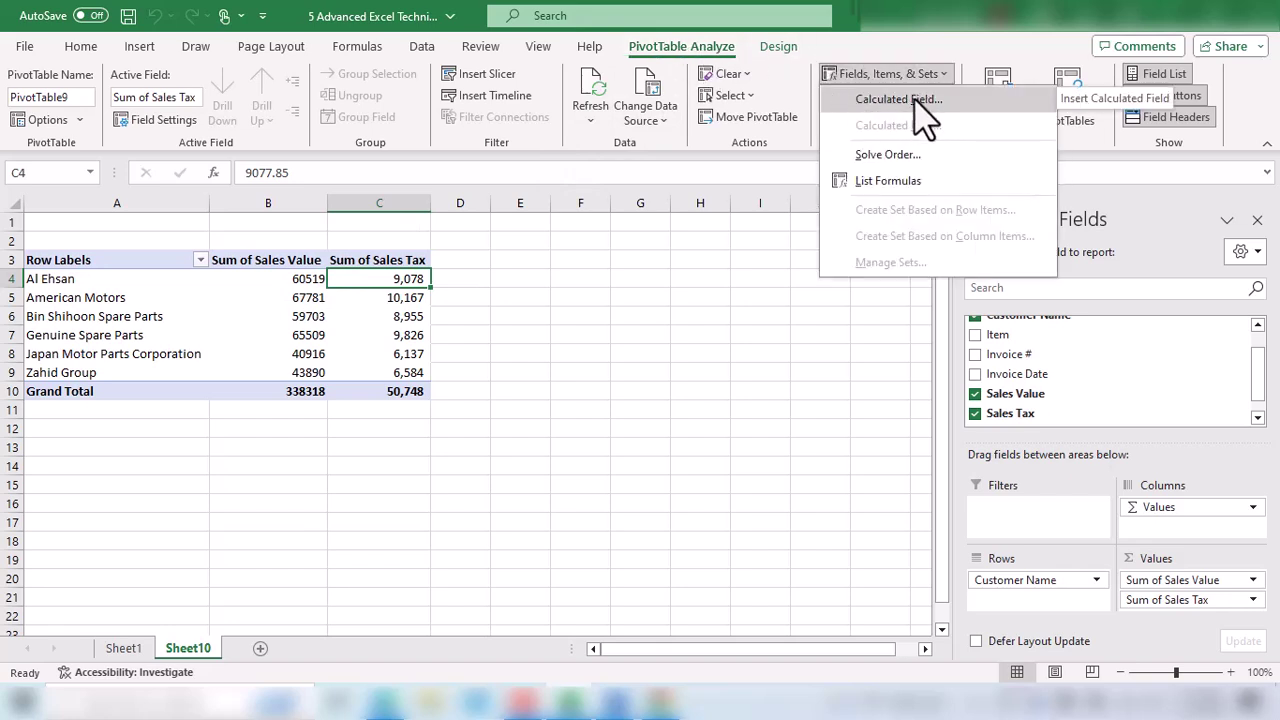
{"action": "left_click", "coordinate": [909, 100]}
{"action": "left_click_drag", "start_coordinate": [586, 251], "coordinate": [705, 204]}
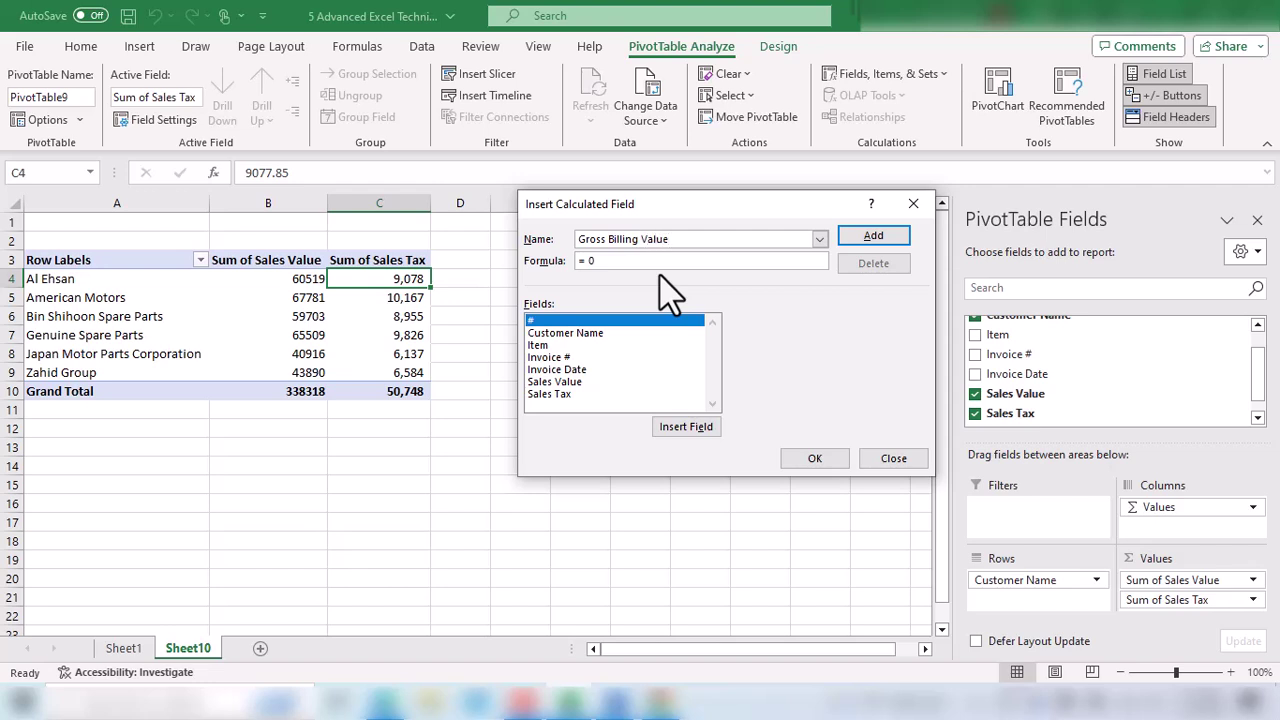
{"action": "left_click", "coordinate": [678, 262]}
{"action": "key", "text": "BackSpace"}
{"action": "double_click", "coordinate": [579, 382]}
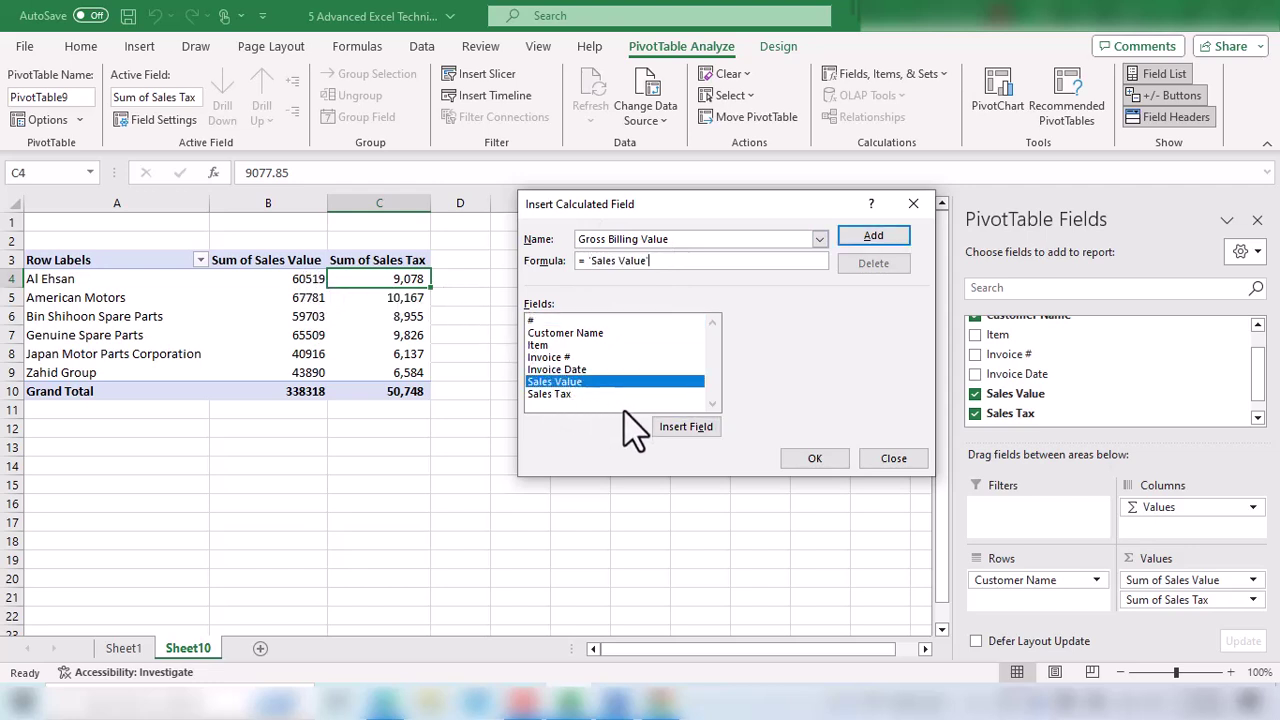
{"action": "type", "text": "-"}
{"action": "double_click", "coordinate": [561, 394]}
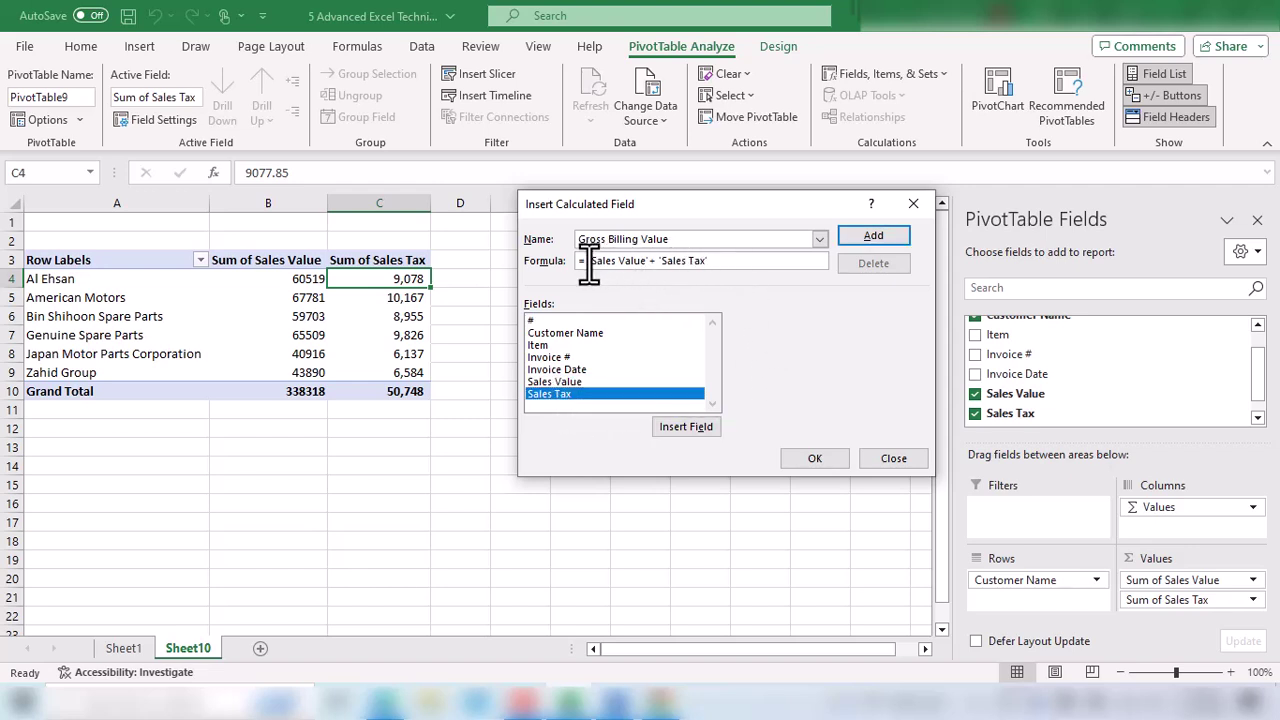
{"action": "left_click", "coordinate": [815, 458]}
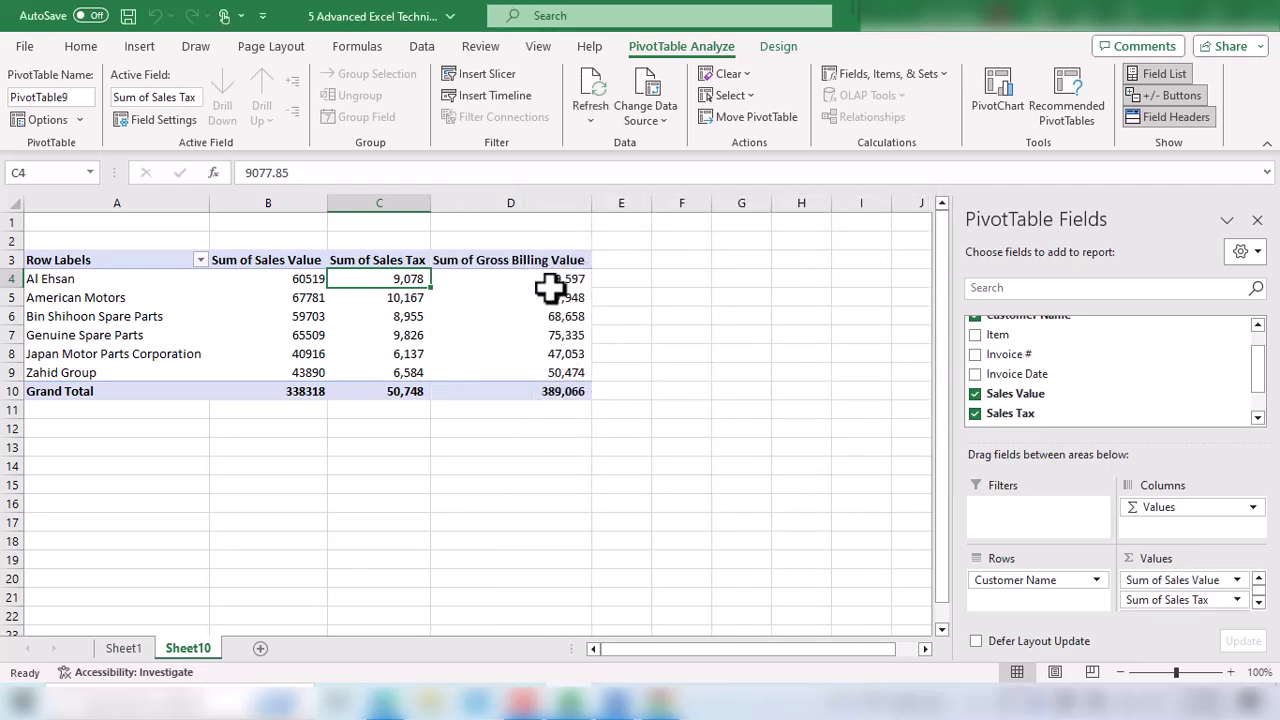
- Check Al Ehsan's gross billing value against its sales value and sales tax
{"action": "left_click", "coordinate": [553, 286]}
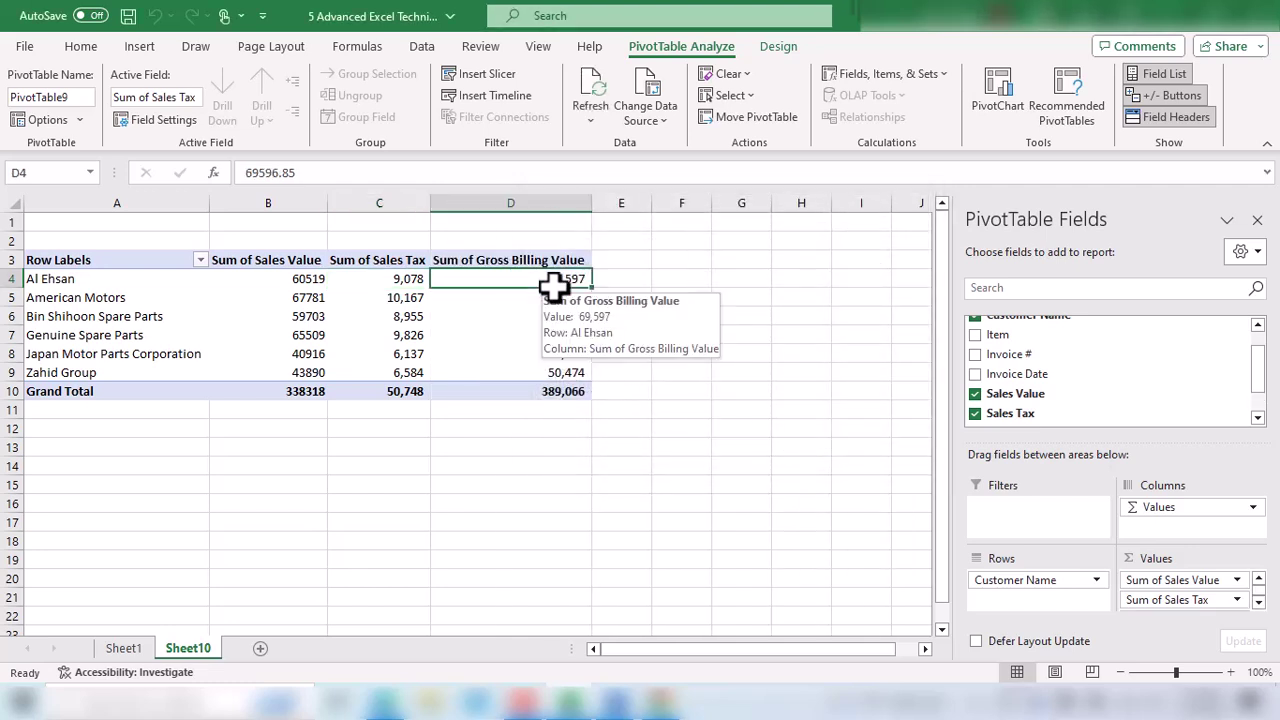
{"action": "left_click", "coordinate": [285, 280]}
{"action": "left_click", "coordinate": [352, 282]}
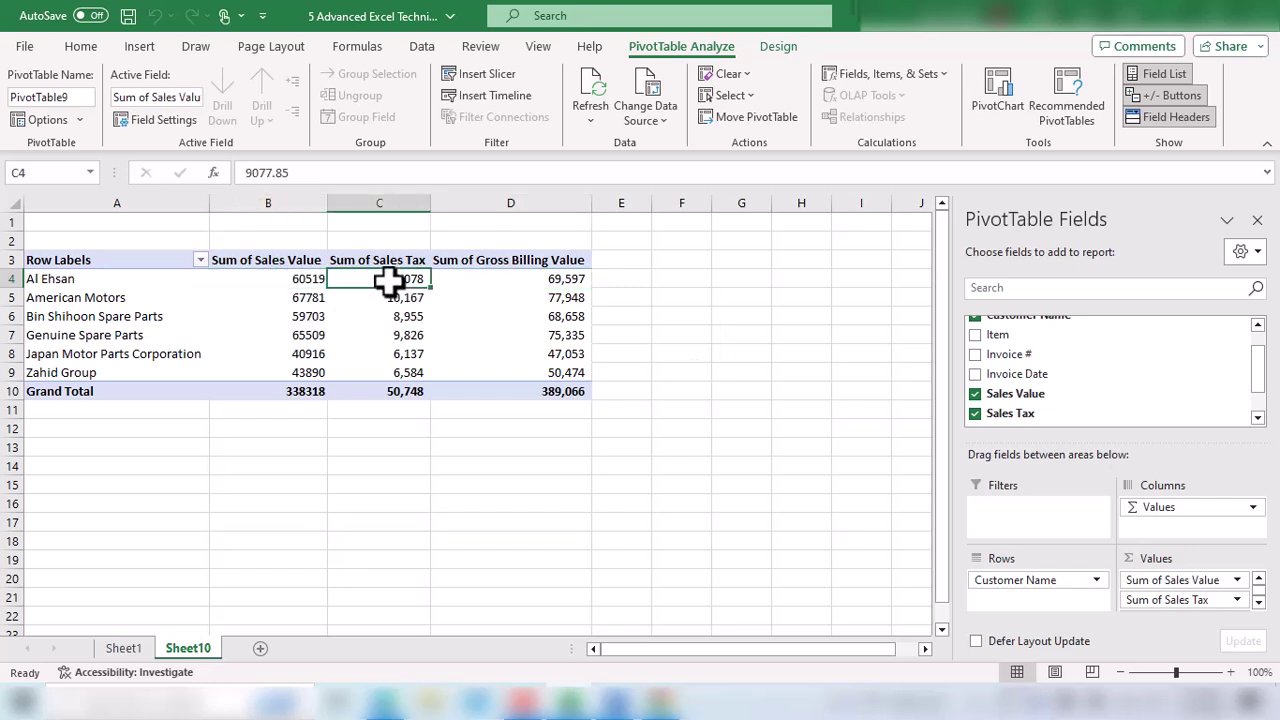
{"action": "left_click", "coordinate": [562, 280]}
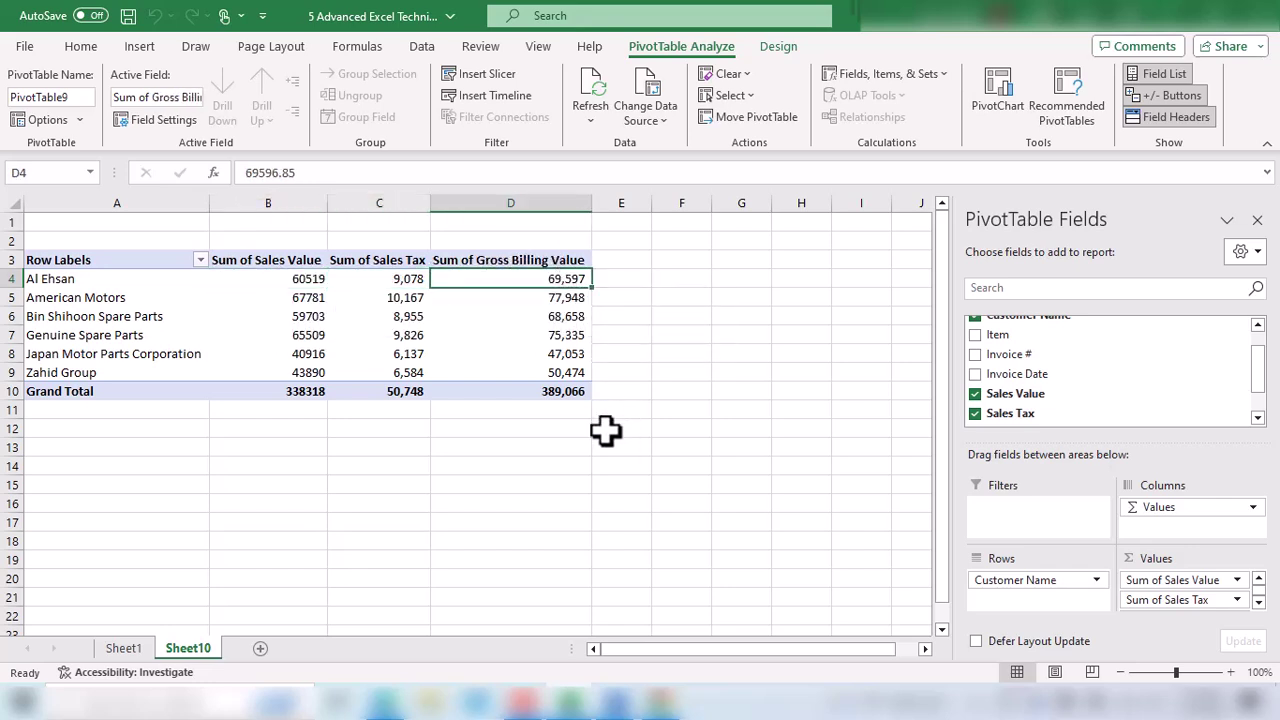
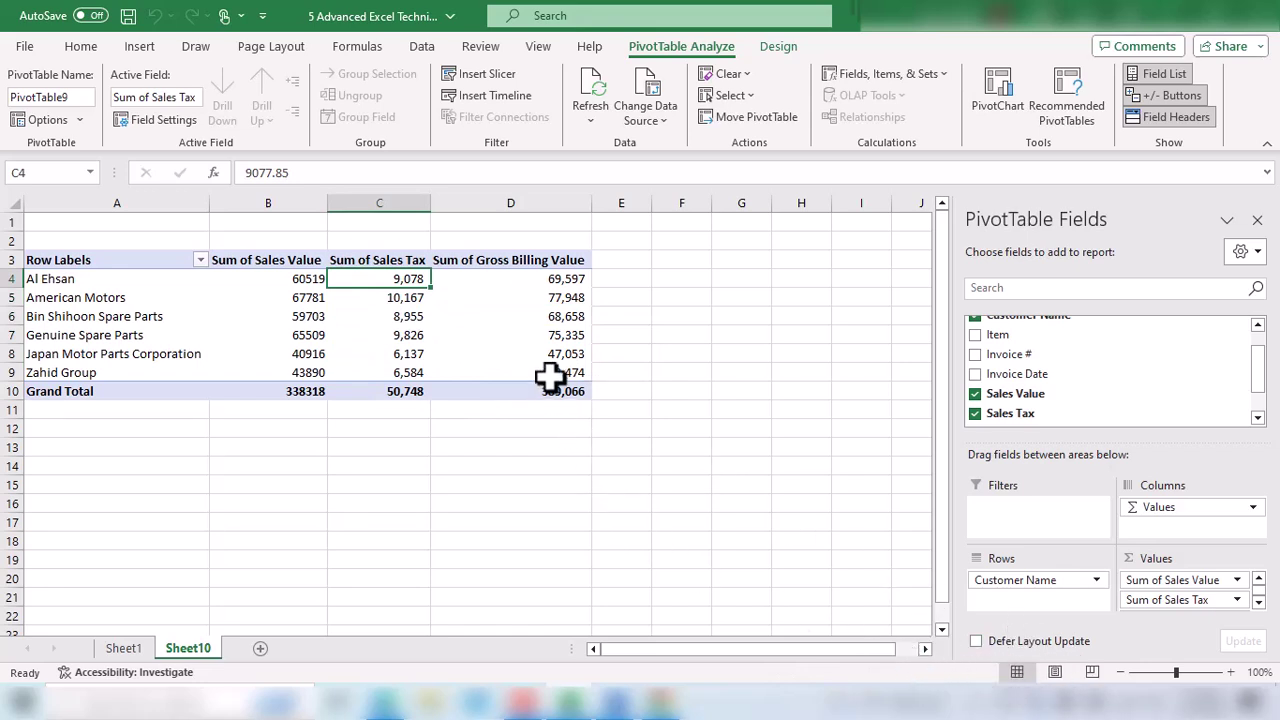
- Remove Sum of Sales Tax and Sum of Gross Billing Value from the PivotTable's values
{"action": "left_click_drag", "start_coordinate": [1205, 601], "coordinate": [1157, 423]}
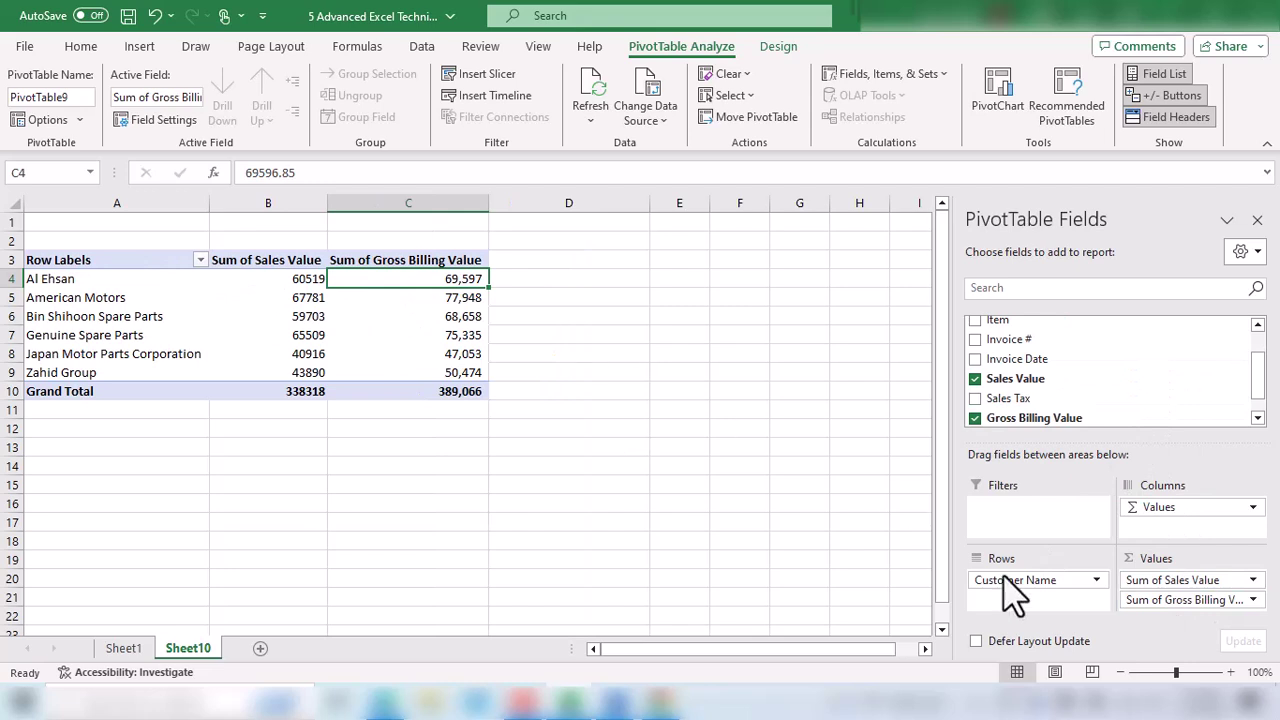
{"action": "left_click_drag", "start_coordinate": [1222, 598], "coordinate": [1152, 372]}
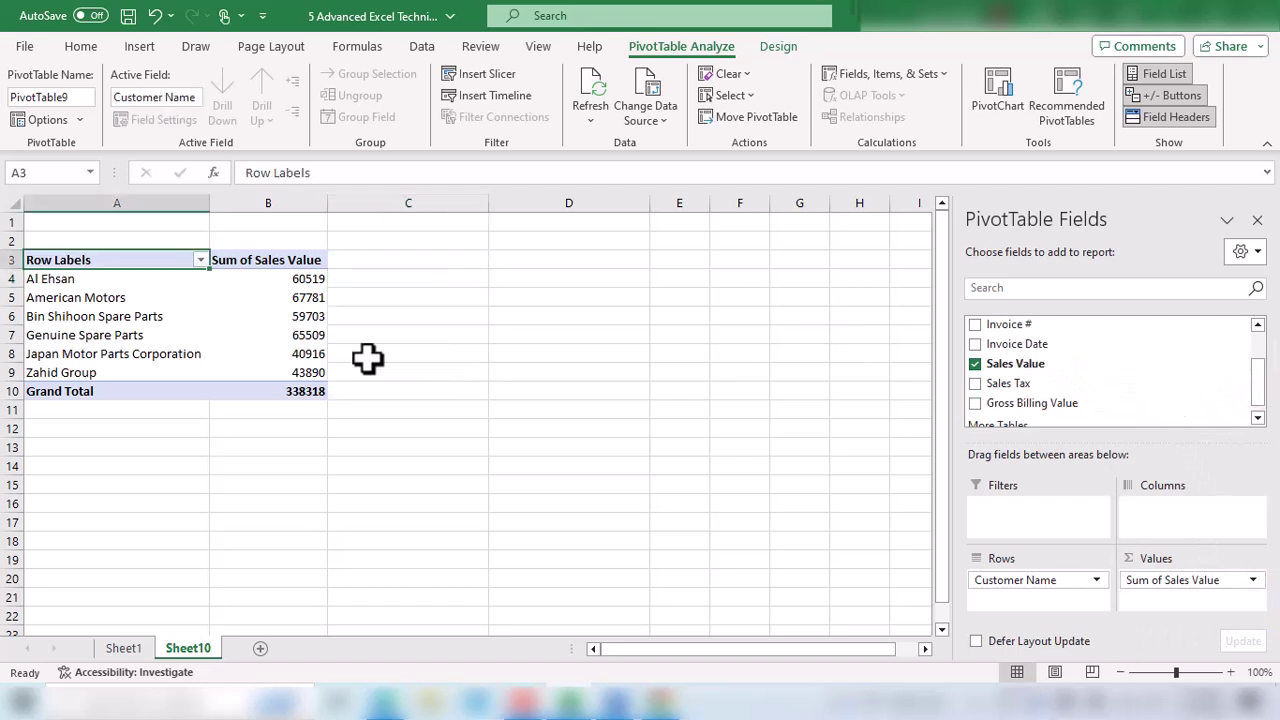
{"action": "left_click", "coordinate": [279, 356]}
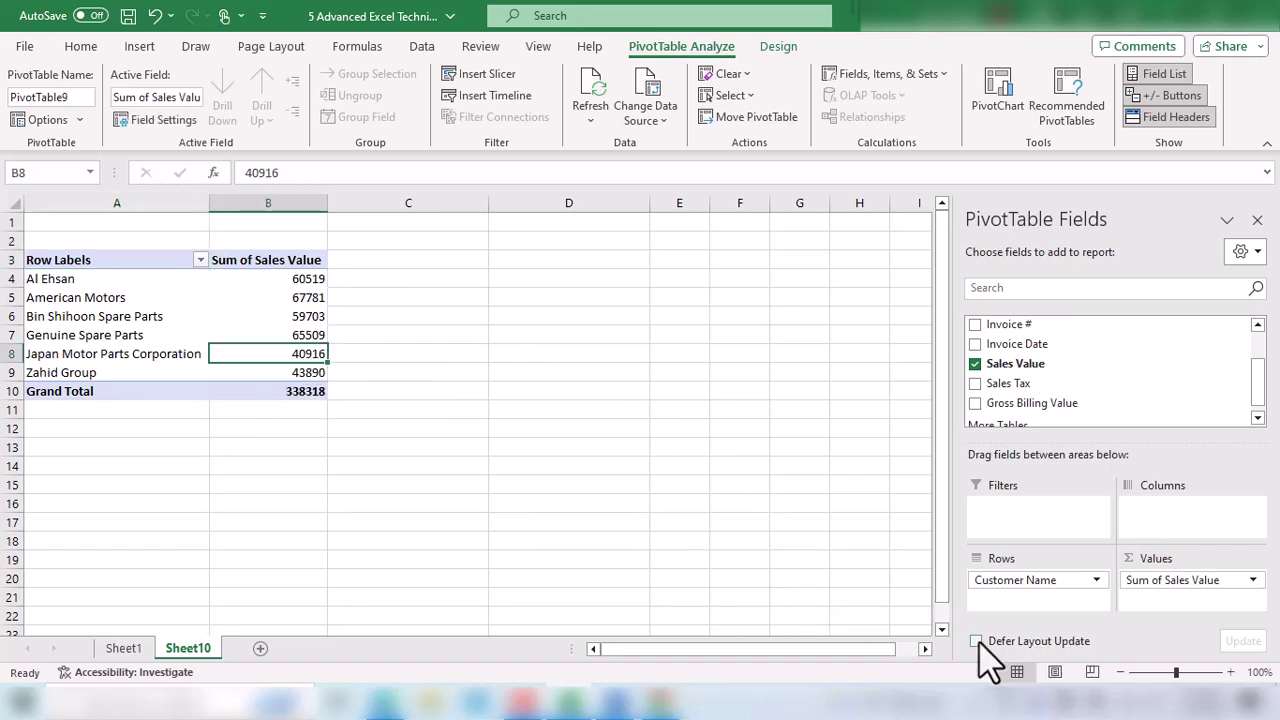
- With layout updates deferred, add Sales Tax and Gross Billing Value to the values, update the PivotTable, and turn deferral off
{"action": "left_click", "coordinate": [976, 641]}
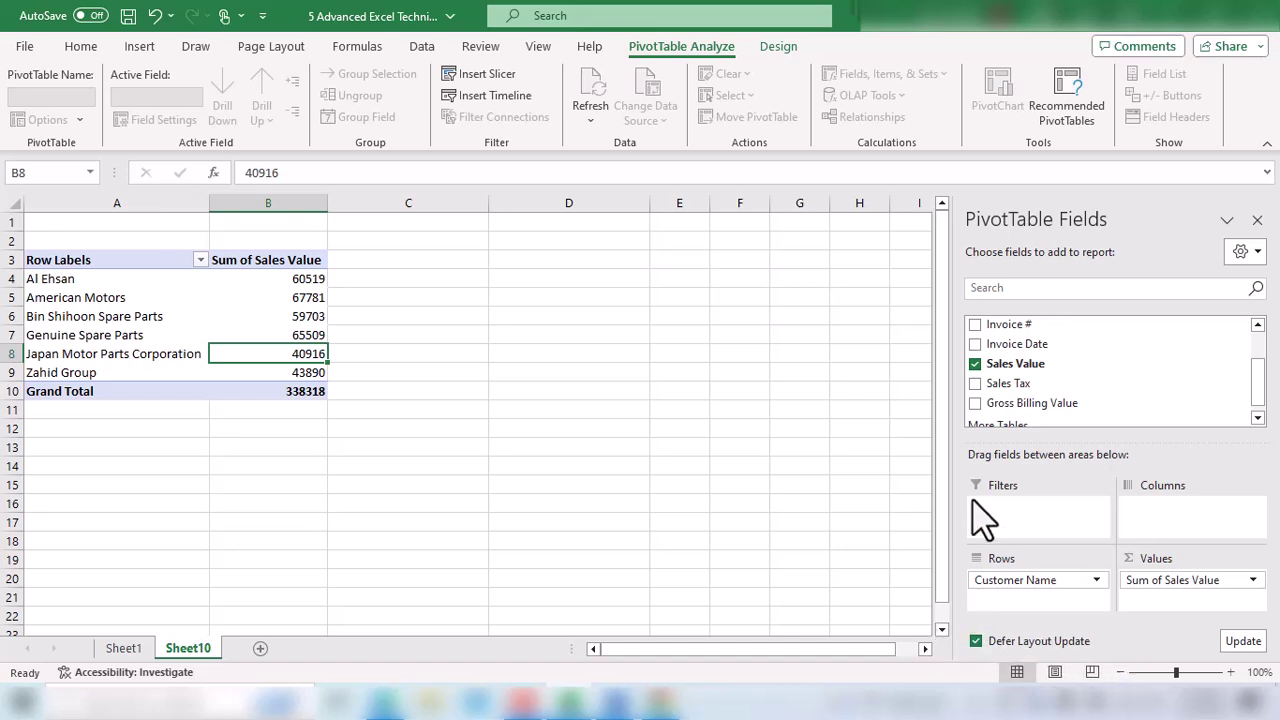
{"action": "left_click_drag", "start_coordinate": [1000, 384], "coordinate": [1188, 608]}
{"action": "left_click_drag", "start_coordinate": [1045, 403], "coordinate": [1198, 618]}
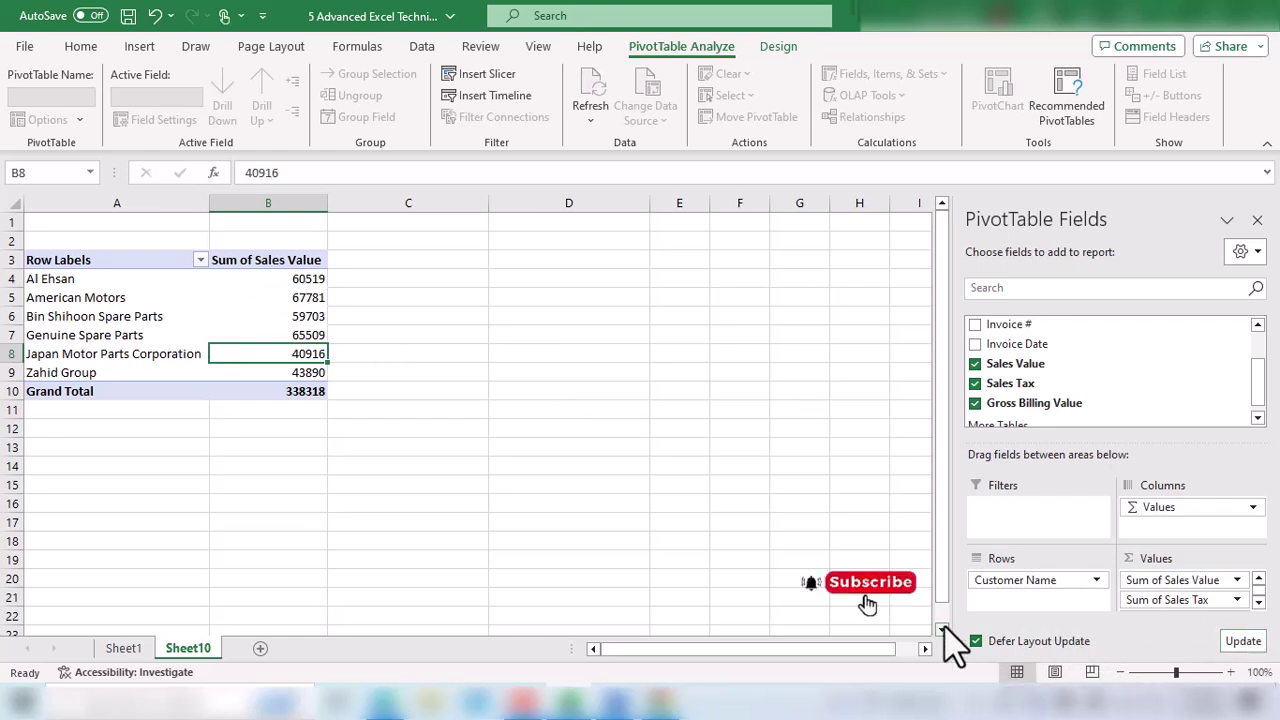
{"action": "left_click", "coordinate": [1243, 641]}
{"action": "left_click_drag", "start_coordinate": [386, 297], "coordinate": [405, 357]}
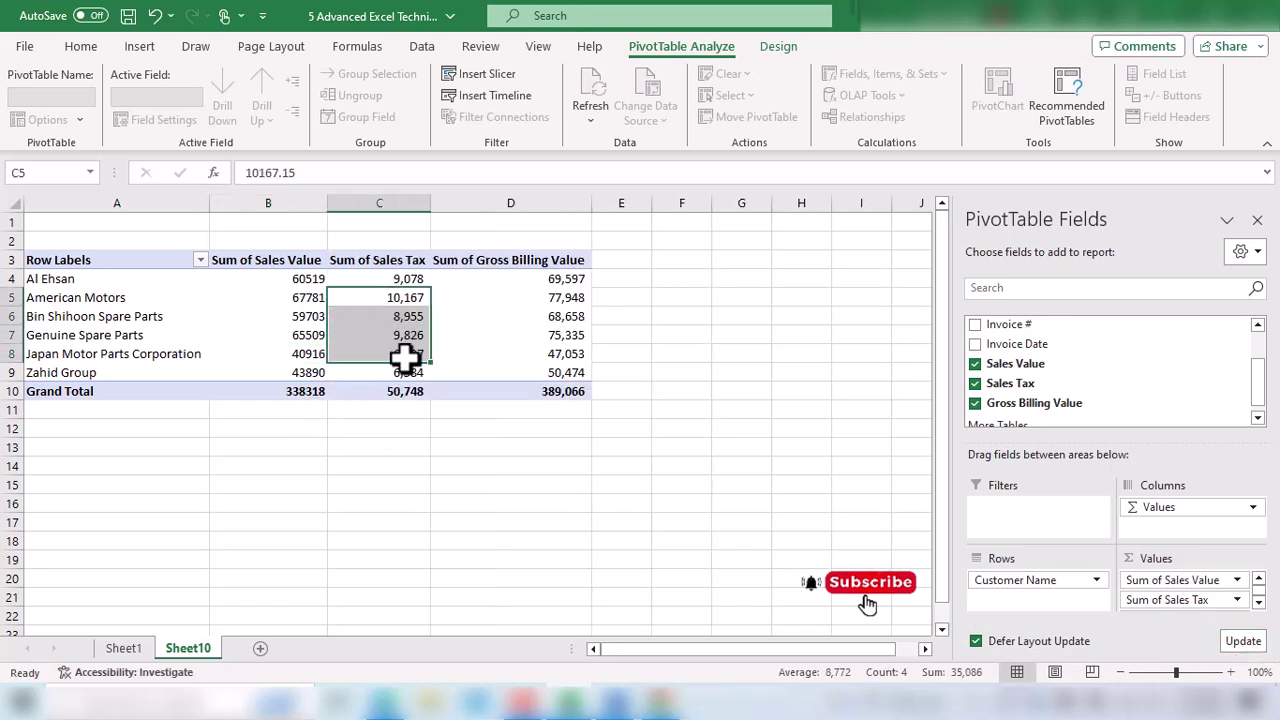
{"action": "left_click", "coordinate": [465, 337]}
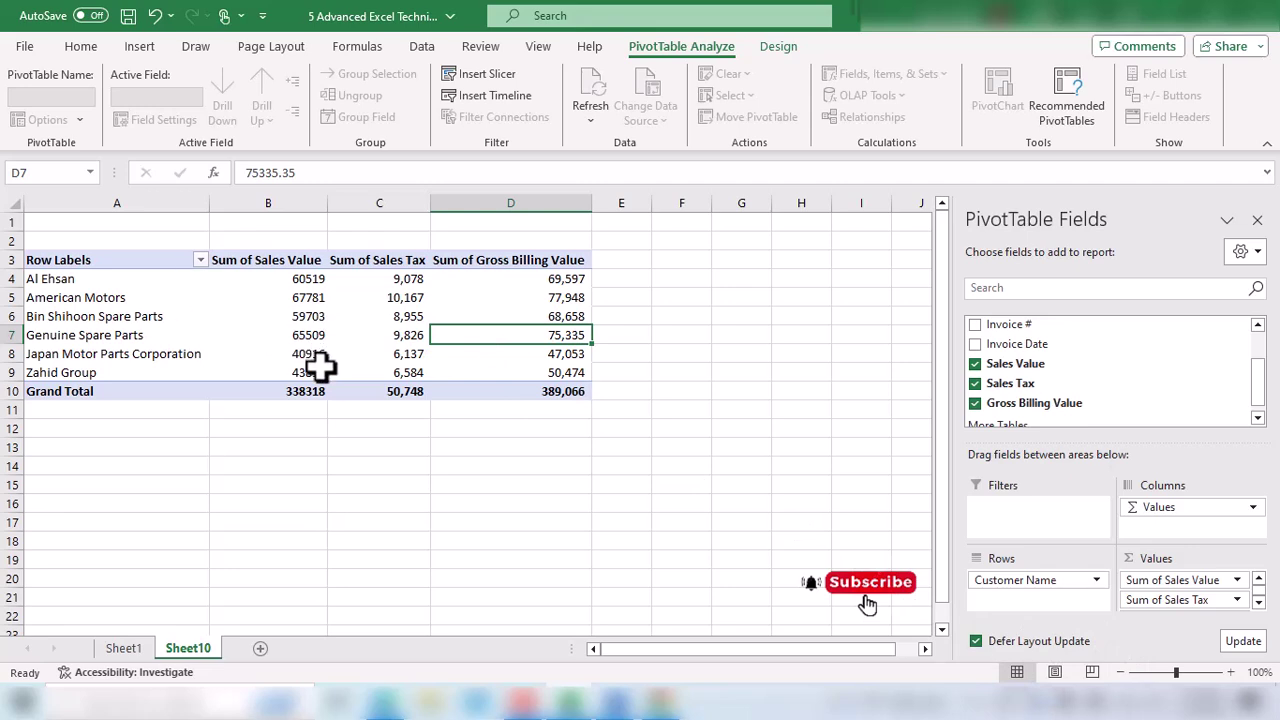
{"action": "left_click", "coordinate": [977, 641]}
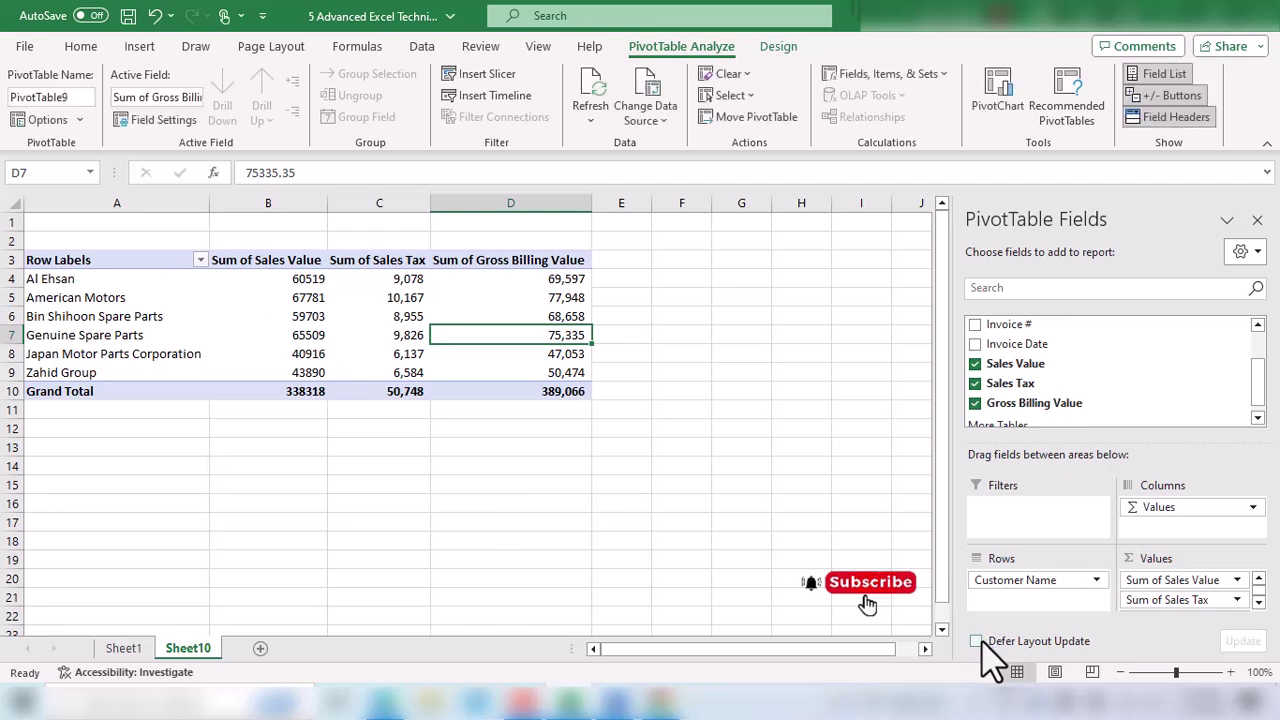
- Examine the Sum of Sales Value figures for the individual customers and the grand total
{"action": "left_click_drag", "start_coordinate": [300, 279], "coordinate": [305, 392]}
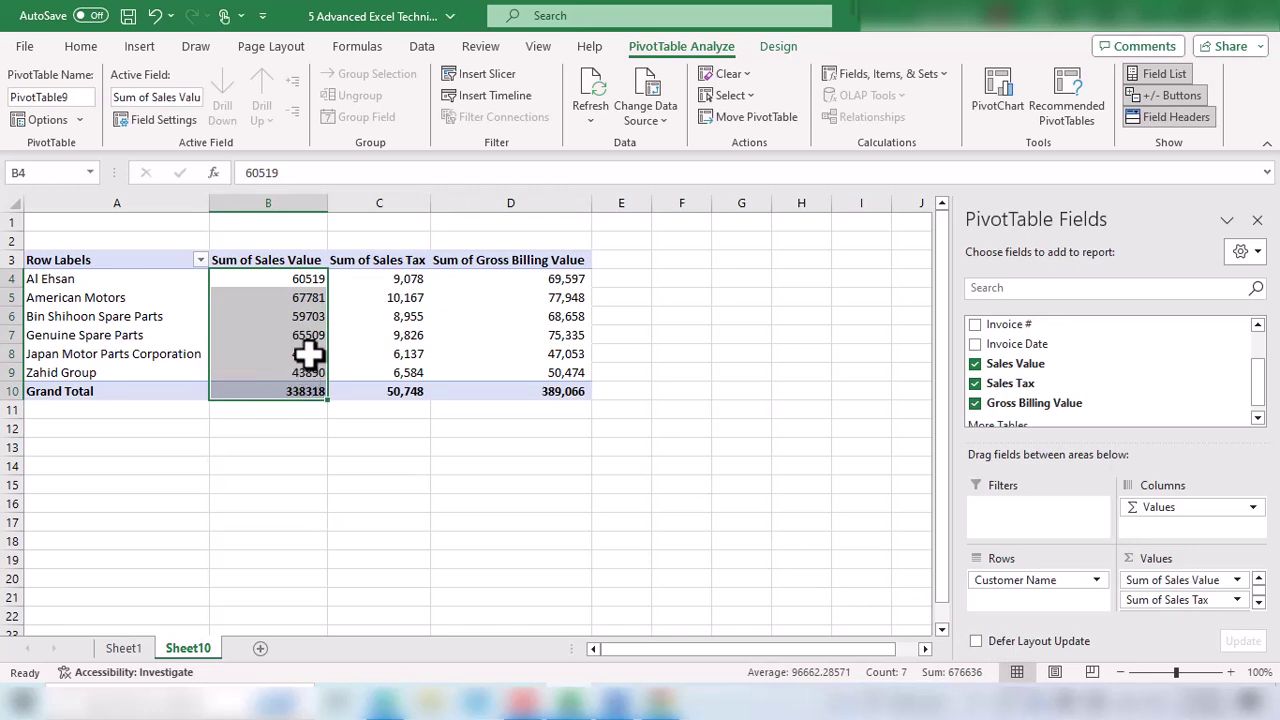
{"action": "left_click", "coordinate": [306, 297]}
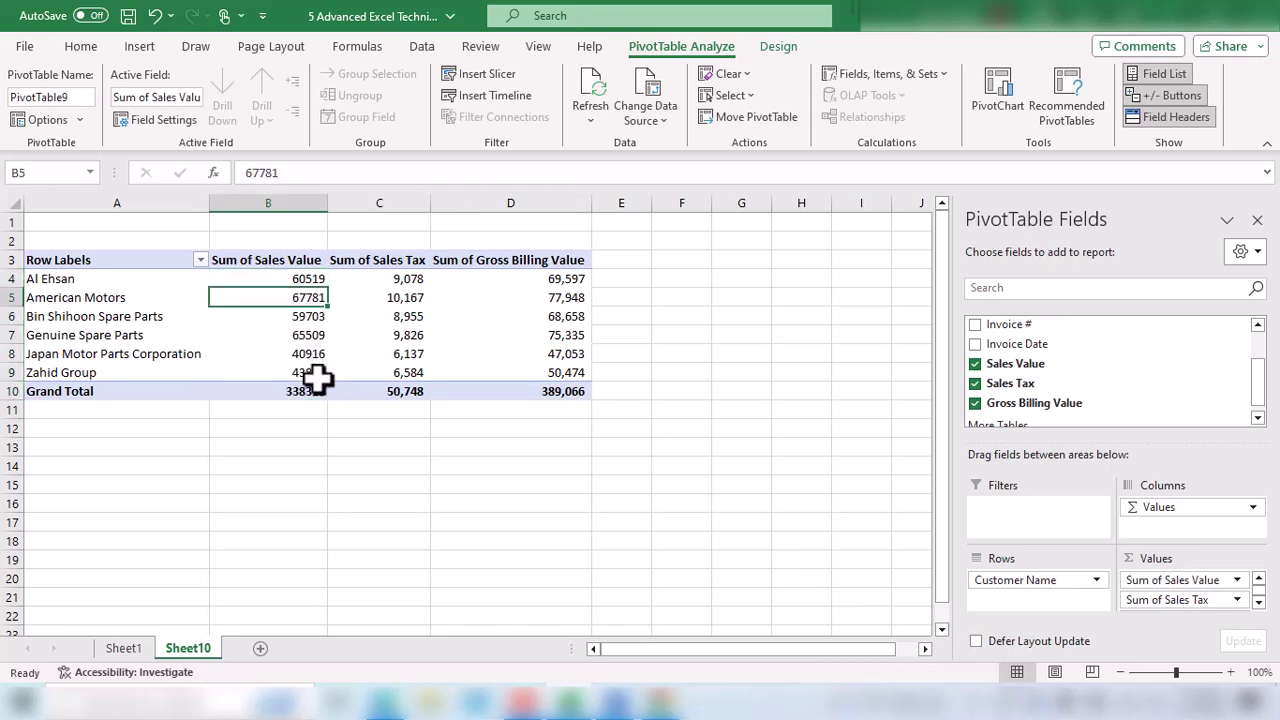
{"action": "mouse_move", "coordinate": [316, 378]}
{"action": "key", "text": "Down"}
{"action": "key", "text": "Down"}
{"action": "key", "text": "Down"}
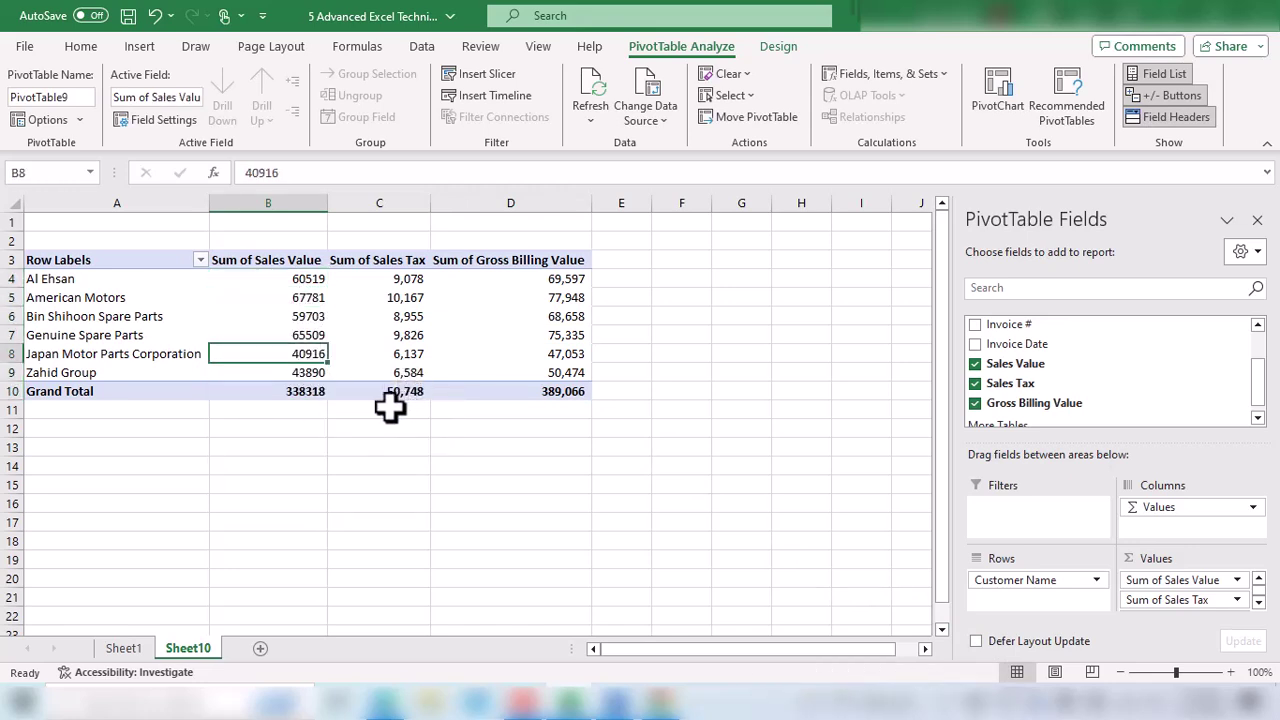
{"action": "left_click", "coordinate": [308, 391]}
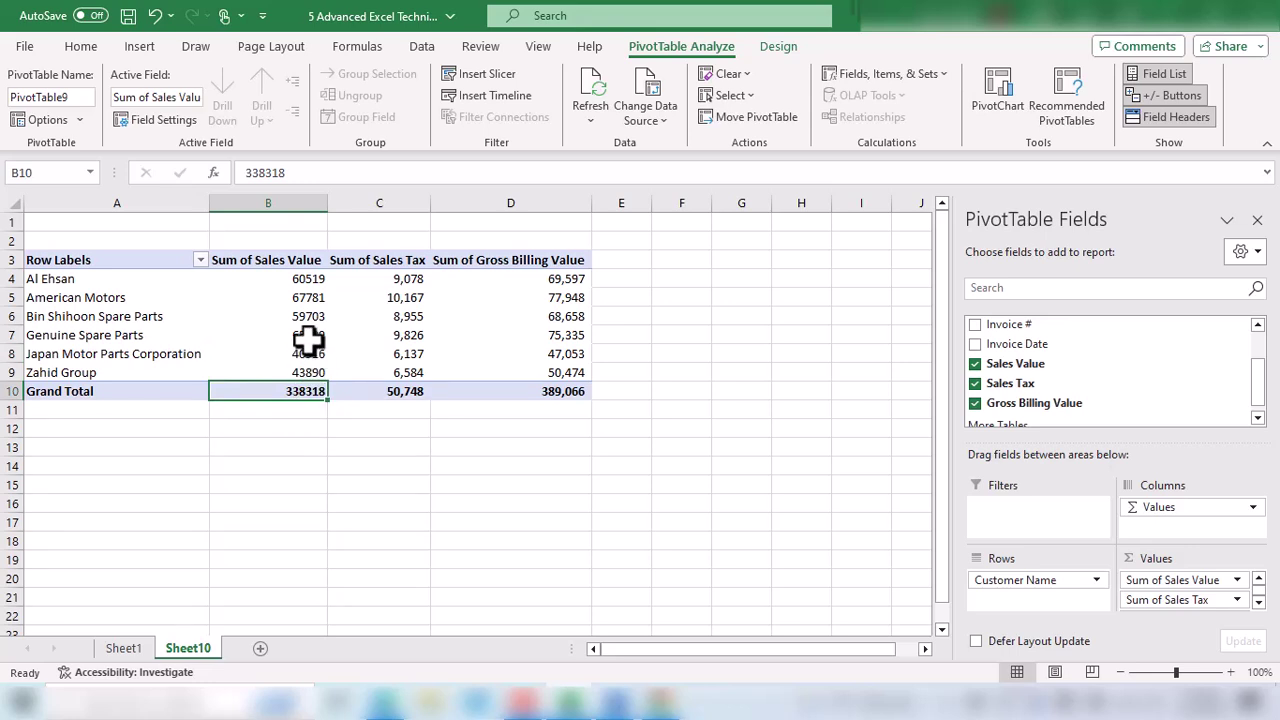
{"action": "left_click", "coordinate": [312, 279]}
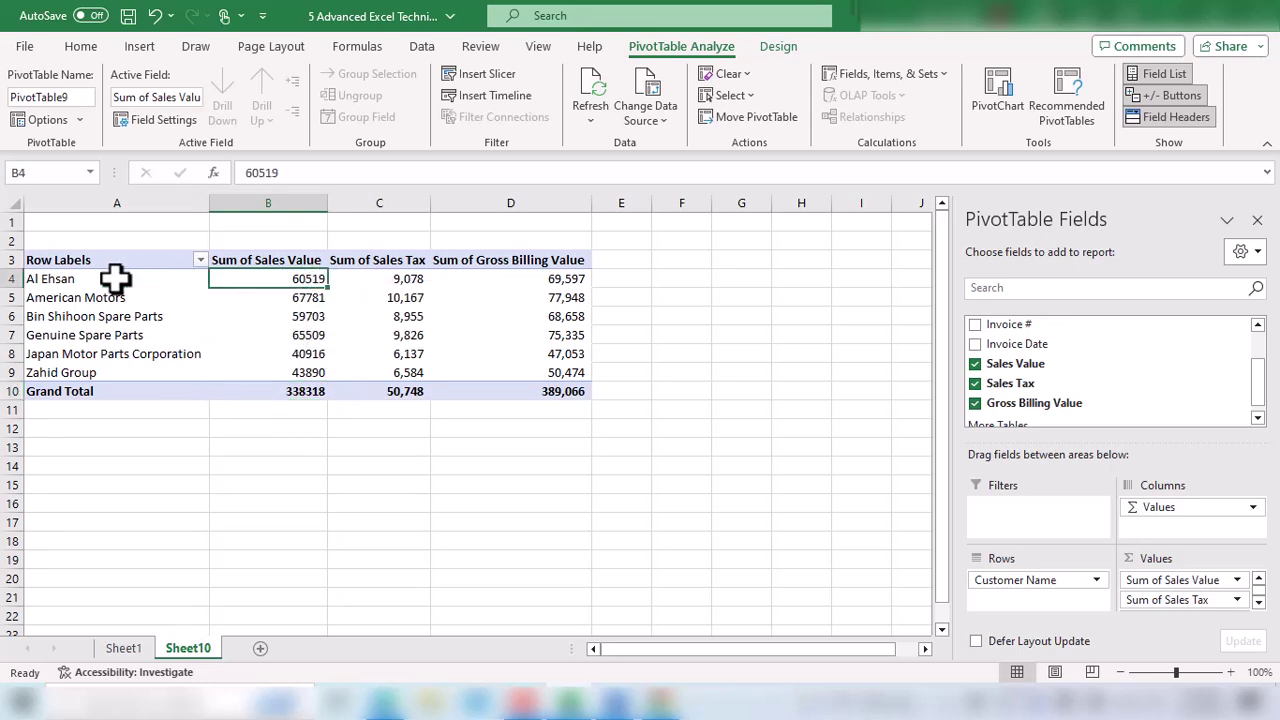
{"action": "left_click", "coordinate": [46, 281]}
{"action": "left_click_drag", "start_coordinate": [46, 281], "coordinate": [262, 287]}
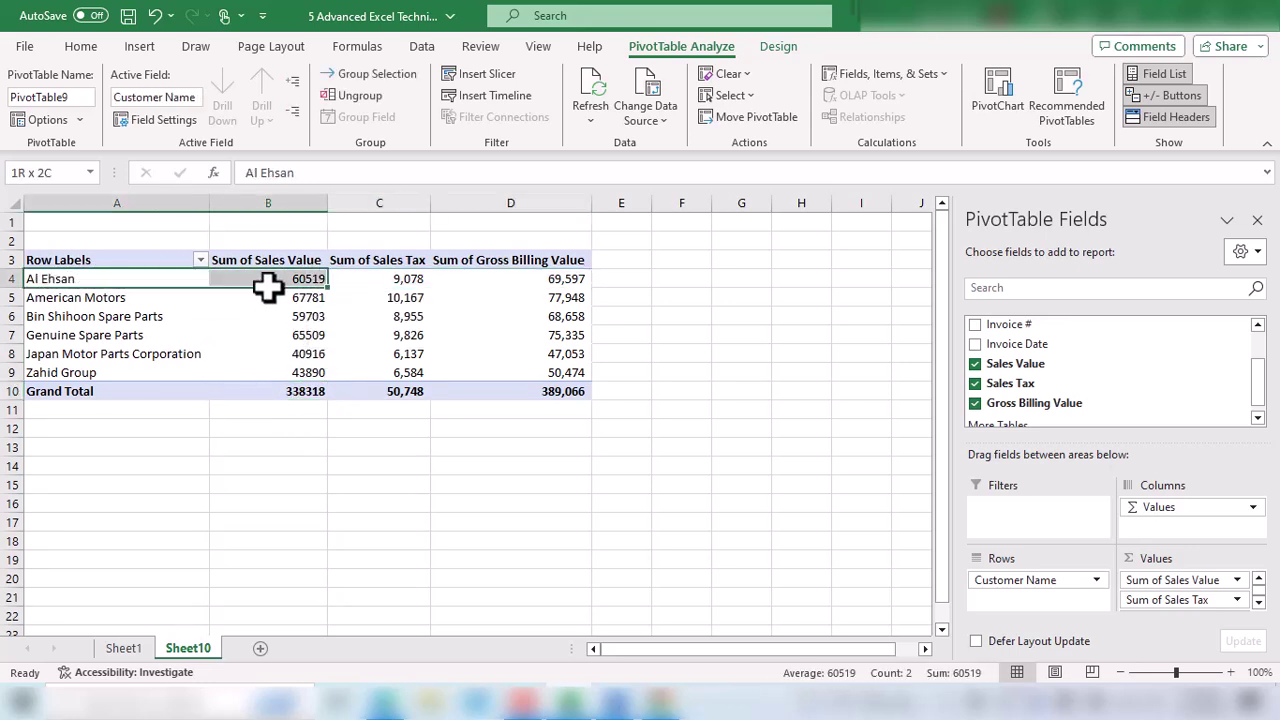
{"action": "left_click_drag", "start_coordinate": [62, 297], "coordinate": [263, 297]}
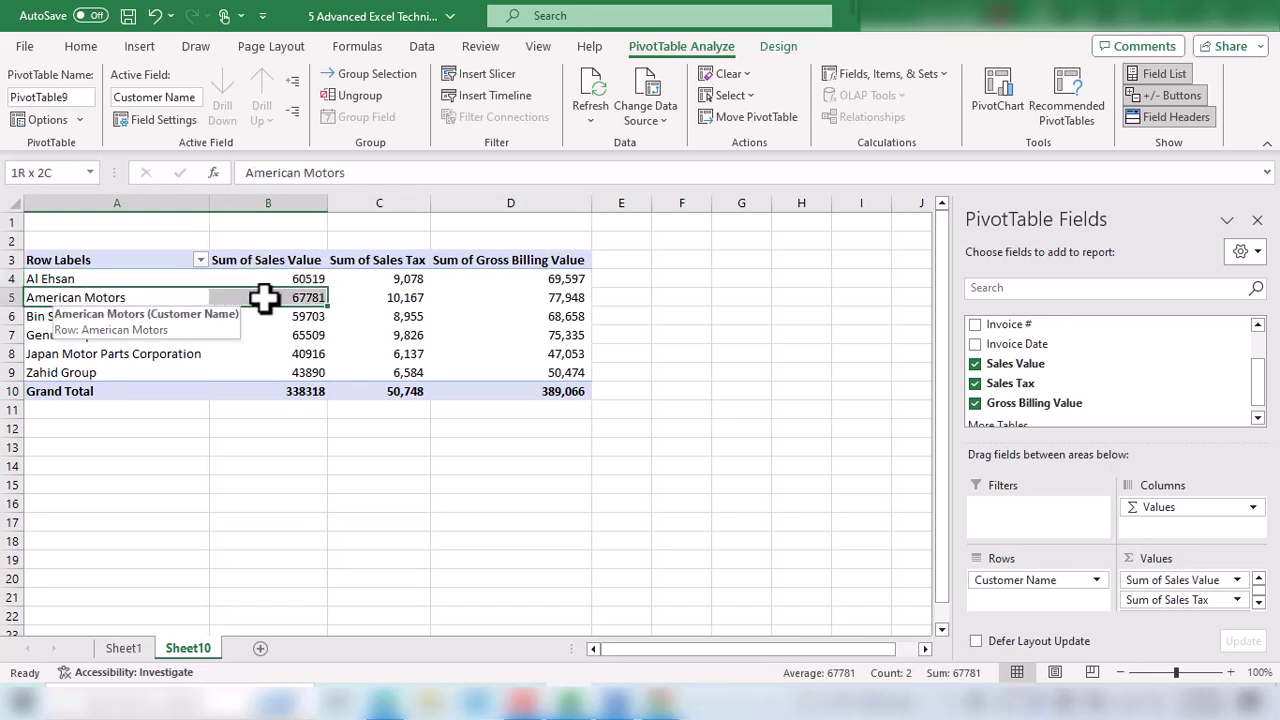
{"action": "left_click", "coordinate": [70, 372]}
{"action": "left_click", "coordinate": [290, 372]}
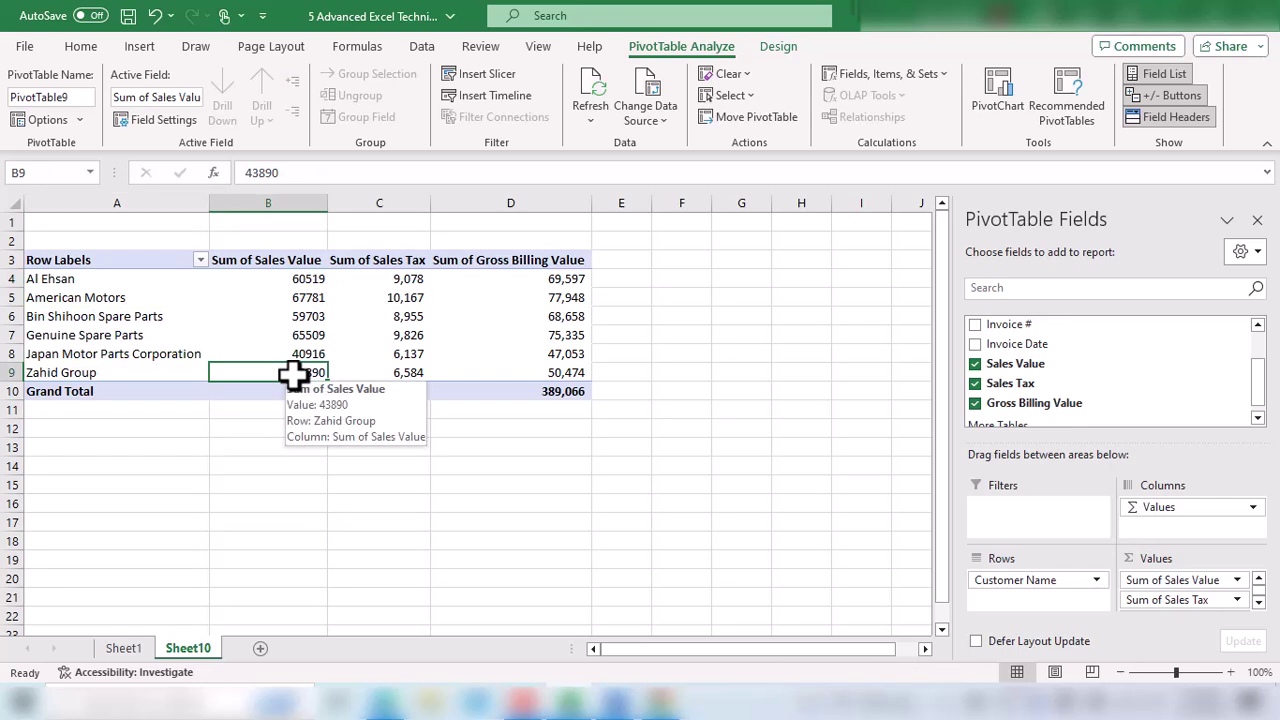
- Review the Show Values As options for Sum of Sales Value, including % of Grand Total, and look over the column's customer values
{"action": "right_click", "coordinate": [310, 316]}
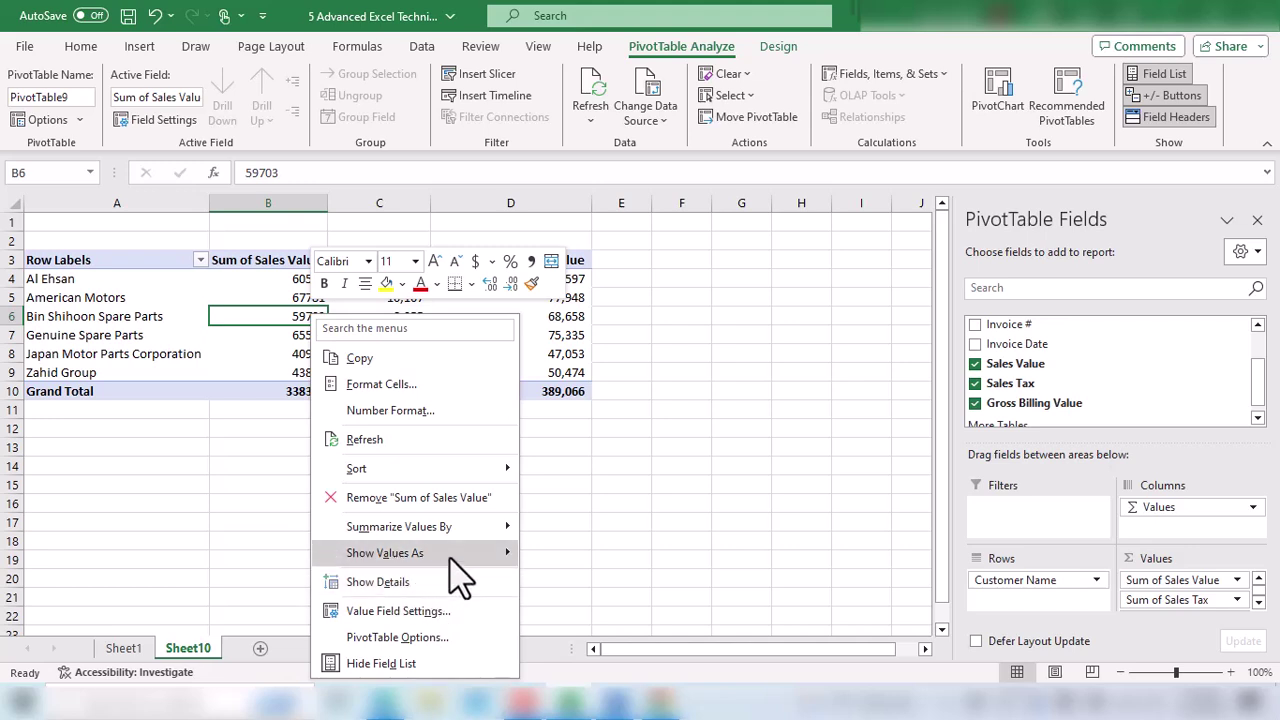
{"action": "mouse_move", "coordinate": [449, 557]}
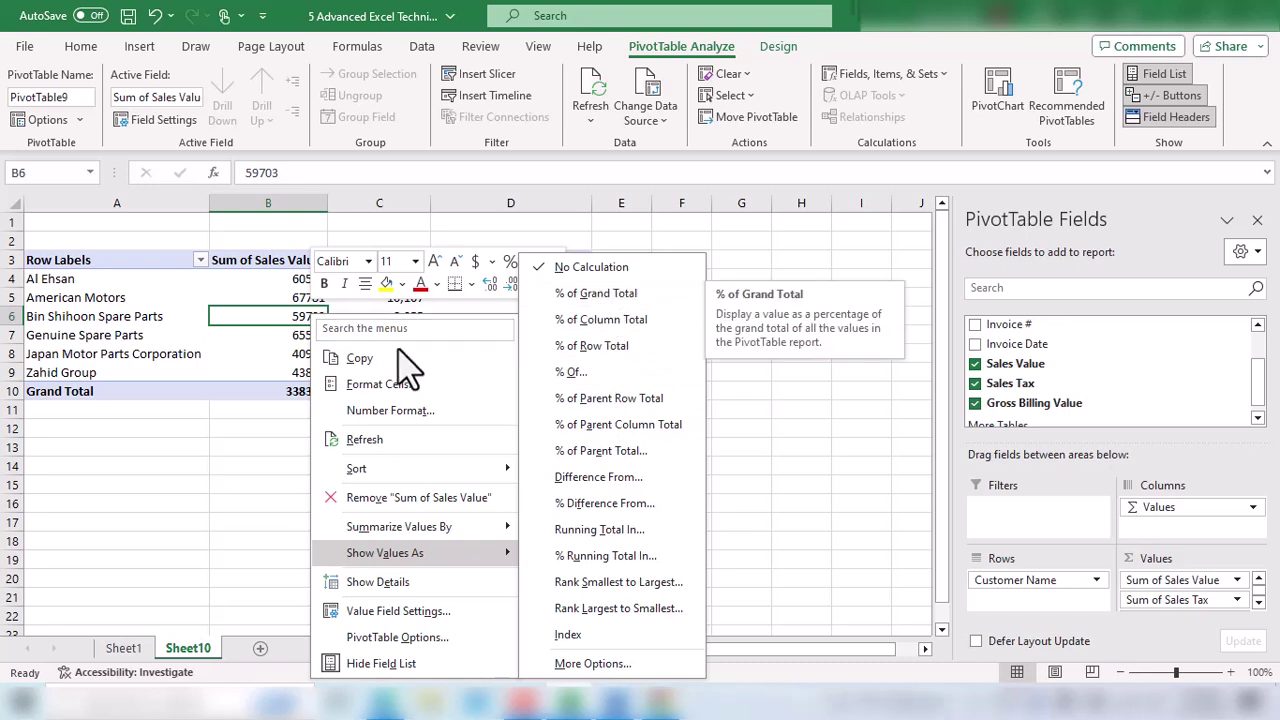
{"action": "left_click", "coordinate": [293, 364]}
{"action": "left_click_drag", "start_coordinate": [310, 280], "coordinate": [305, 356]}
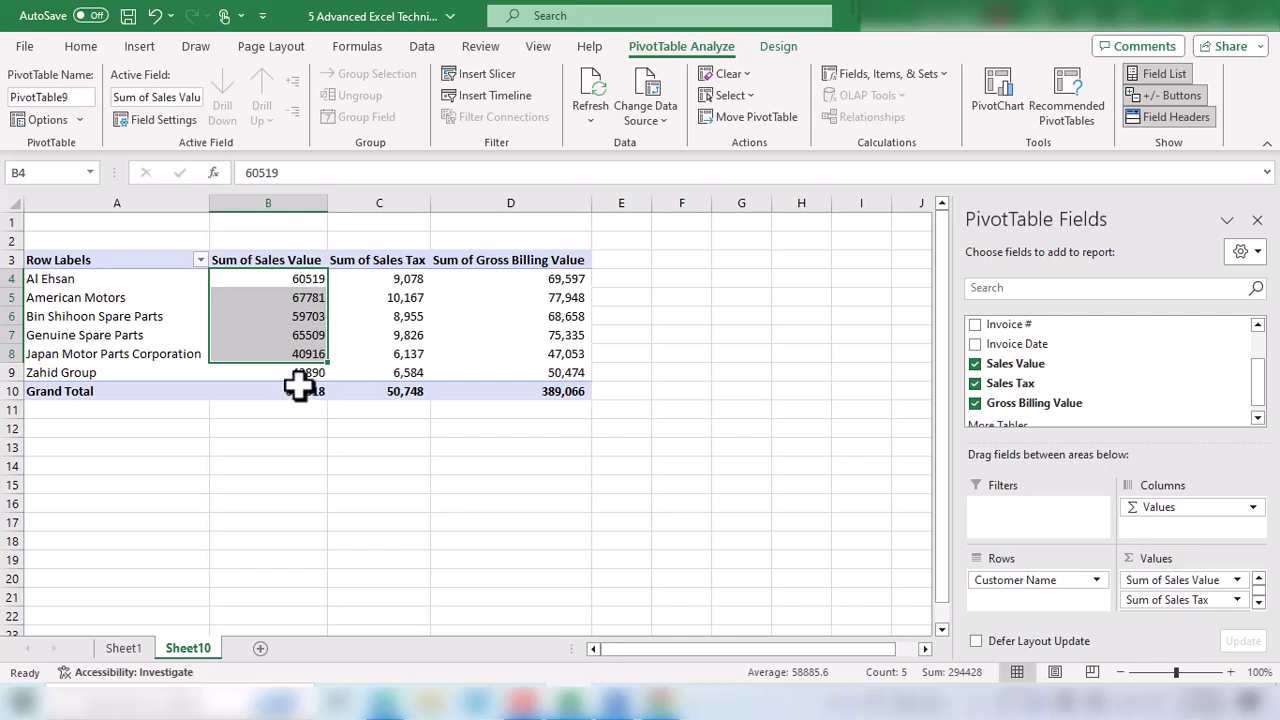
{"action": "left_click", "coordinate": [302, 339]}
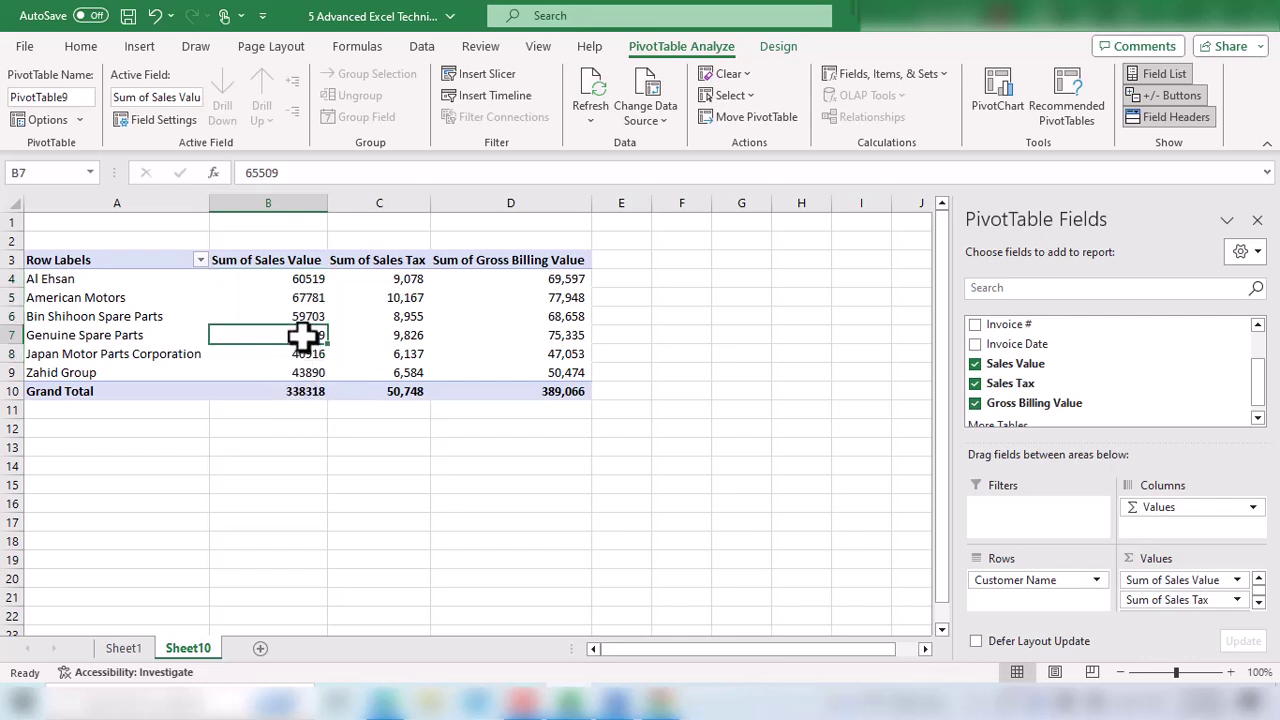
- Show the Sum of Sales Value figures as % of Column Total
{"action": "right_click", "coordinate": [303, 337]}
{"action": "mouse_move", "coordinate": [492, 556]}
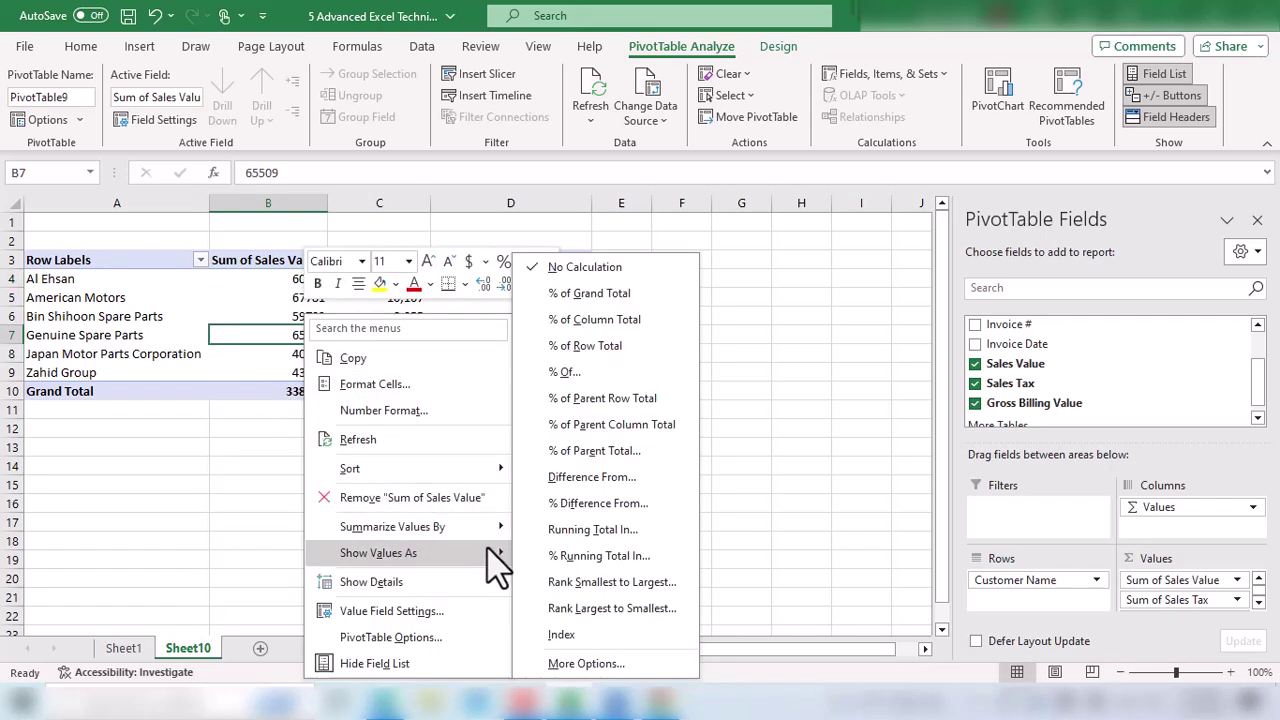
{"action": "left_click", "coordinate": [620, 322]}
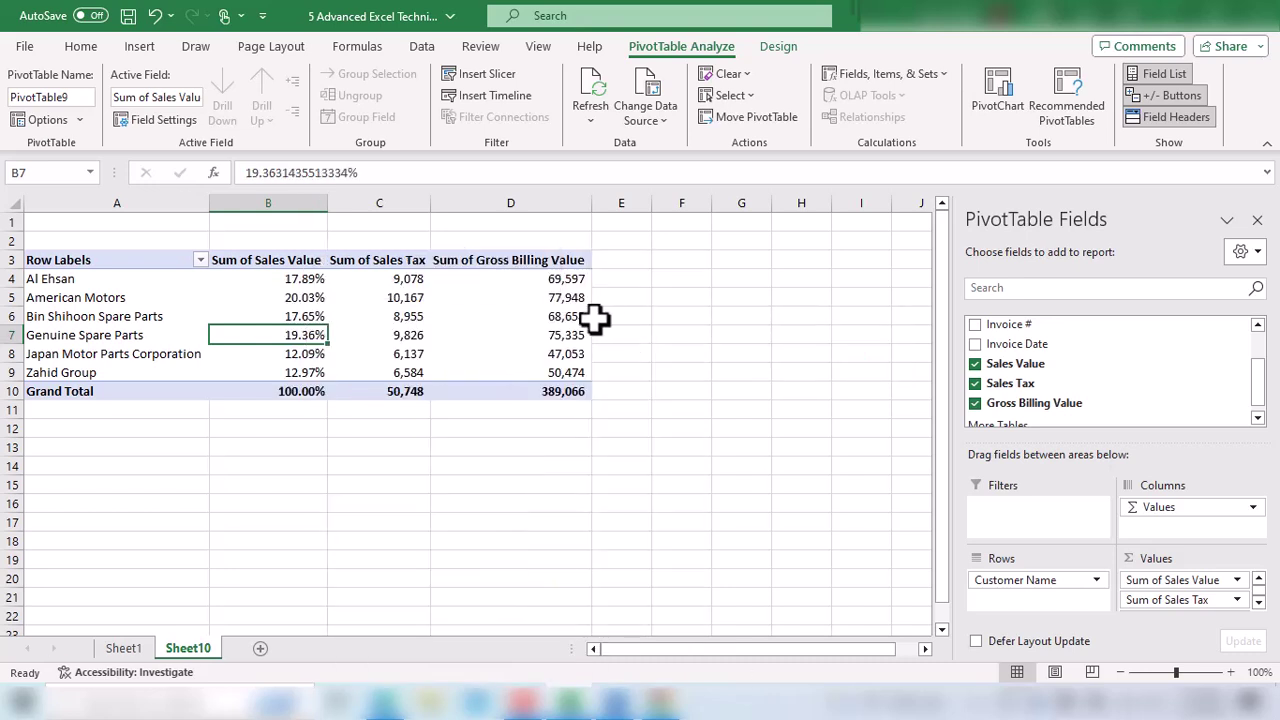
- Examine each customer's percentage share of Sum of Sales Value and compare the shares with the grand total
{"action": "left_click_drag", "start_coordinate": [300, 277], "coordinate": [305, 347]}
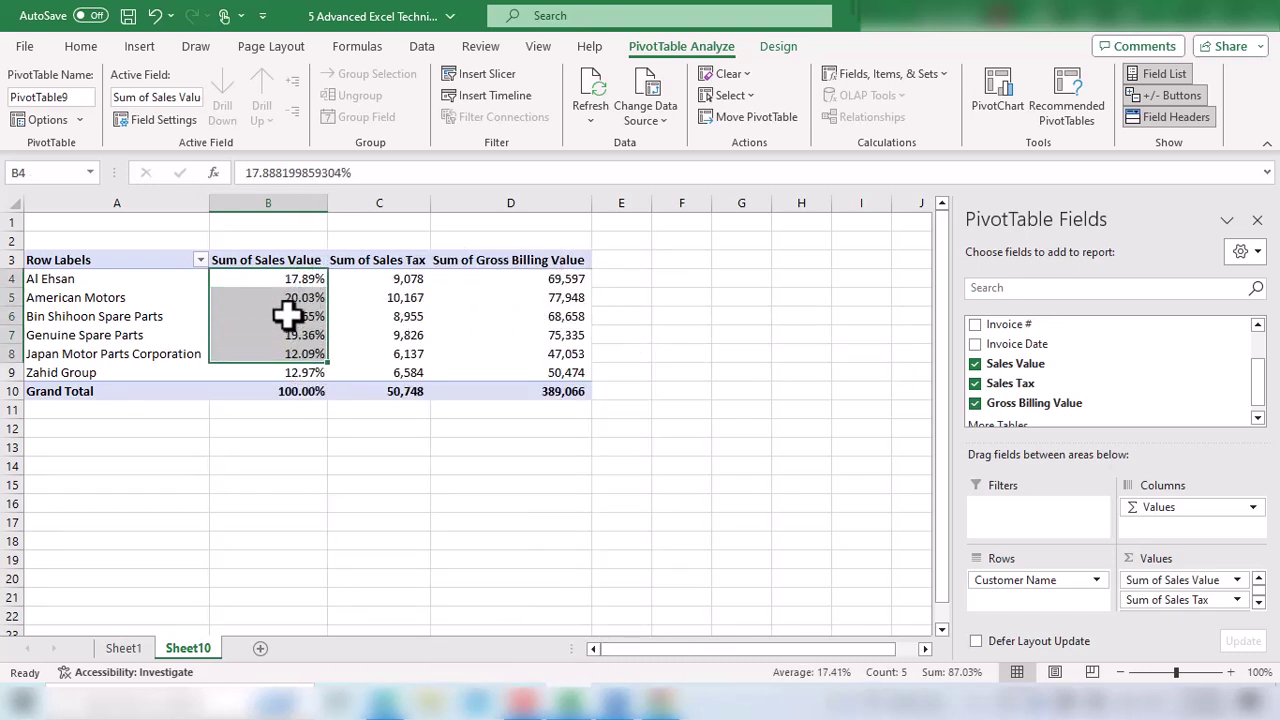
{"action": "left_click", "coordinate": [314, 374]}
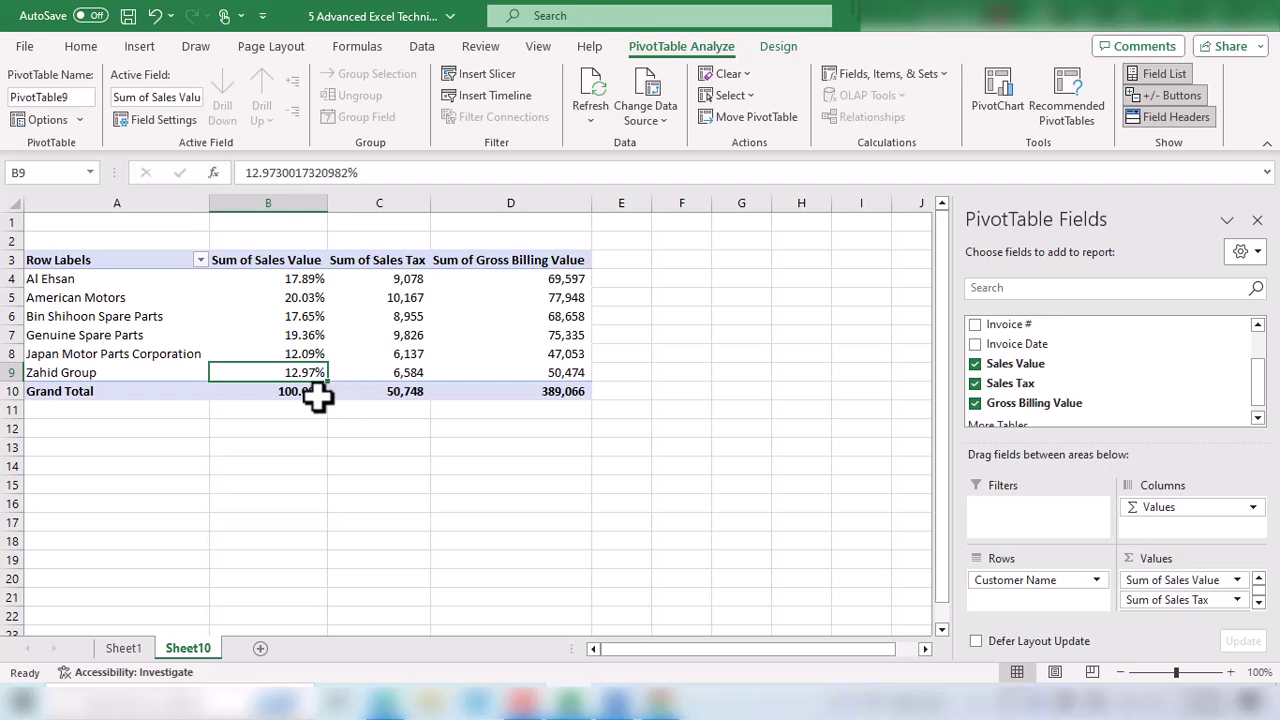
{"action": "mouse_move", "coordinate": [300, 395]}
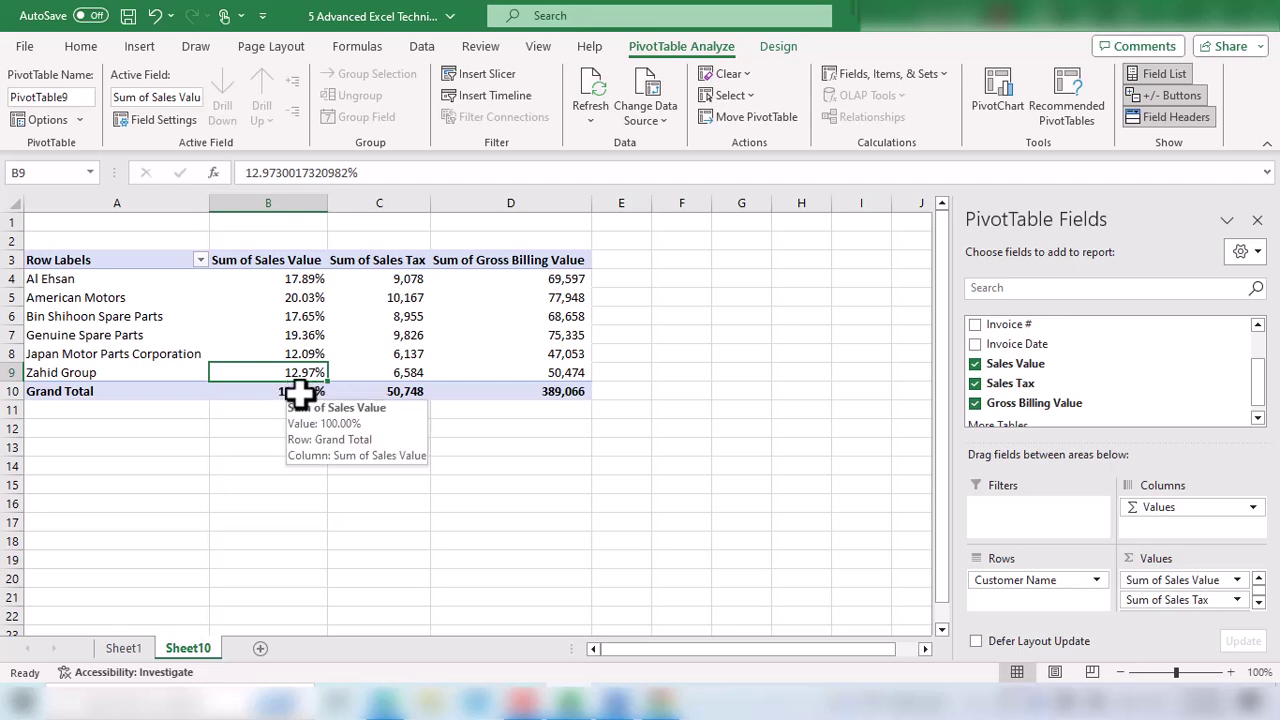
{"action": "left_click_drag", "start_coordinate": [307, 284], "coordinate": [63, 284]}
{"action": "left_click_drag", "start_coordinate": [310, 300], "coordinate": [115, 297]}
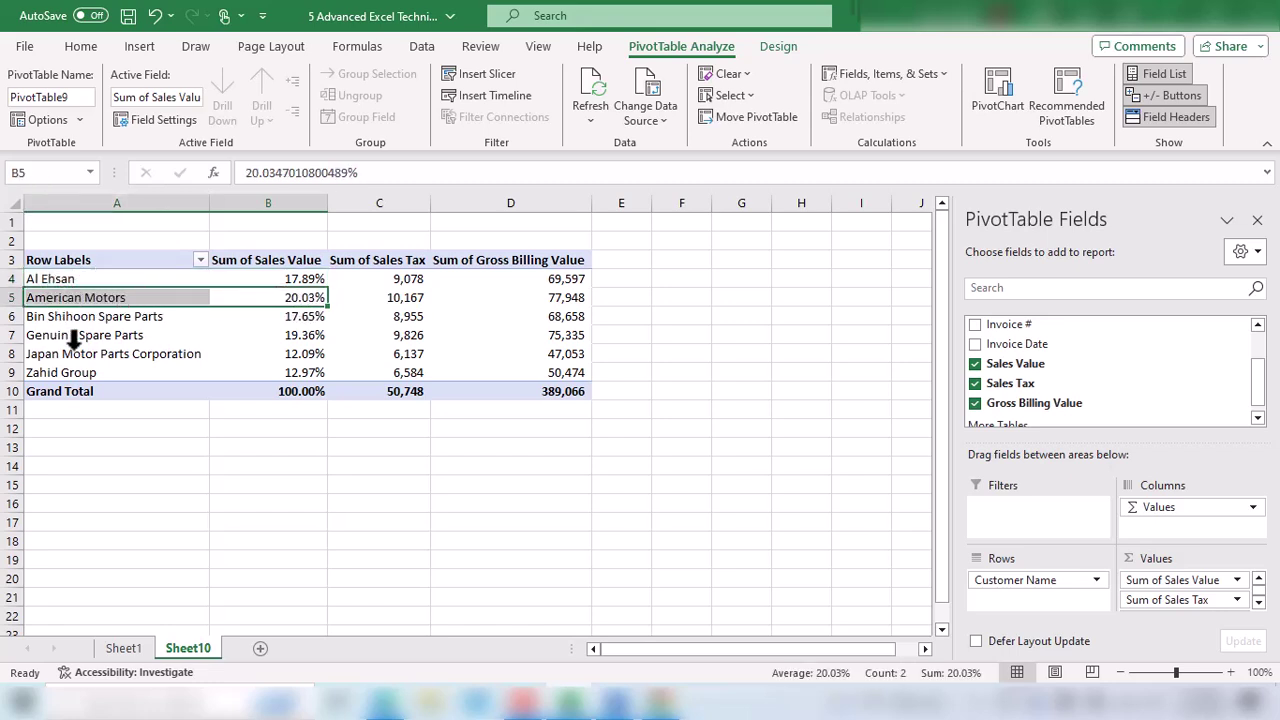
{"action": "left_click", "coordinate": [33, 372]}
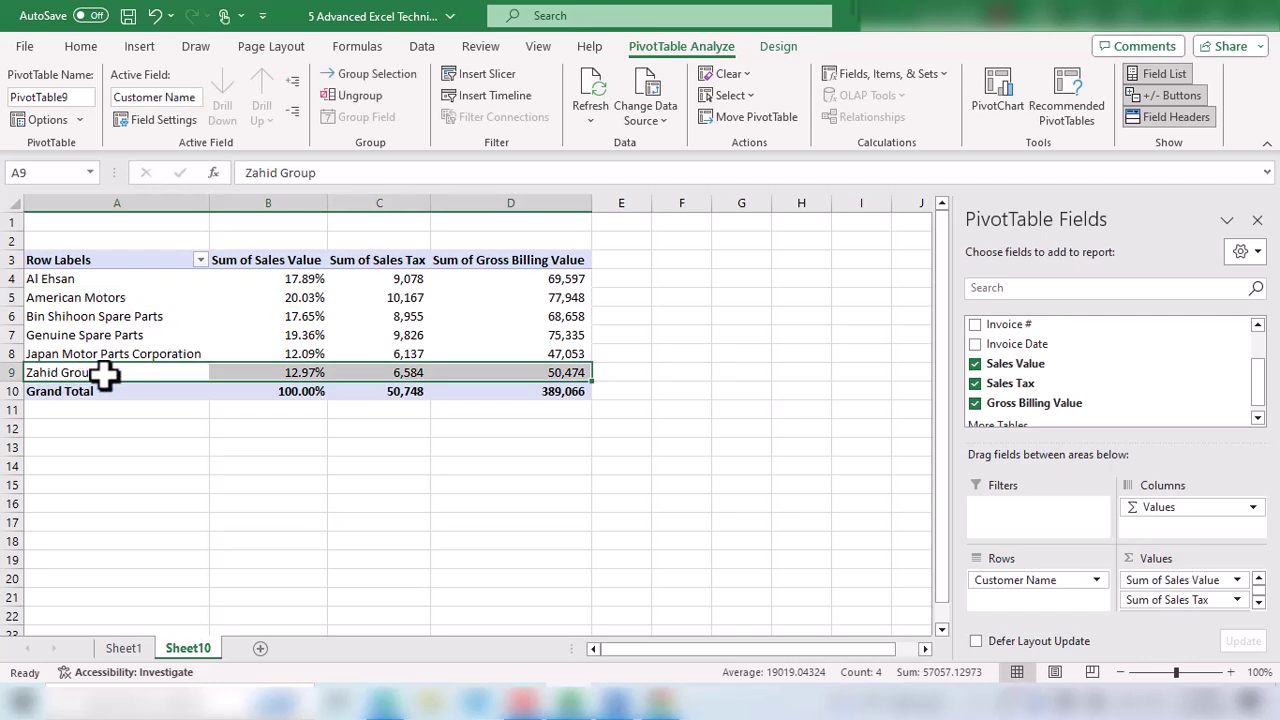
{"action": "left_click", "coordinate": [296, 376]}
{"action": "left_click_drag", "start_coordinate": [297, 300], "coordinate": [297, 366]}
{"action": "left_click", "coordinate": [303, 318]}
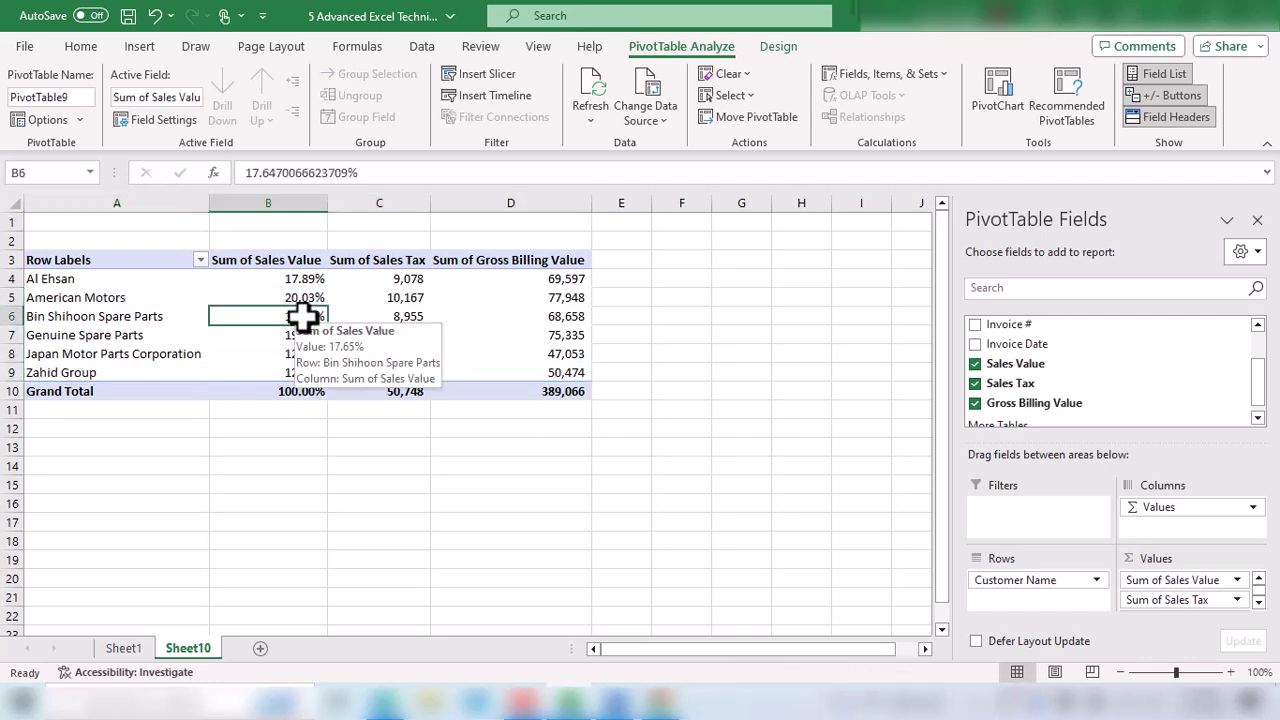
{"action": "mouse_move", "coordinate": [313, 367]}
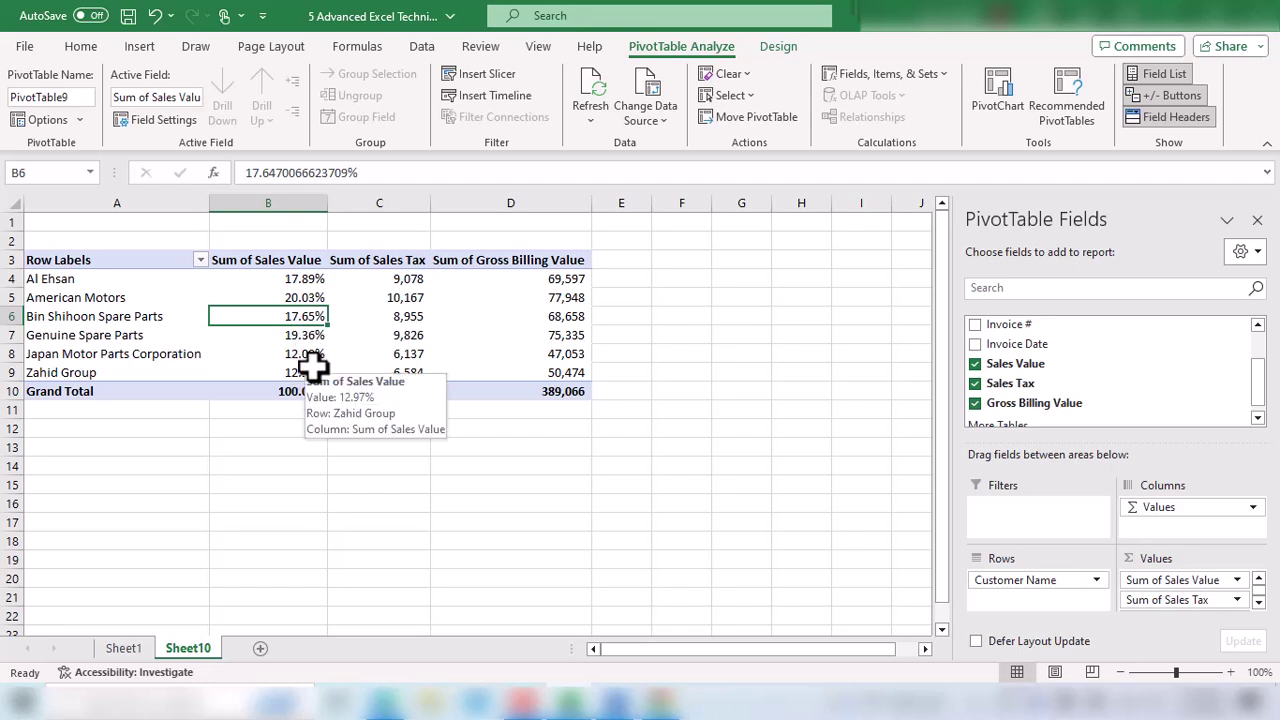
{"action": "mouse_move", "coordinate": [304, 345]}
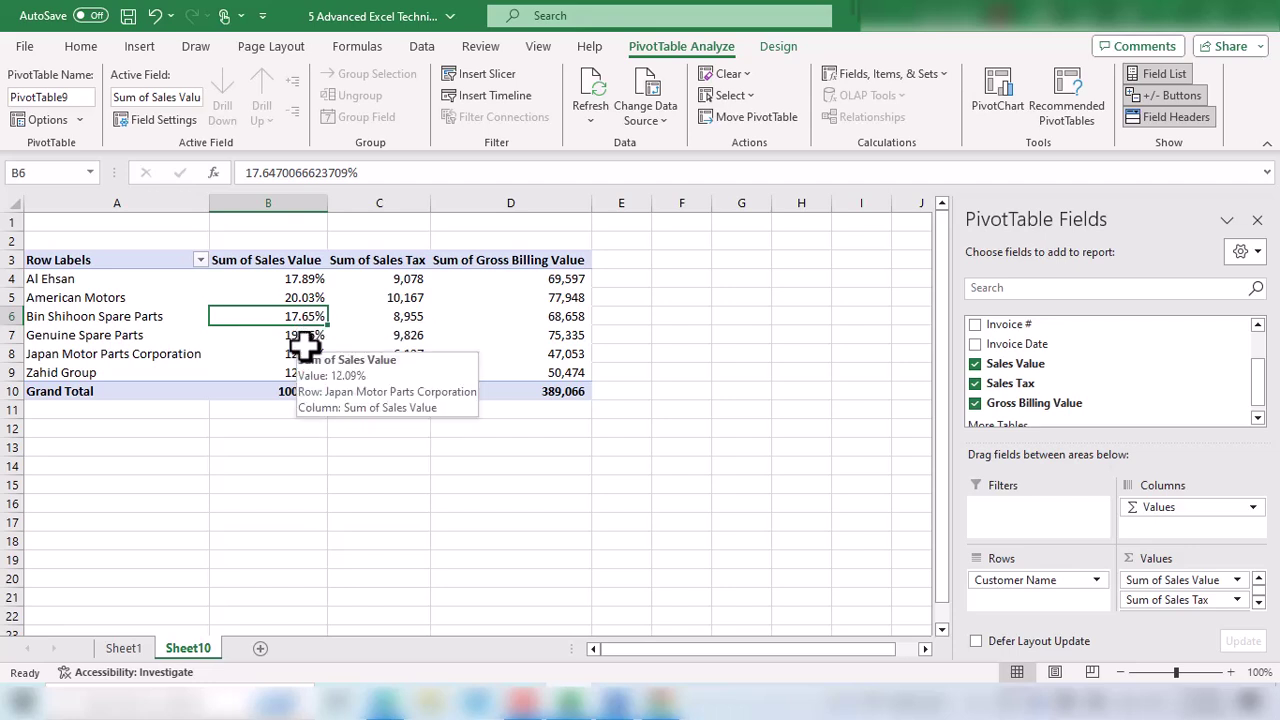
{"action": "left_click", "coordinate": [303, 283]}
{"action": "left_click_drag", "start_coordinate": [303, 283], "coordinate": [302, 372]}
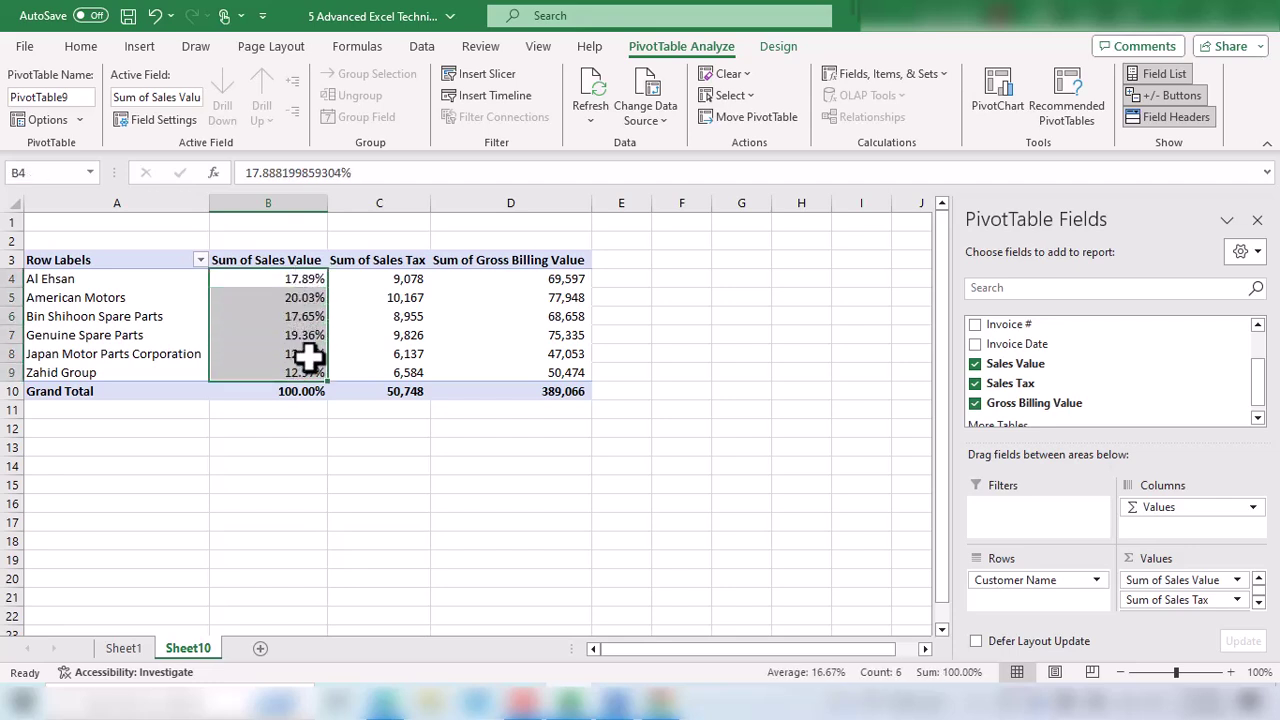
{"action": "left_click", "coordinate": [300, 318]}
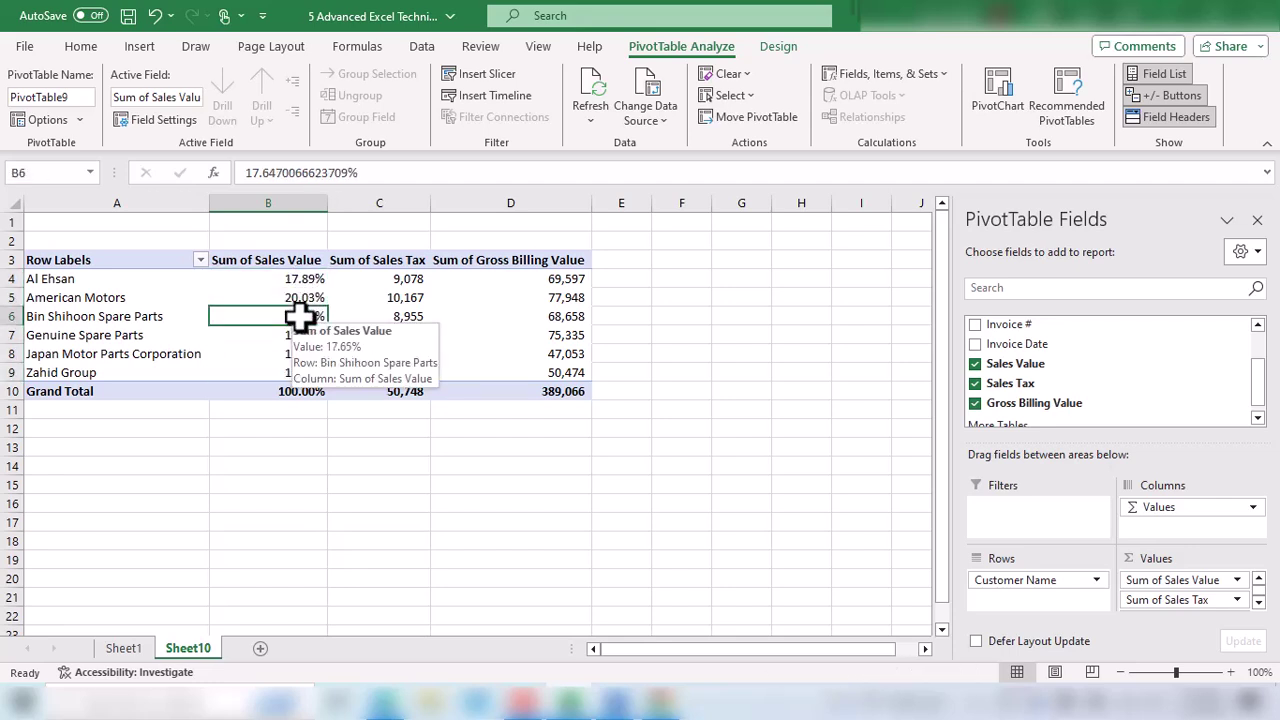
- Try showing Sum of Sales Value as % of Grand Total, and return the column to plain sales figures
{"action": "right_click", "coordinate": [300, 316]}
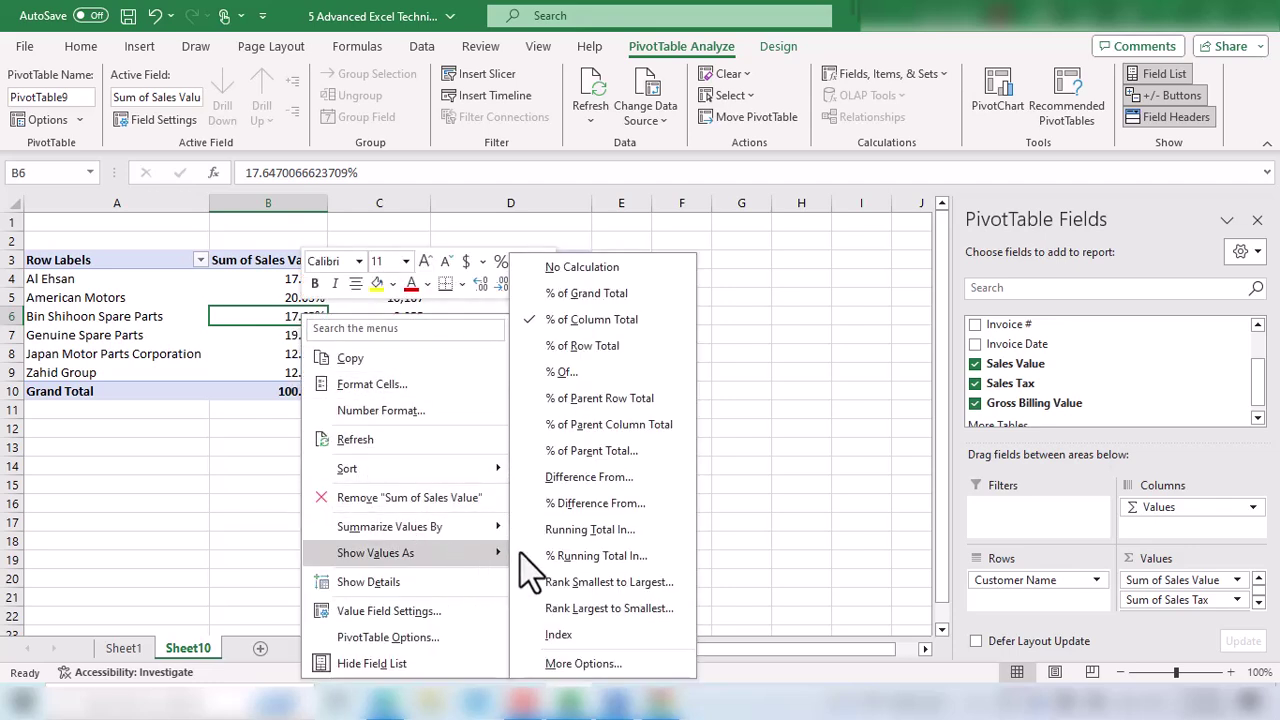
{"action": "left_click", "coordinate": [586, 292]}
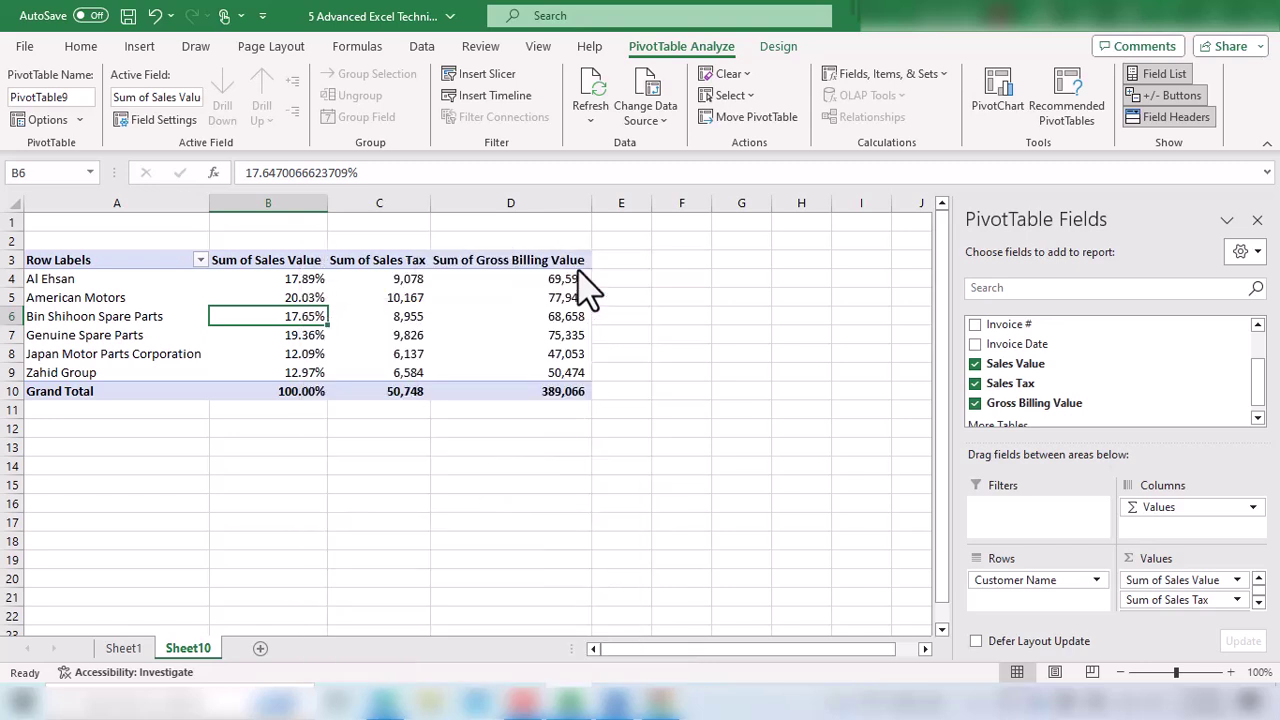
{"action": "left_click_drag", "start_coordinate": [303, 283], "coordinate": [303, 393]}
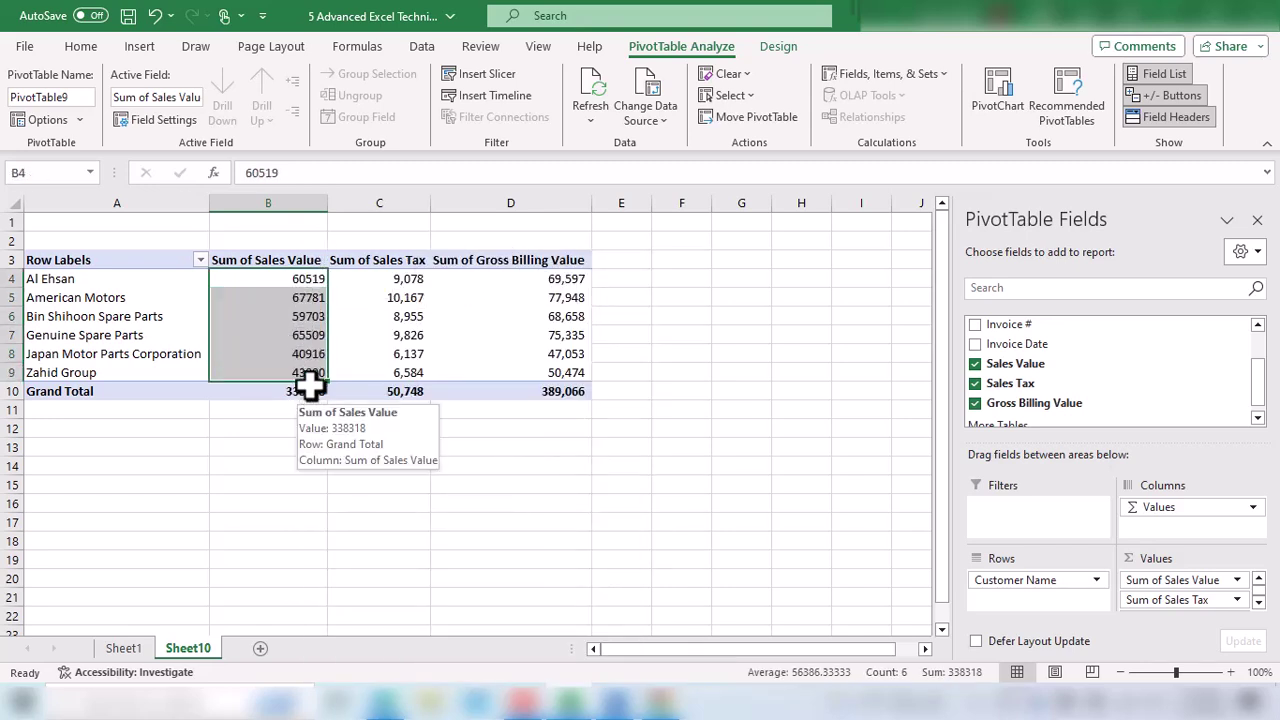
- Look over the plain Sum of Sales Value figures for the individual customers and their grand total
{"action": "left_click", "coordinate": [305, 317]}
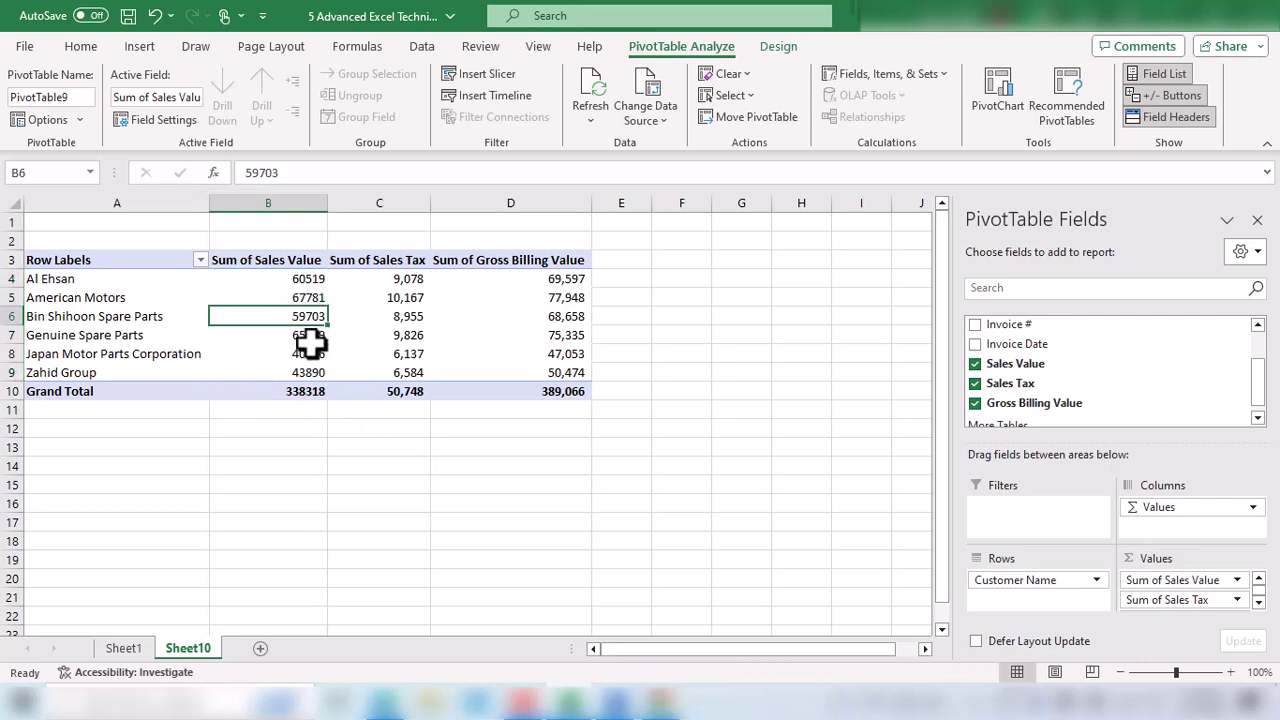
{"action": "mouse_move", "coordinate": [313, 347]}
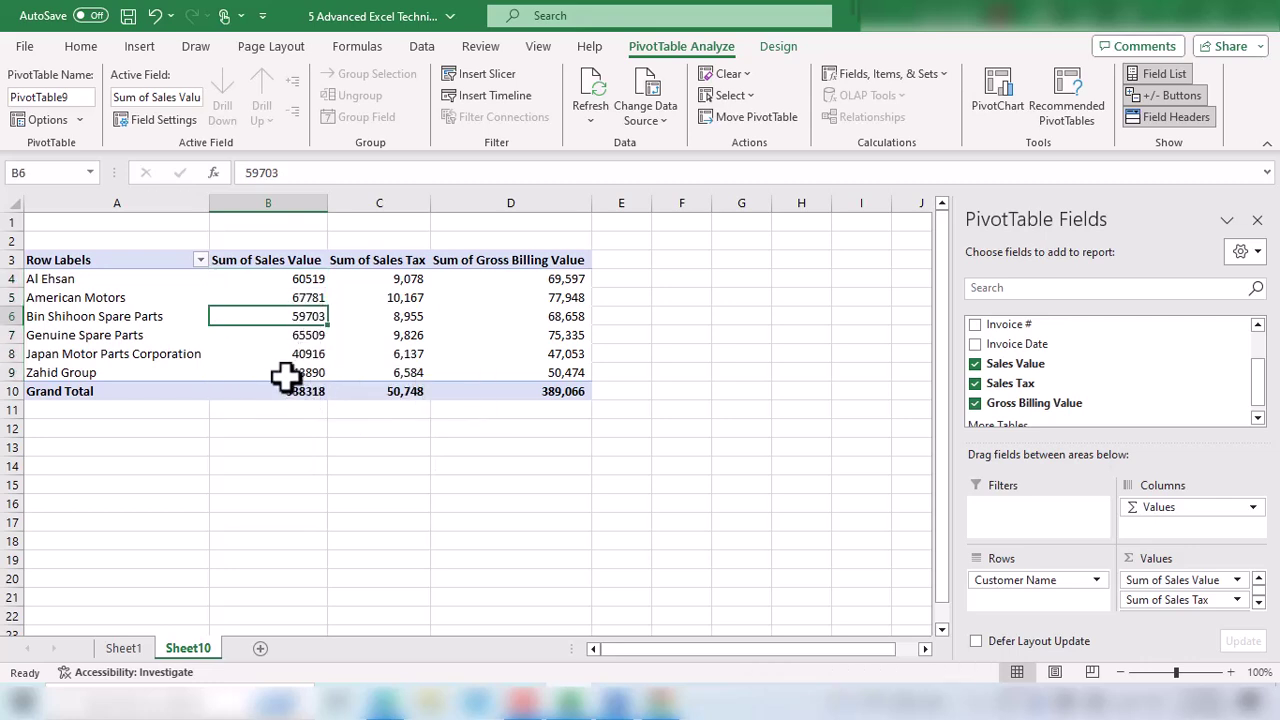
{"action": "mouse_move", "coordinate": [328, 395]}
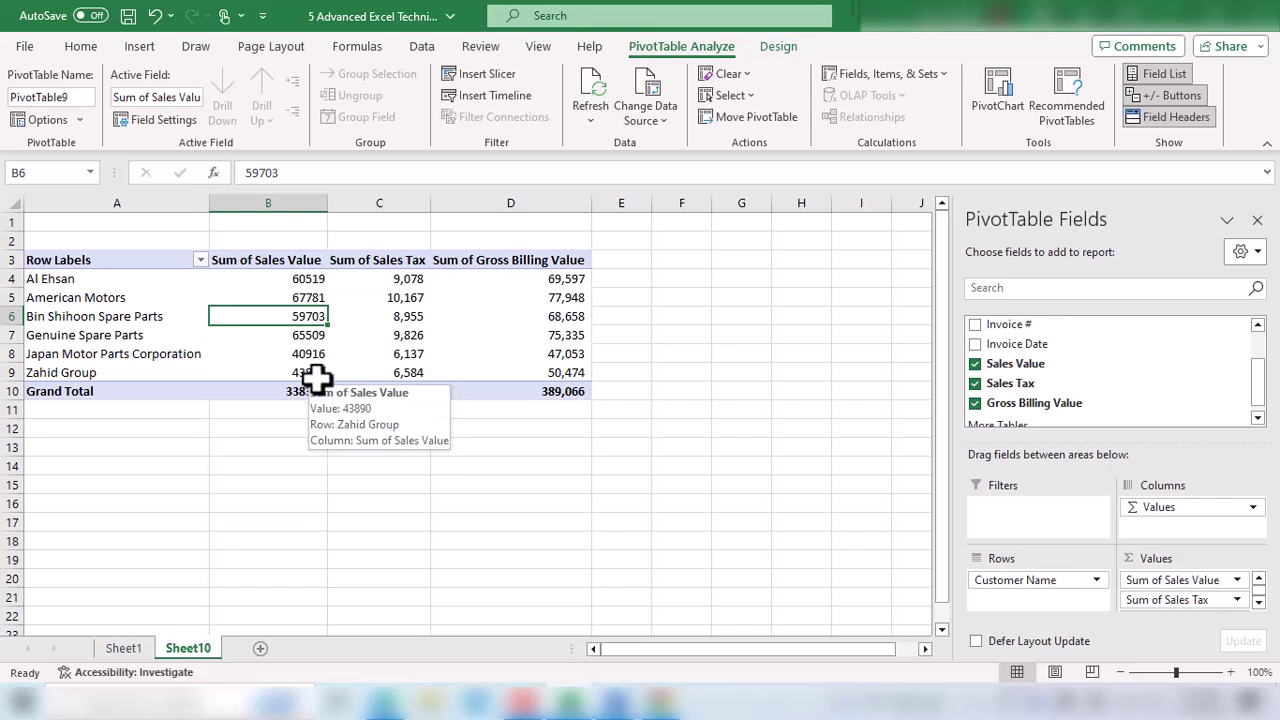
{"action": "left_click", "coordinate": [118, 316]}
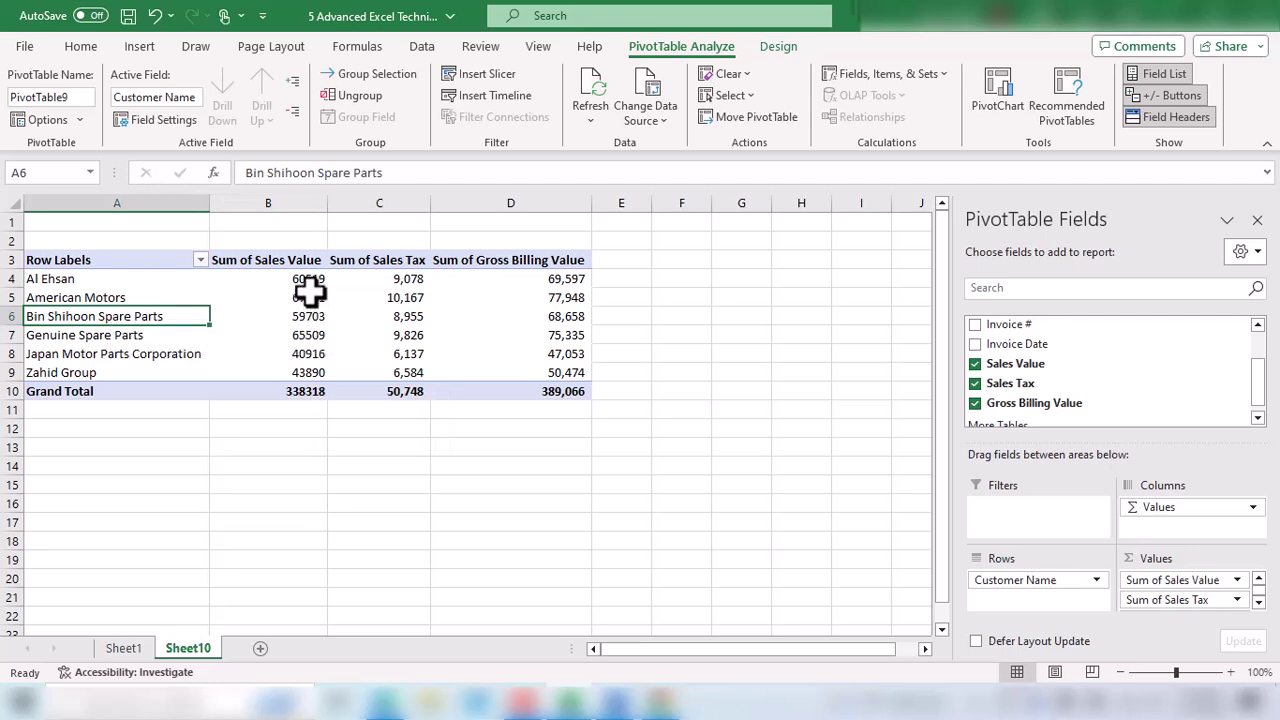
{"action": "left_click_drag", "start_coordinate": [305, 294], "coordinate": [300, 316]}
{"action": "left_click", "coordinate": [162, 300]}
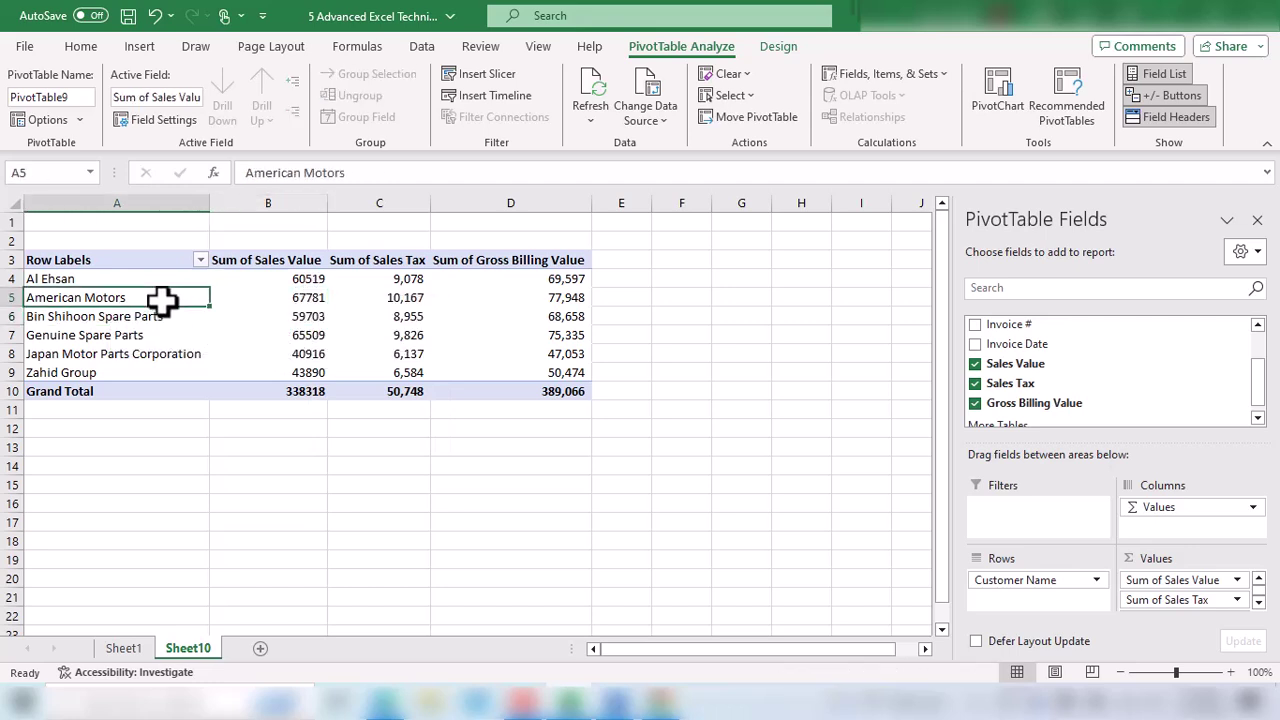
{"action": "left_click", "coordinate": [295, 280]}
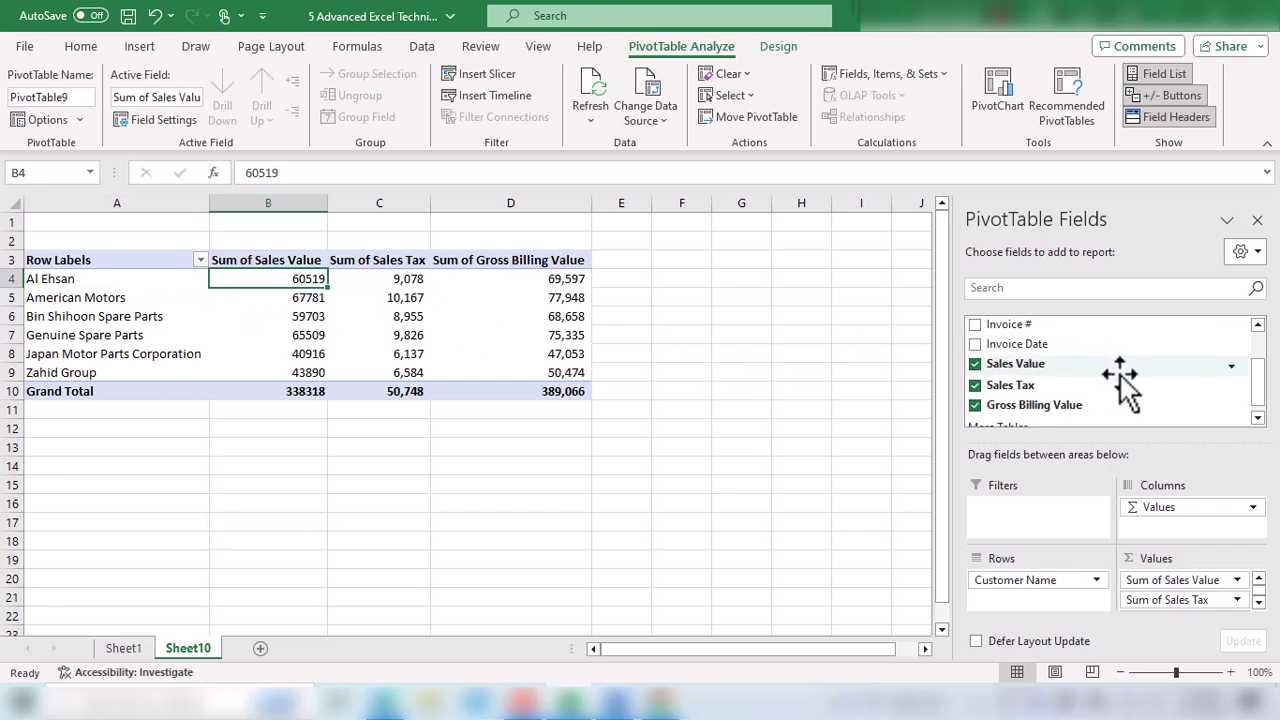
- Add Invoice Date to the PivotTable rows above Customer Name and review the year, quarter, month and date levels
{"action": "left_click_drag", "start_coordinate": [1045, 345], "coordinate": [1025, 580]}
{"action": "left_click", "coordinate": [138, 335]}
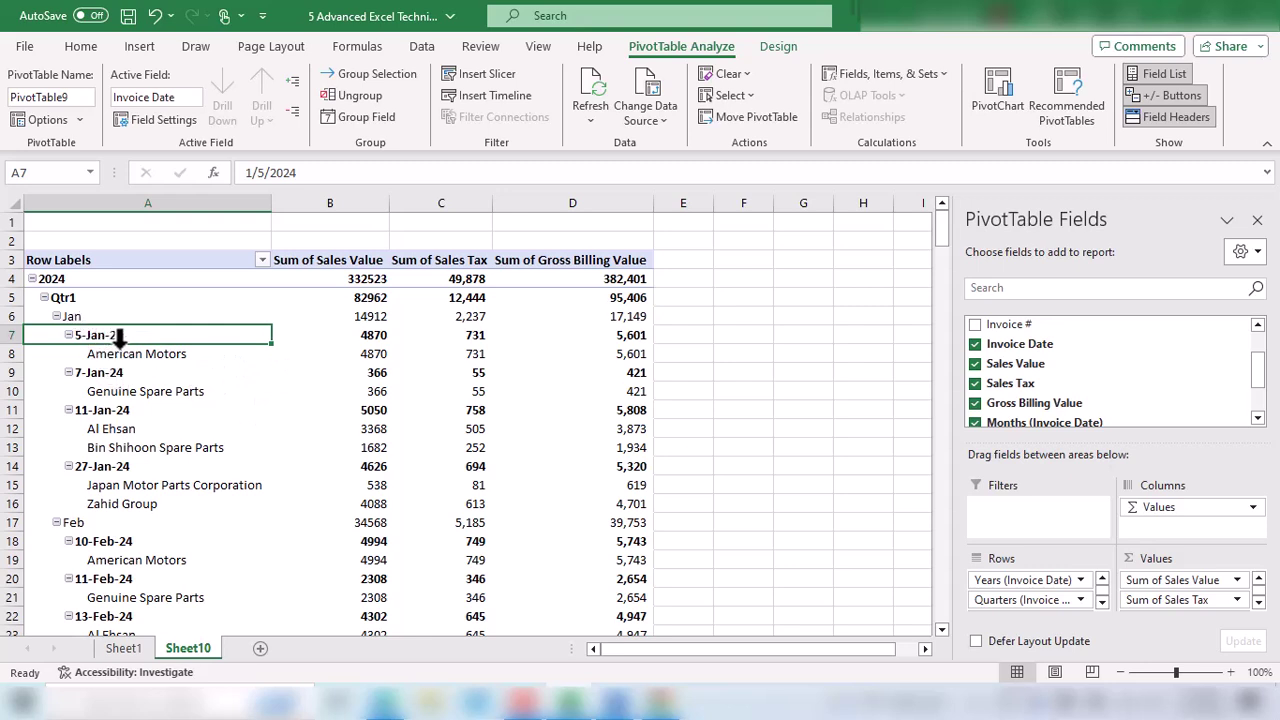
{"action": "left_click", "coordinate": [75, 279]}
{"action": "scroll", "coordinate": [120, 350], "scroll_direction": "down", "scroll_amount": 3}
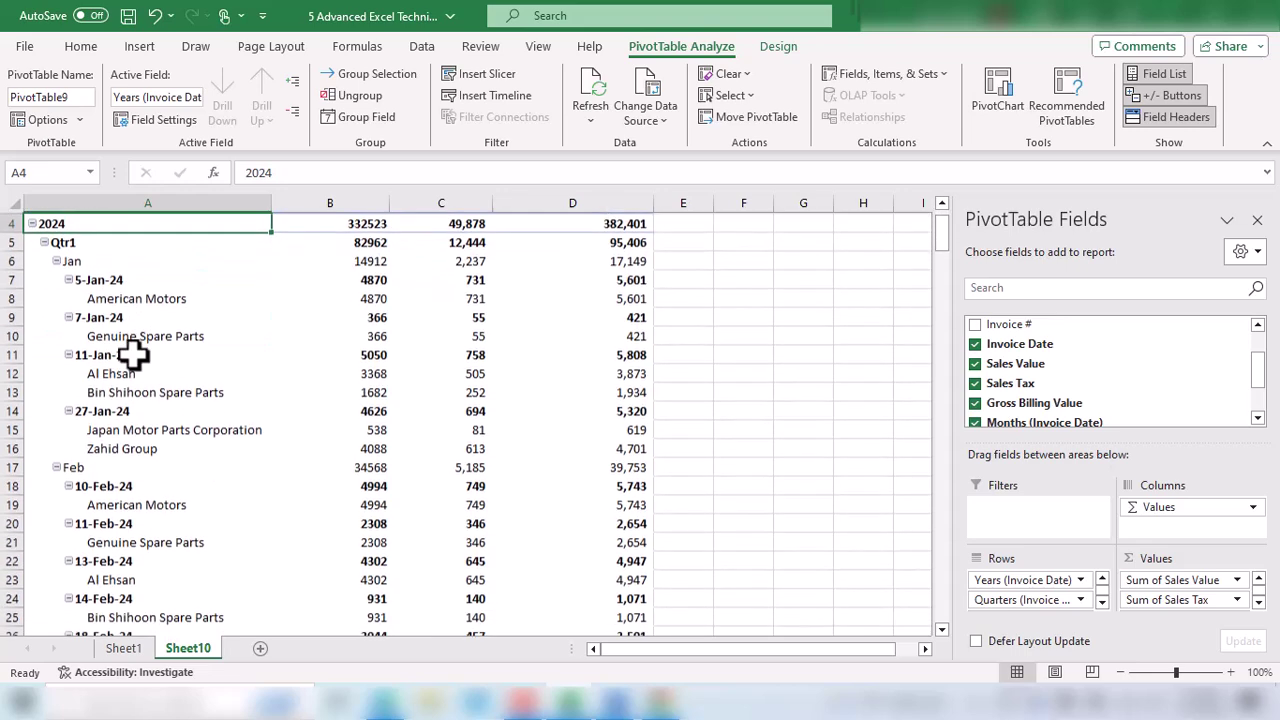
{"action": "left_click", "coordinate": [120, 372]}
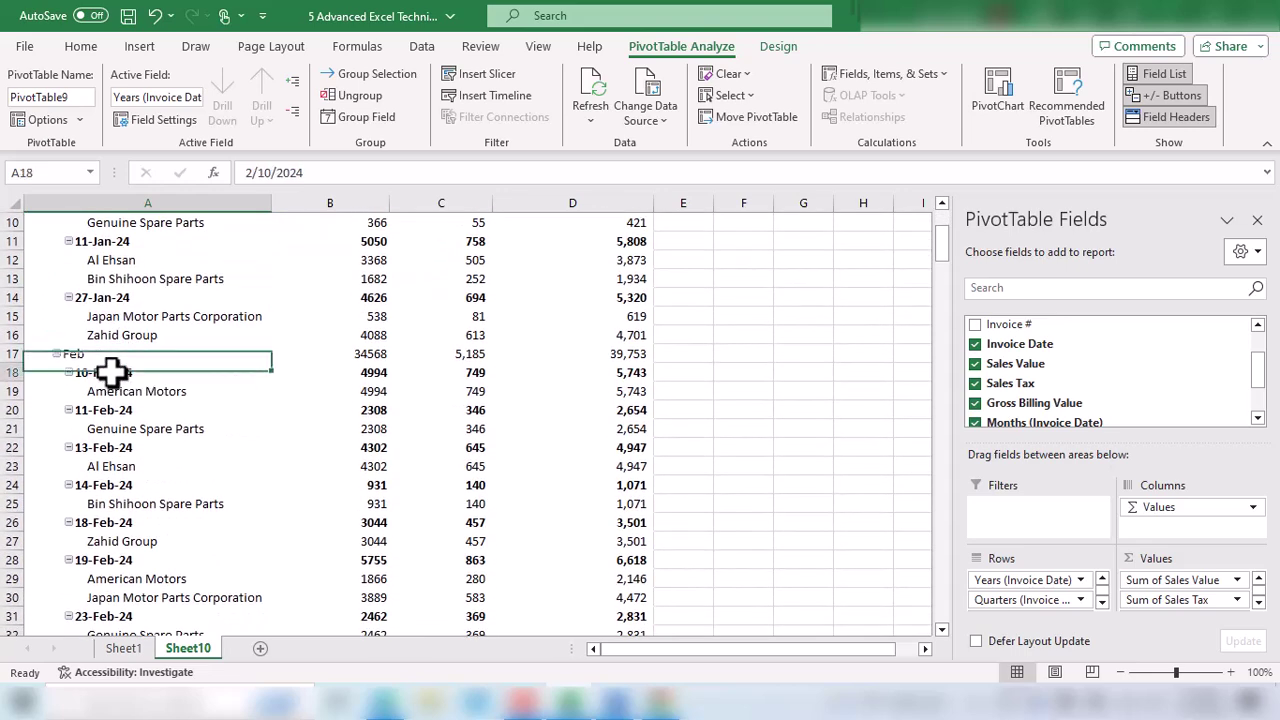
{"action": "scroll", "coordinate": [130, 390], "scroll_direction": "up", "scroll_amount": 3}
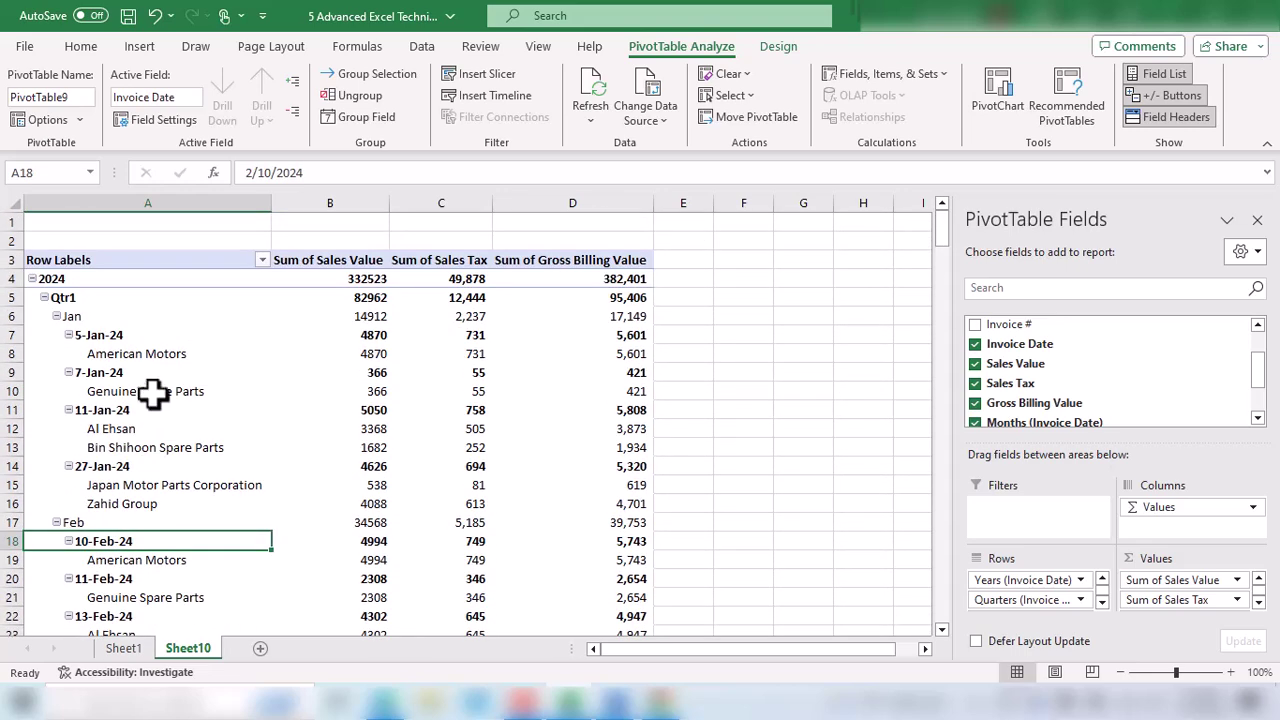
- Group the invoice dates by Months and Years only, leaving out Quarters
{"action": "right_click", "coordinate": [104, 336]}
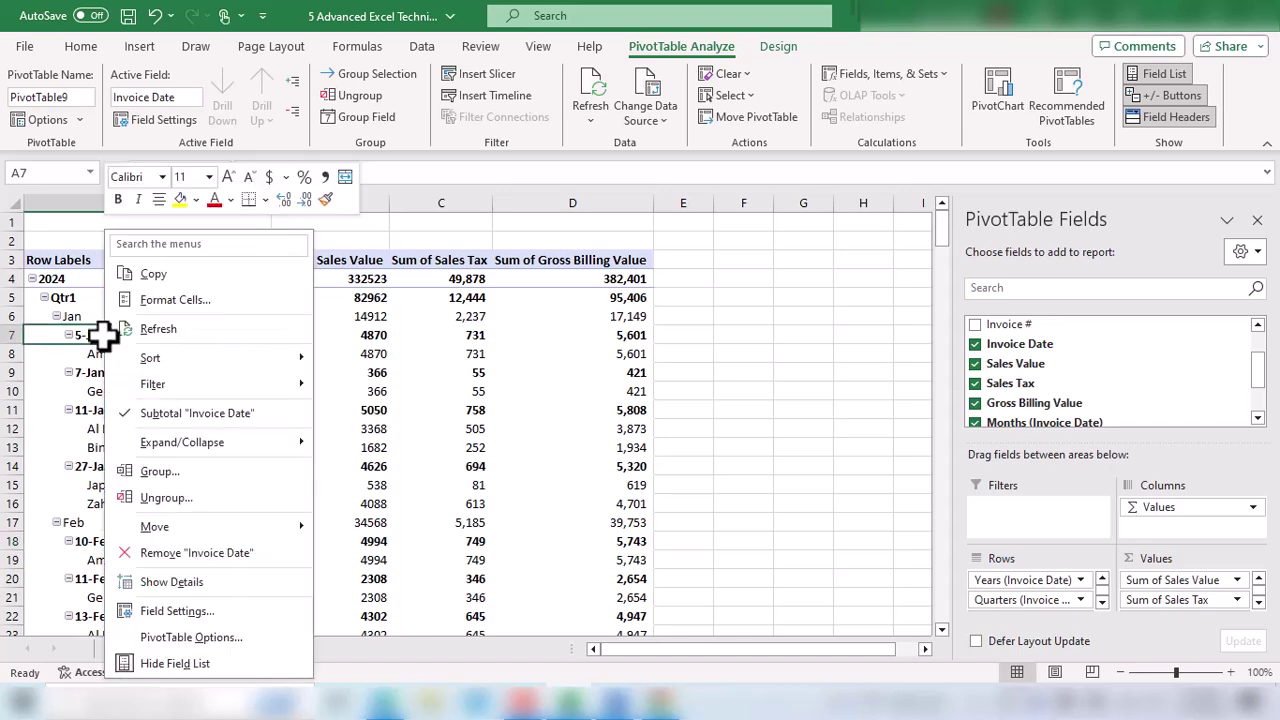
{"action": "left_click", "coordinate": [172, 472]}
{"action": "left_click_drag", "start_coordinate": [176, 330], "coordinate": [443, 243]}
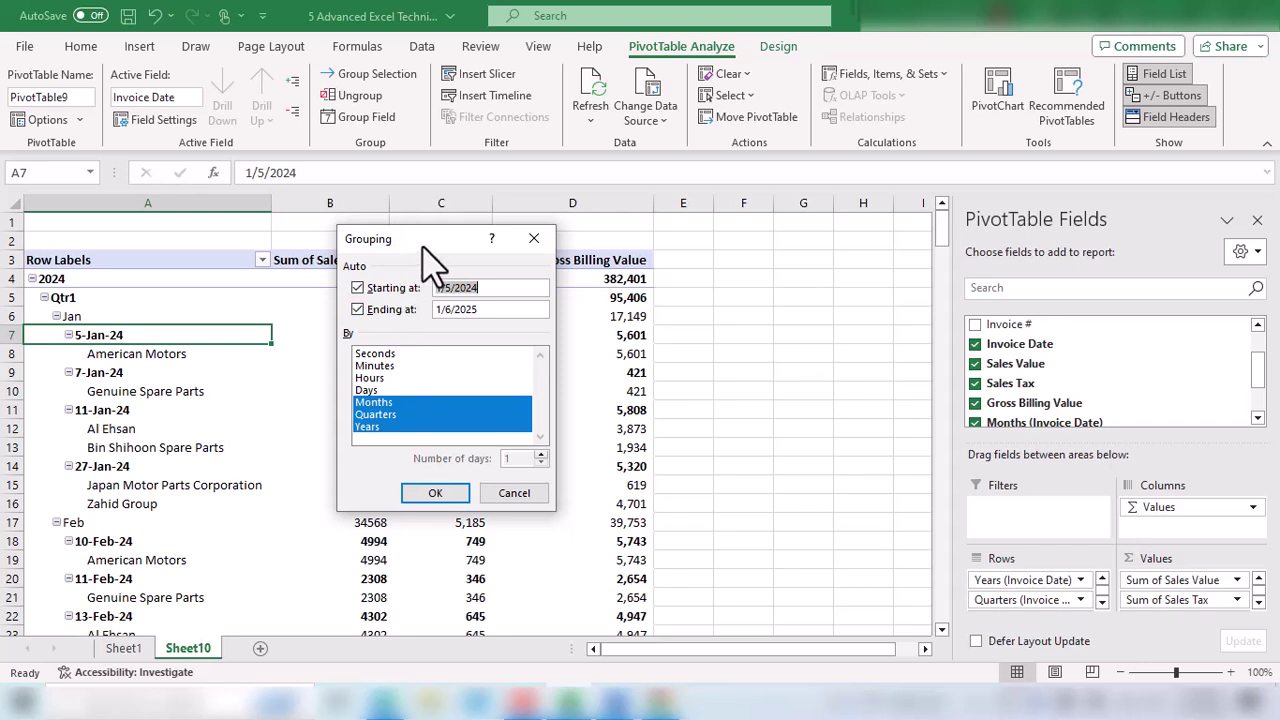
{"action": "left_click_drag", "start_coordinate": [420, 245], "coordinate": [551, 225]}
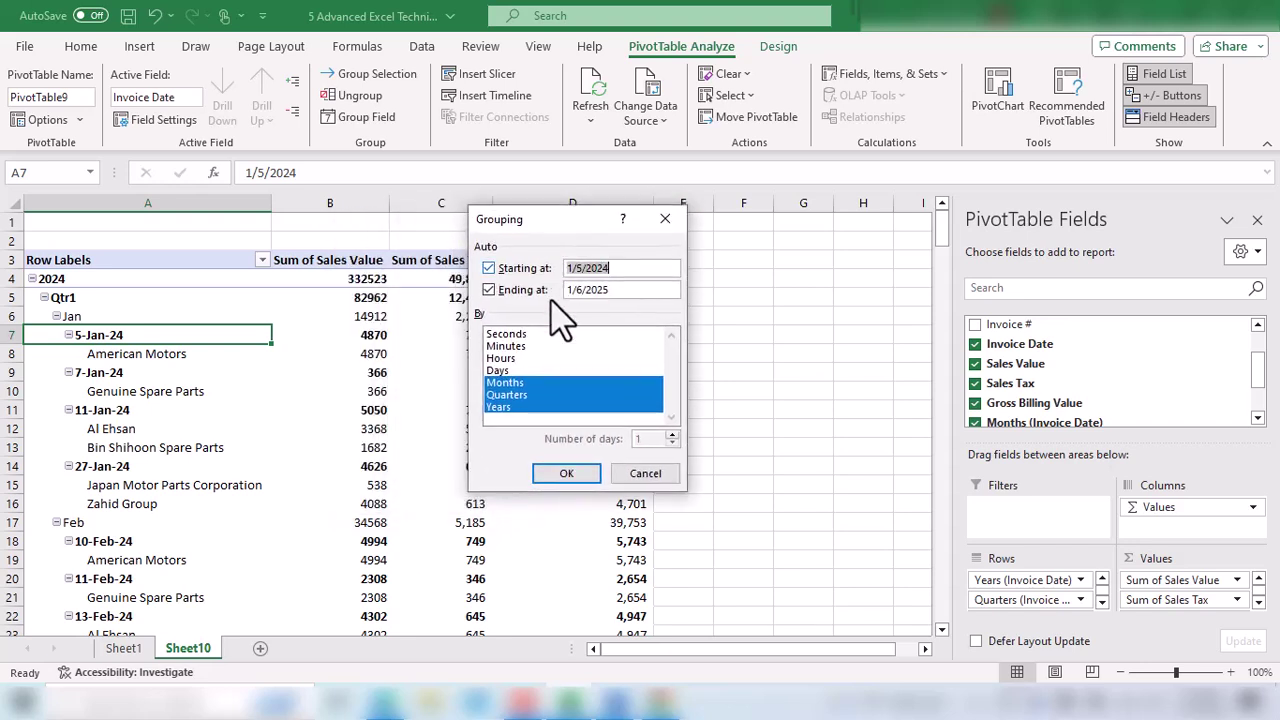
{"action": "left_click", "coordinate": [520, 395]}
{"action": "left_click", "coordinate": [530, 383]}
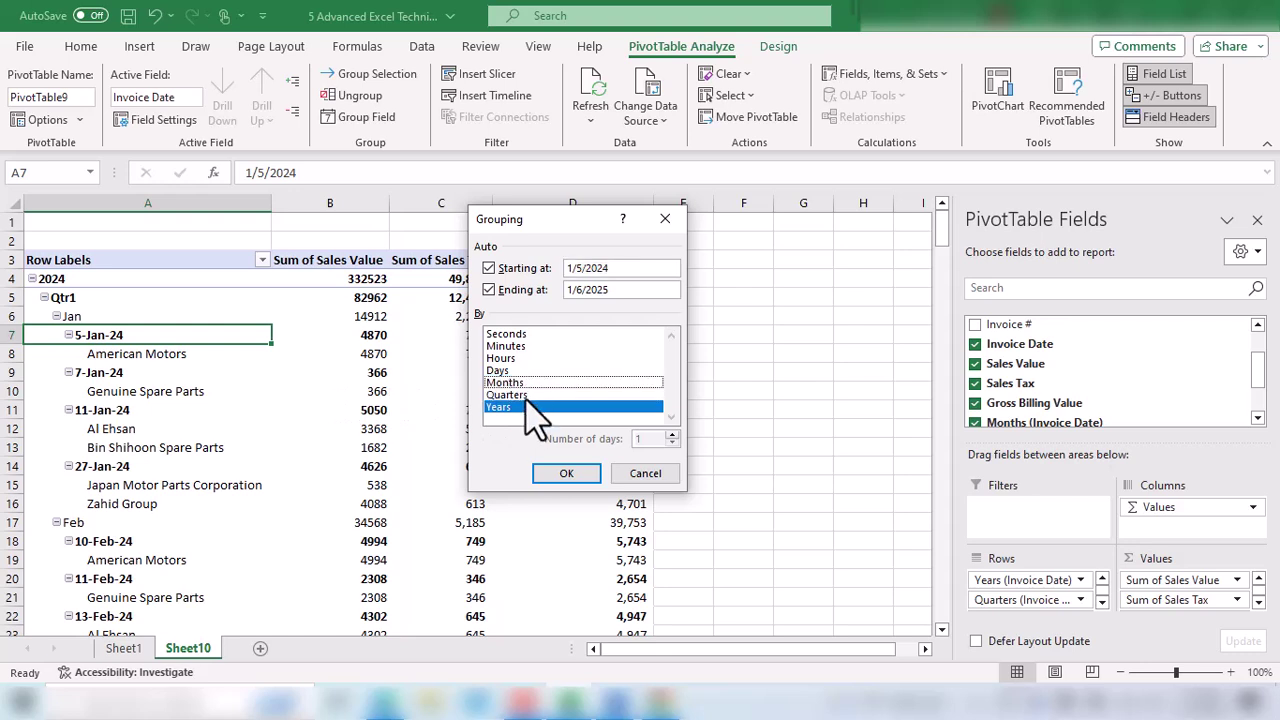
{"action": "left_click", "coordinate": [540, 407]}
{"action": "left_click", "coordinate": [540, 382]}
{"action": "left_click", "coordinate": [521, 407]}
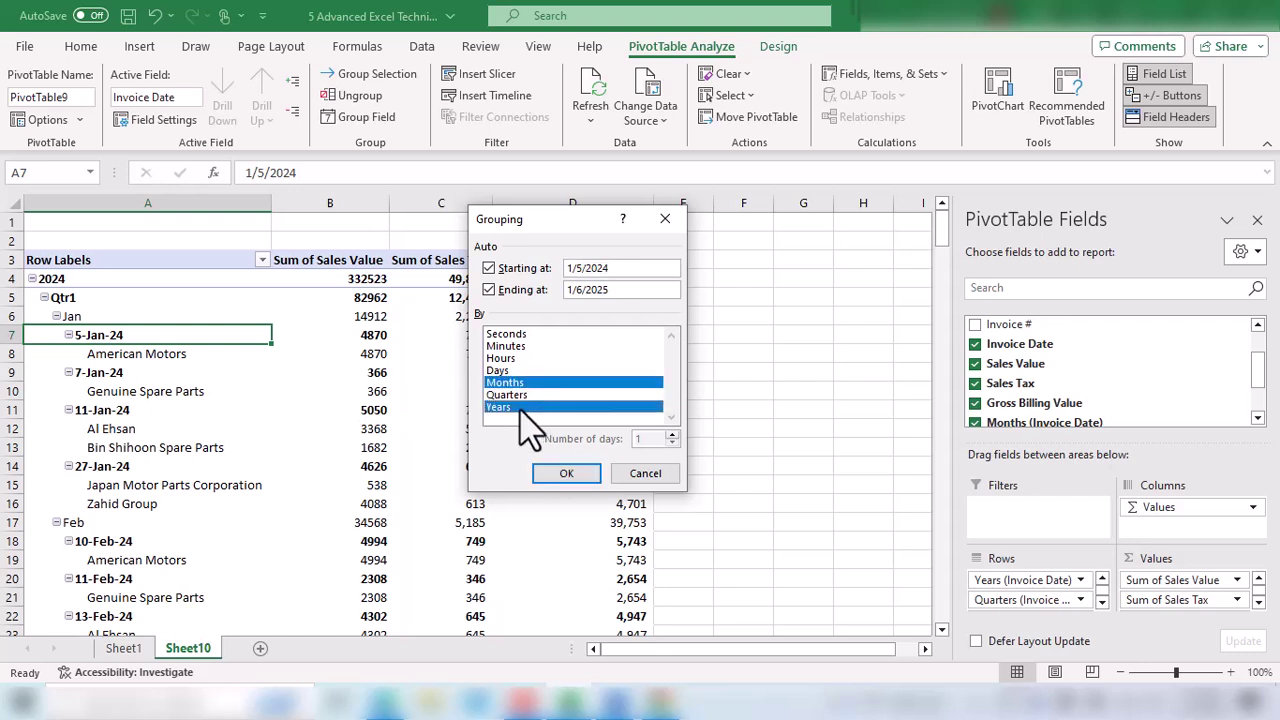
{"action": "left_click", "coordinate": [567, 474]}
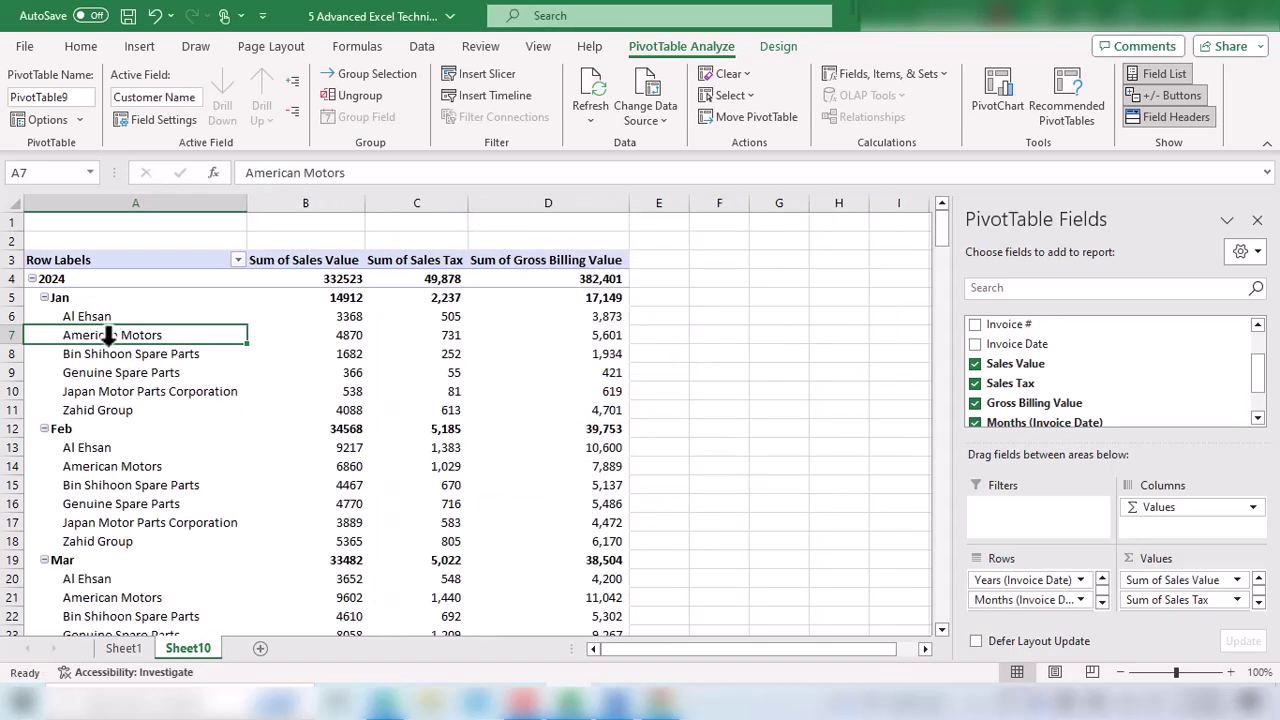
- Examine the January and 2024 totals for sales, tax and gross billing, the January customer breakdown, and the following months
{"action": "left_click", "coordinate": [62, 297]}
{"action": "left_click", "coordinate": [335, 300]}
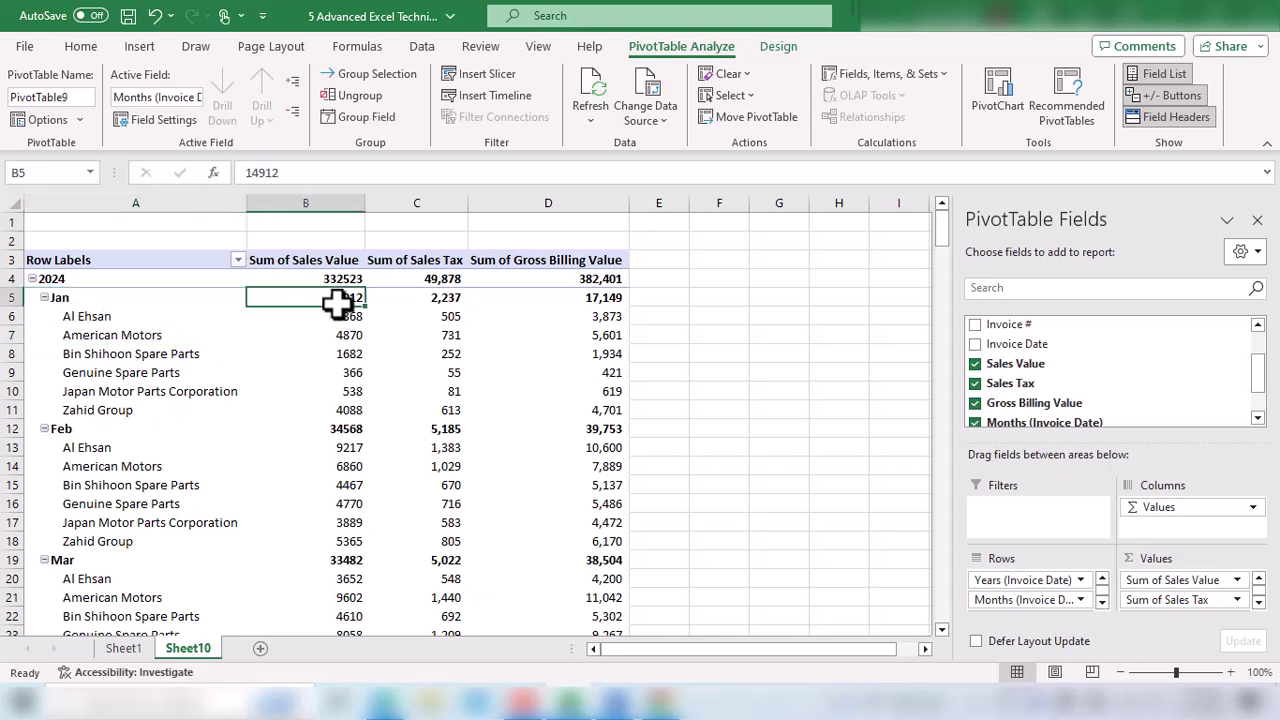
{"action": "left_click", "coordinate": [449, 300]}
{"action": "left_click", "coordinate": [589, 298]}
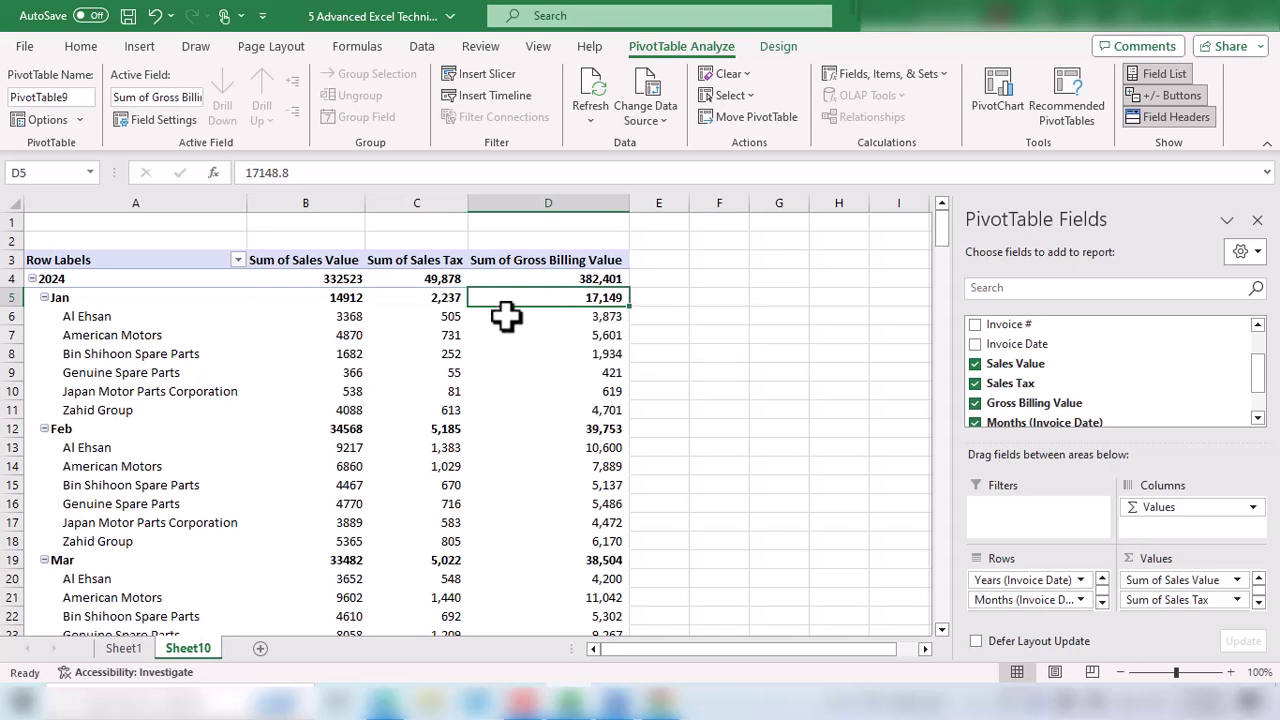
{"action": "left_click_drag", "start_coordinate": [108, 318], "coordinate": [322, 400]}
{"action": "left_click", "coordinate": [55, 279]}
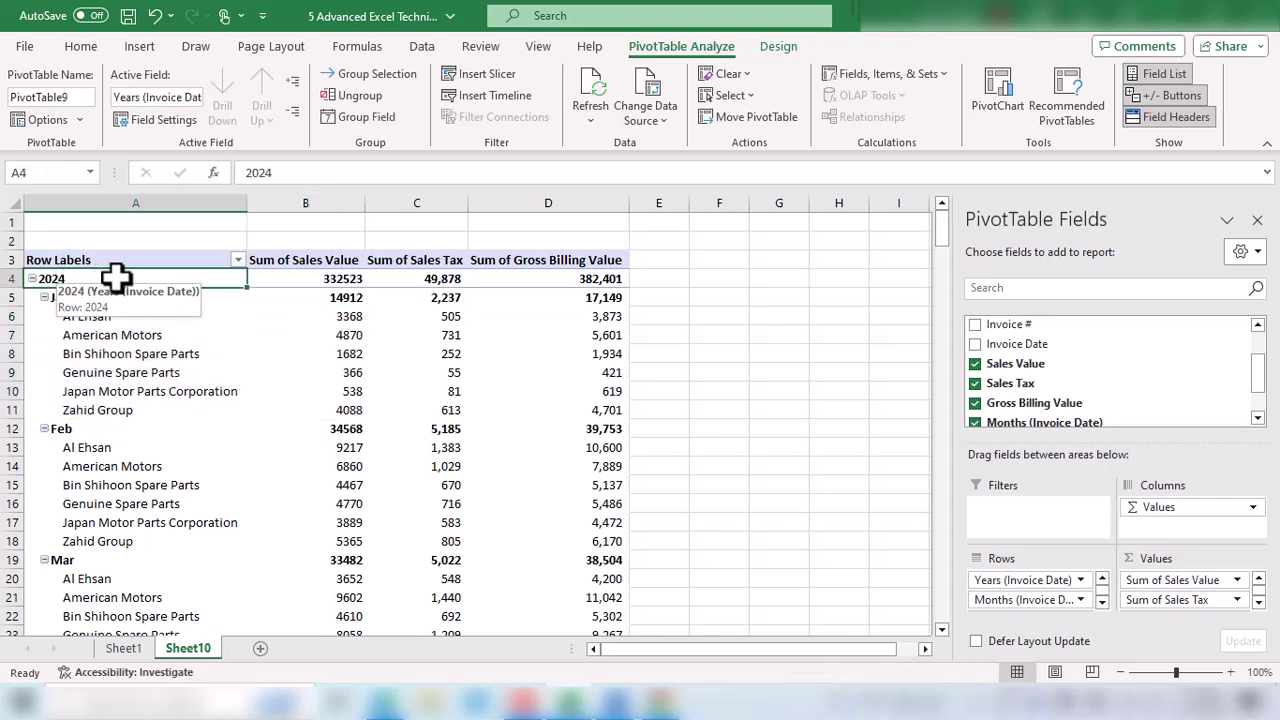
{"action": "left_click", "coordinate": [312, 283]}
{"action": "scroll", "coordinate": [312, 283], "scroll_direction": "down", "scroll_amount": 20}
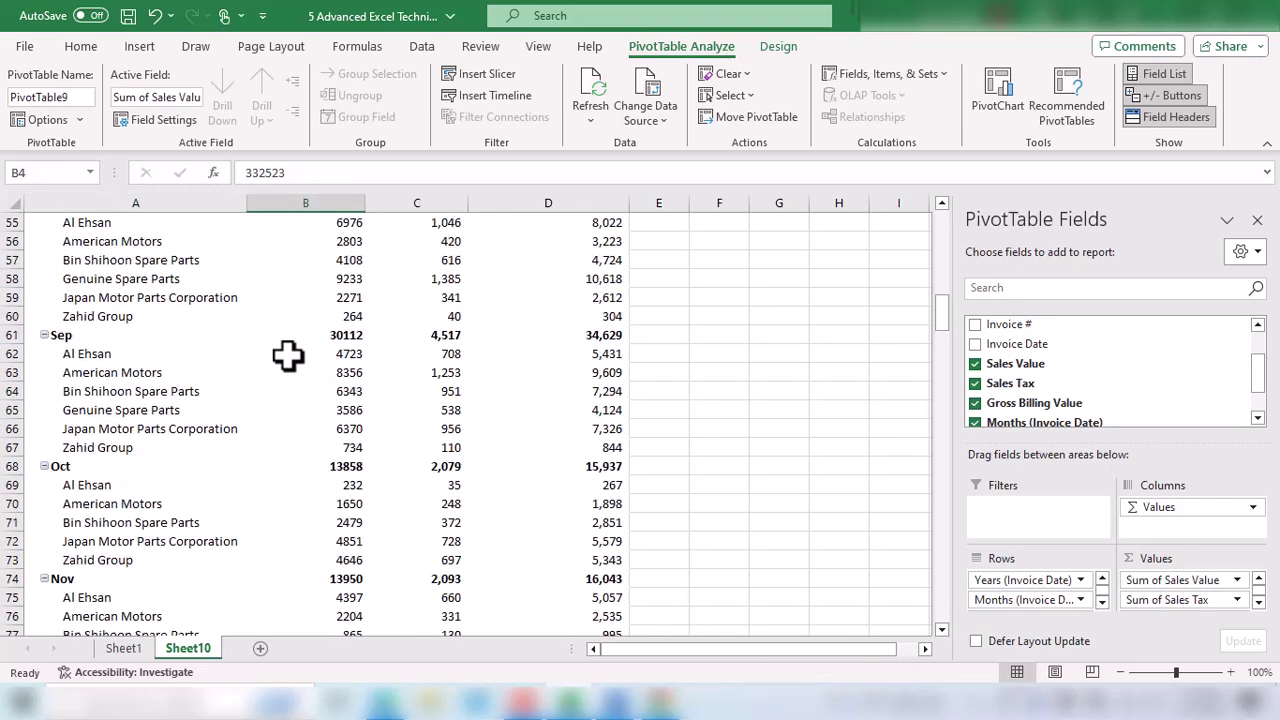
- Look over the remaining months' customer sales, tax and gross billing figures and return to the 2024 and January totals
{"action": "left_click", "coordinate": [350, 318]}
{"action": "scroll", "coordinate": [326, 372], "scroll_direction": "up", "scroll_amount": 6}
{"action": "scroll", "coordinate": [326, 372], "scroll_direction": "up", "scroll_amount": 20}
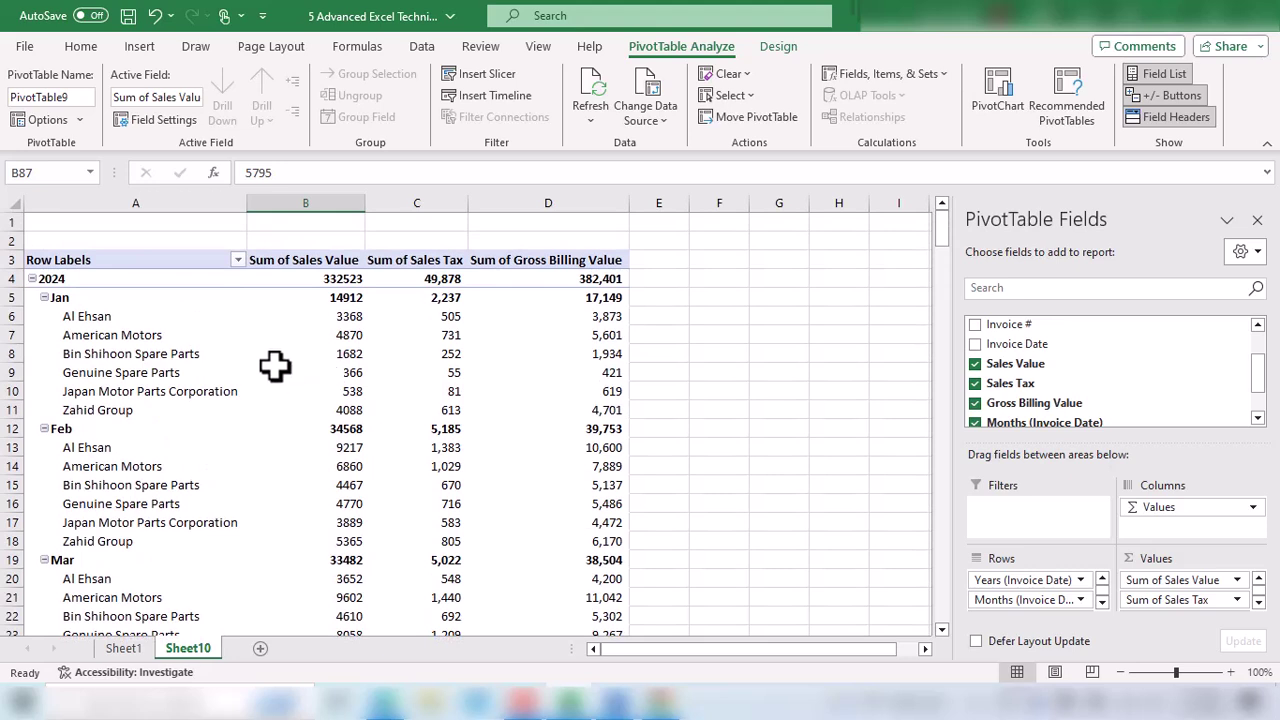
{"action": "mouse_move", "coordinate": [275, 366]}
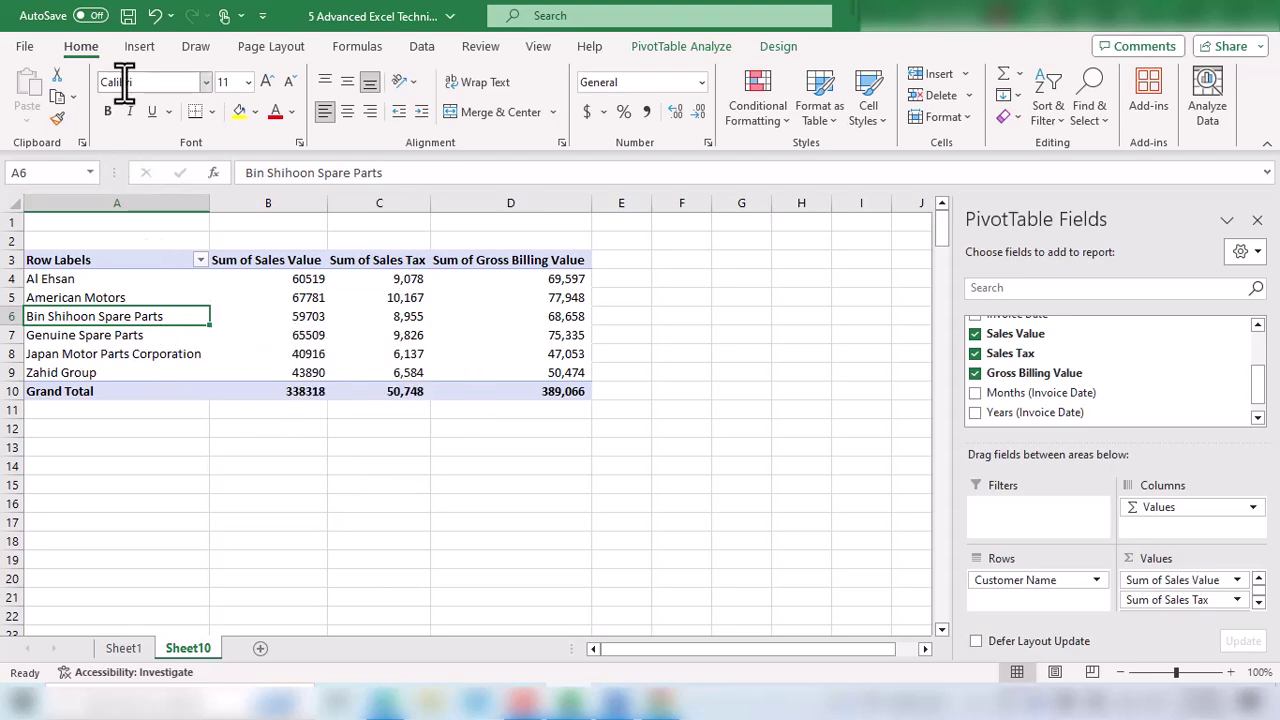
- Insert a slicer for the Item field and place it beside the customer PivotTable, clear of the Gross Billing Value column
{"action": "left_click", "coordinate": [142, 50]}
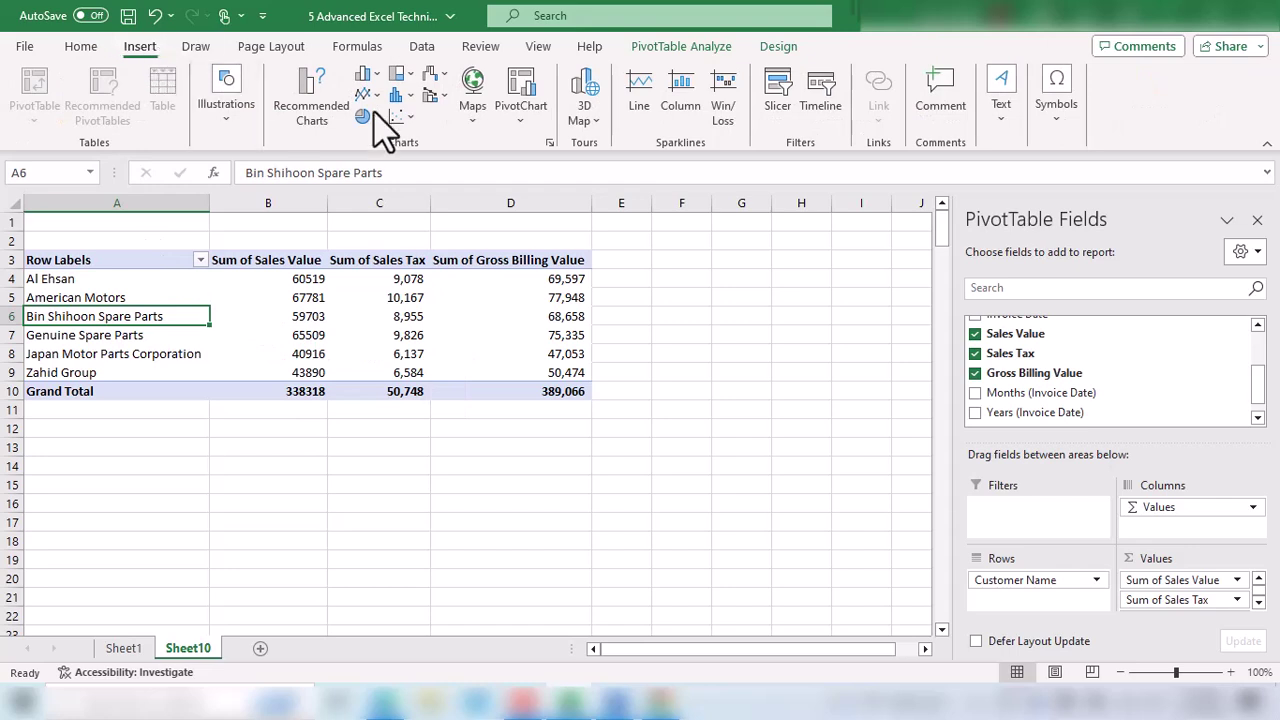
{"action": "left_click", "coordinate": [787, 103]}
{"action": "mouse_move", "coordinate": [685, 210]}
{"action": "left_mouse_down"}
{"action": "mouse_move", "coordinate": [624, 215]}
{"action": "mouse_move", "coordinate": [676, 211]}
{"action": "left_mouse_up"}
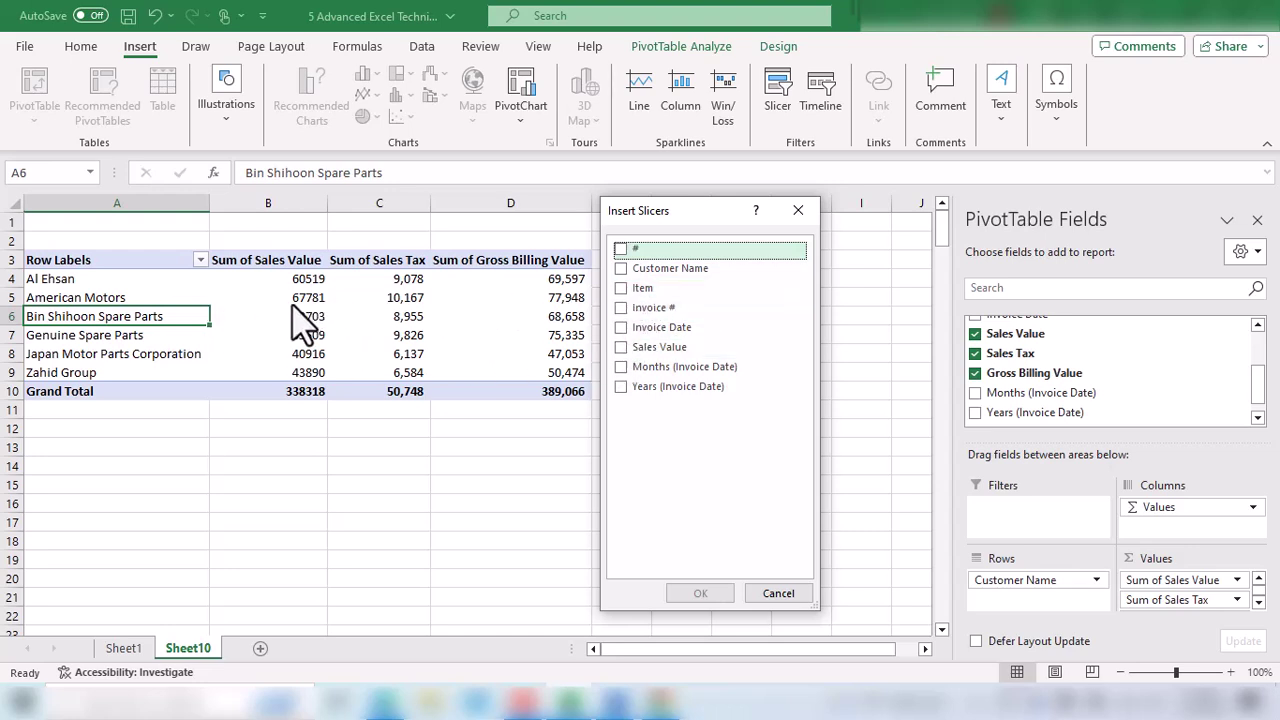
{"action": "left_click", "coordinate": [620, 289]}
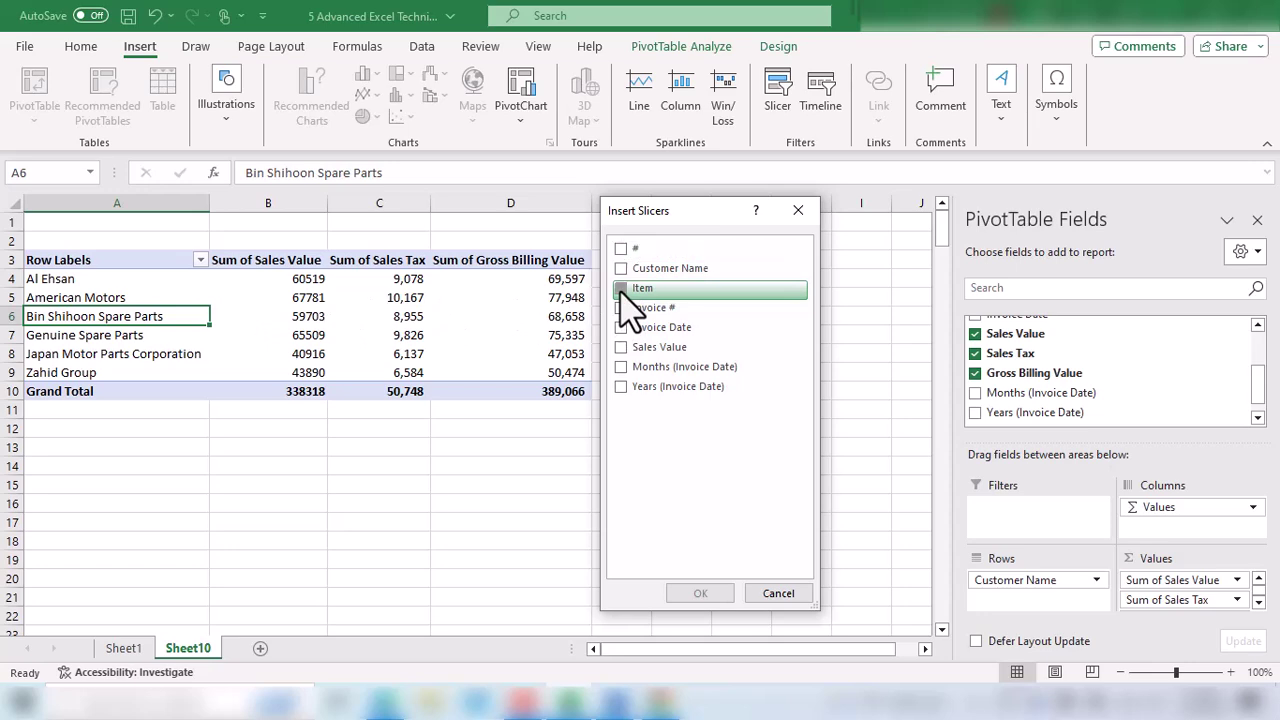
{"action": "left_click", "coordinate": [700, 593]}
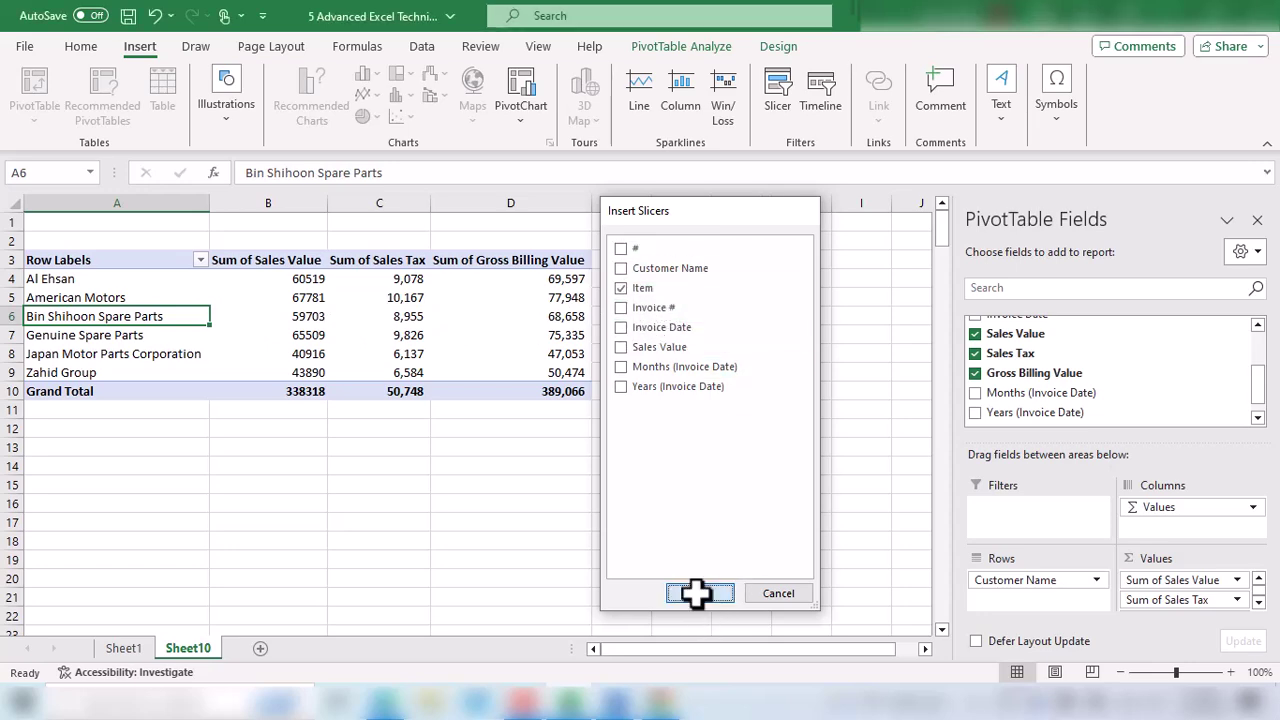
{"action": "left_click_drag", "start_coordinate": [461, 316], "coordinate": [660, 230]}
{"action": "mouse_move", "coordinate": [757, 268]}
{"action": "left_mouse_down"}
{"action": "mouse_move", "coordinate": [766, 386]}
{"action": "mouse_move", "coordinate": [752, 254]}
{"action": "left_mouse_up"}
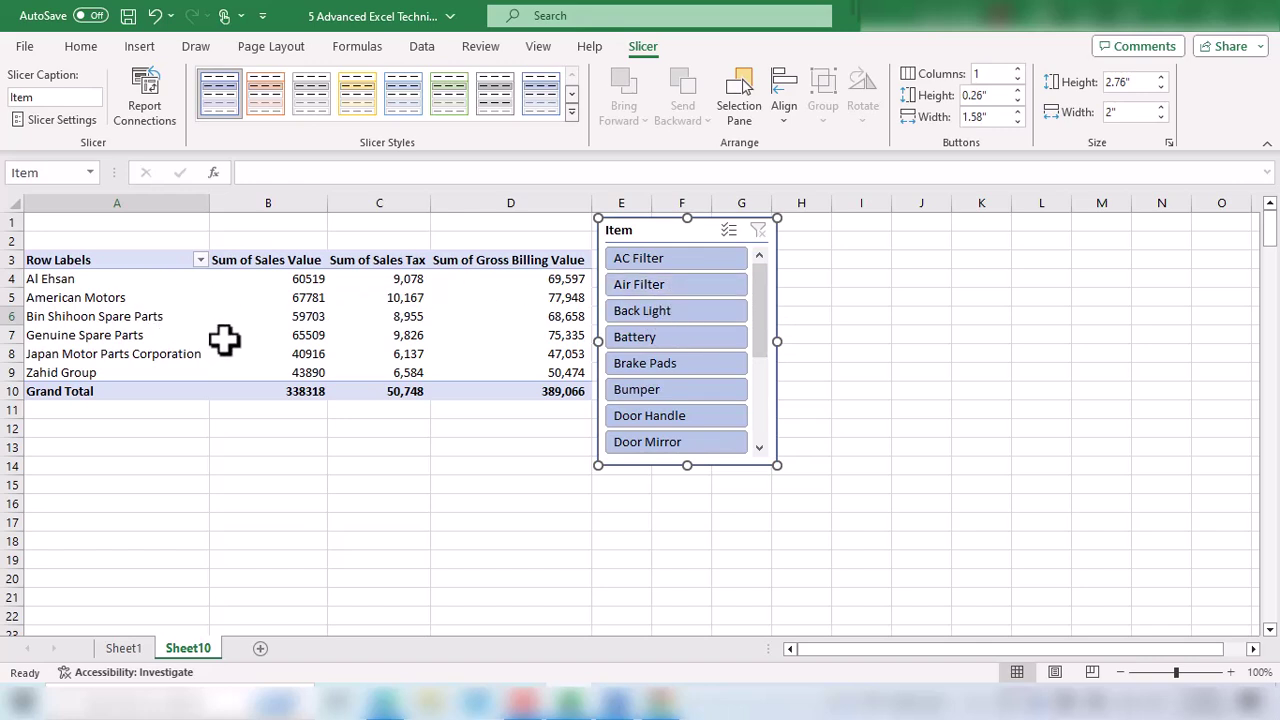
- Filter the PivotTable by AC Filter alone and switch it to Back Light alone, keeping the Item slicer clear of the table
{"action": "left_click", "coordinate": [684, 262]}
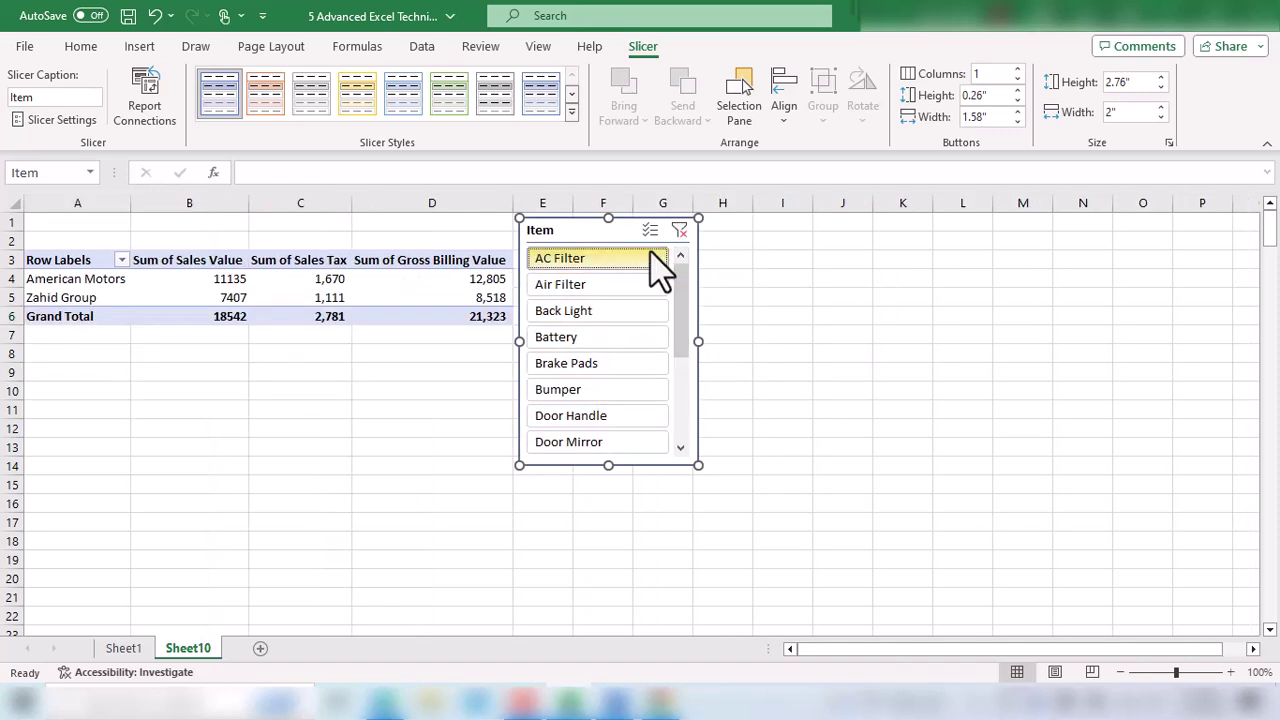
{"action": "left_click_drag", "start_coordinate": [617, 229], "coordinate": [645, 238]}
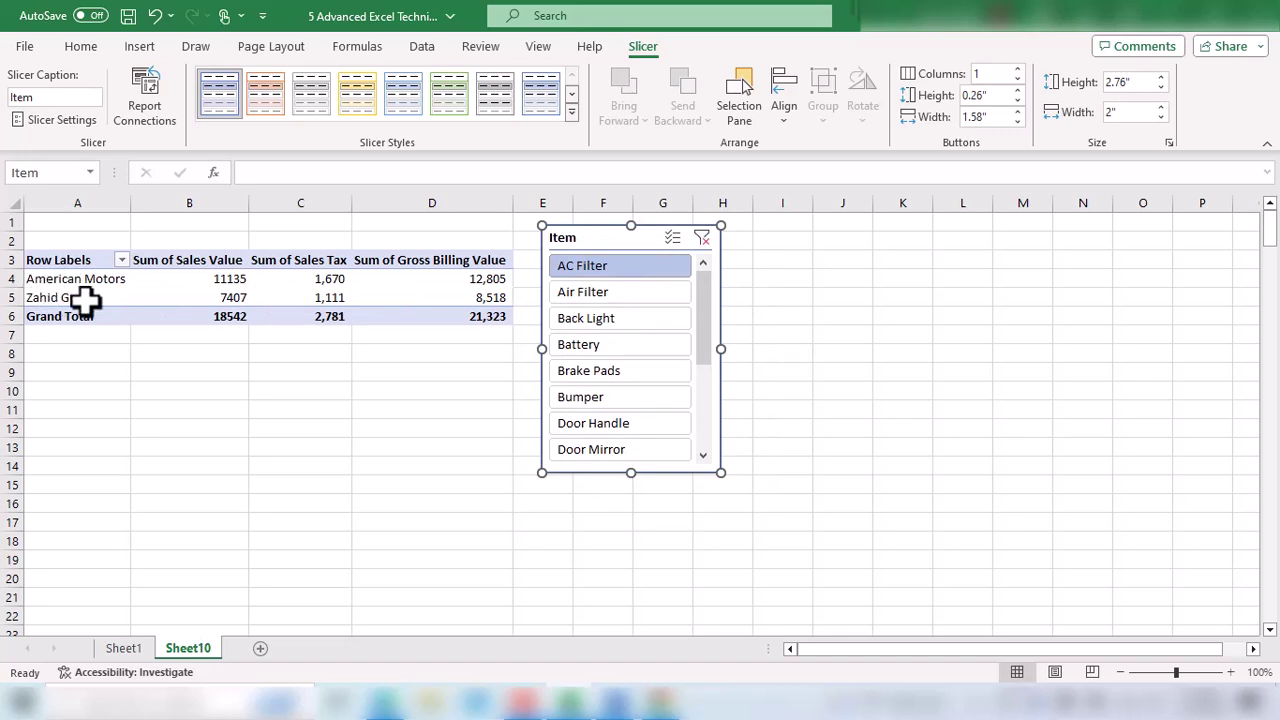
{"action": "left_click", "coordinate": [646, 322]}
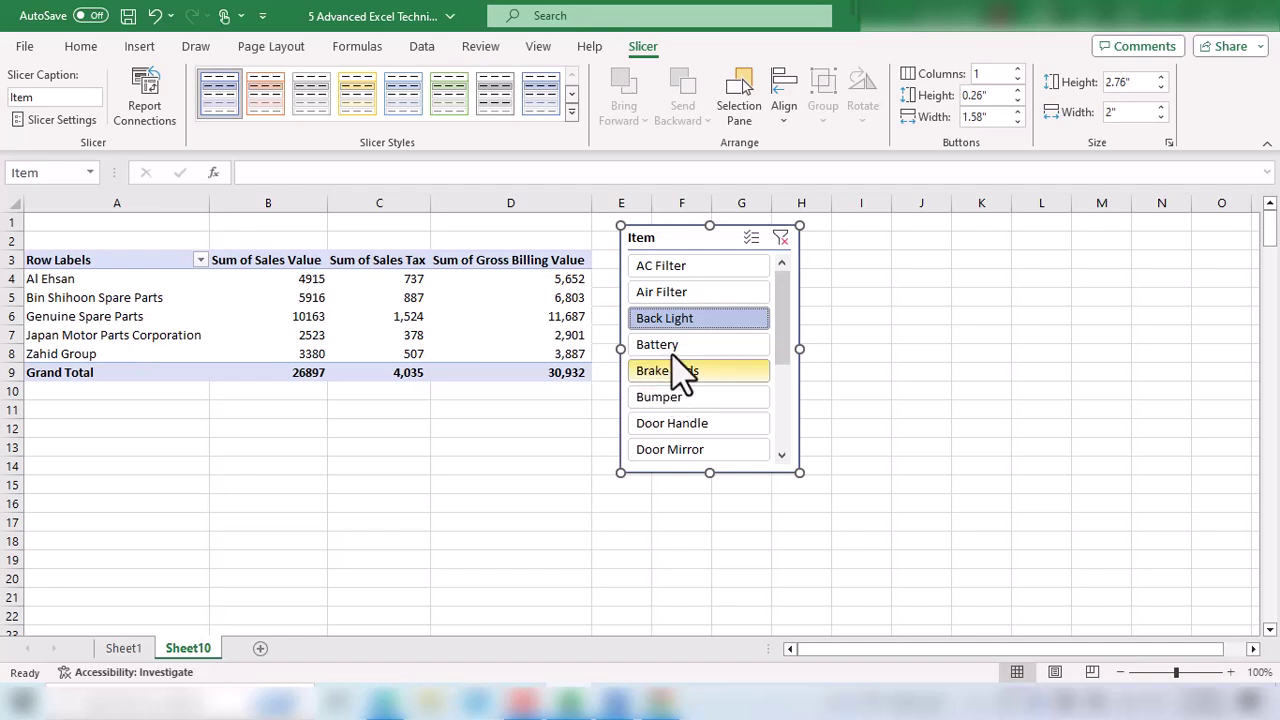
- Turn on multi-selection in the Item slicer and add Battery, Brake Pads, Bumper and Door Handle to the Back Light filter
{"action": "left_click", "coordinate": [752, 238]}
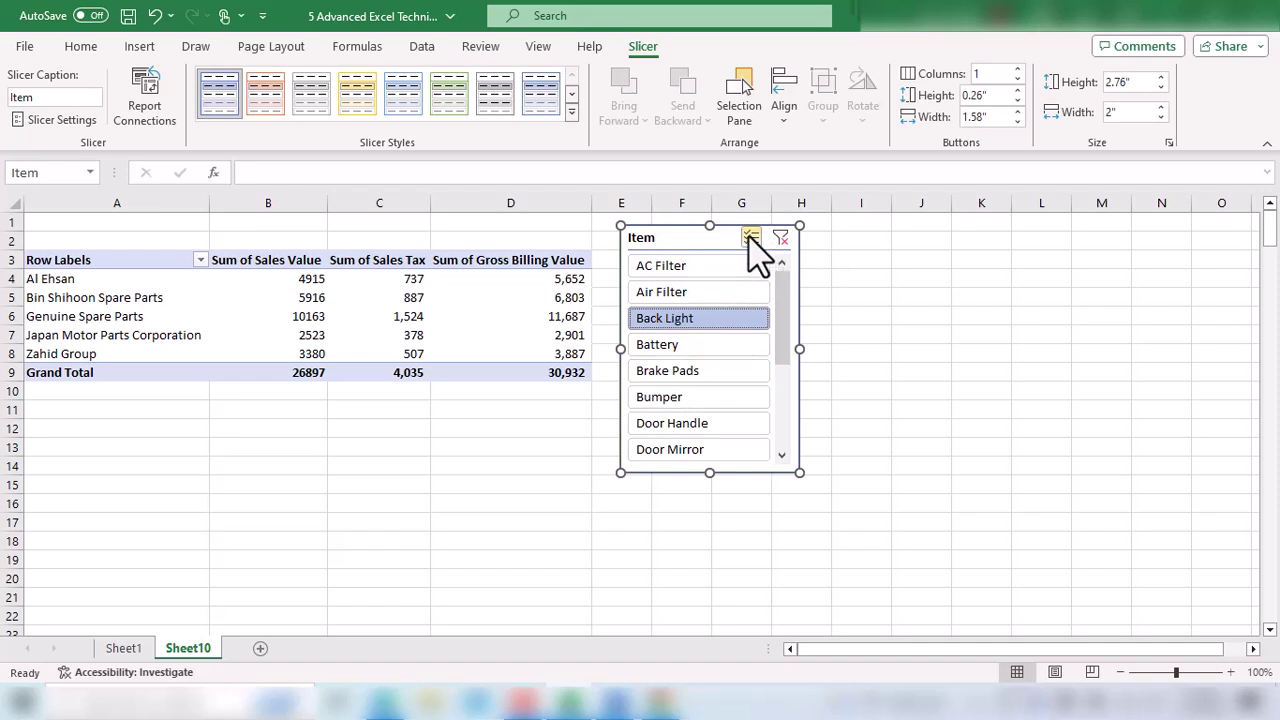
{"action": "left_click", "coordinate": [688, 346]}
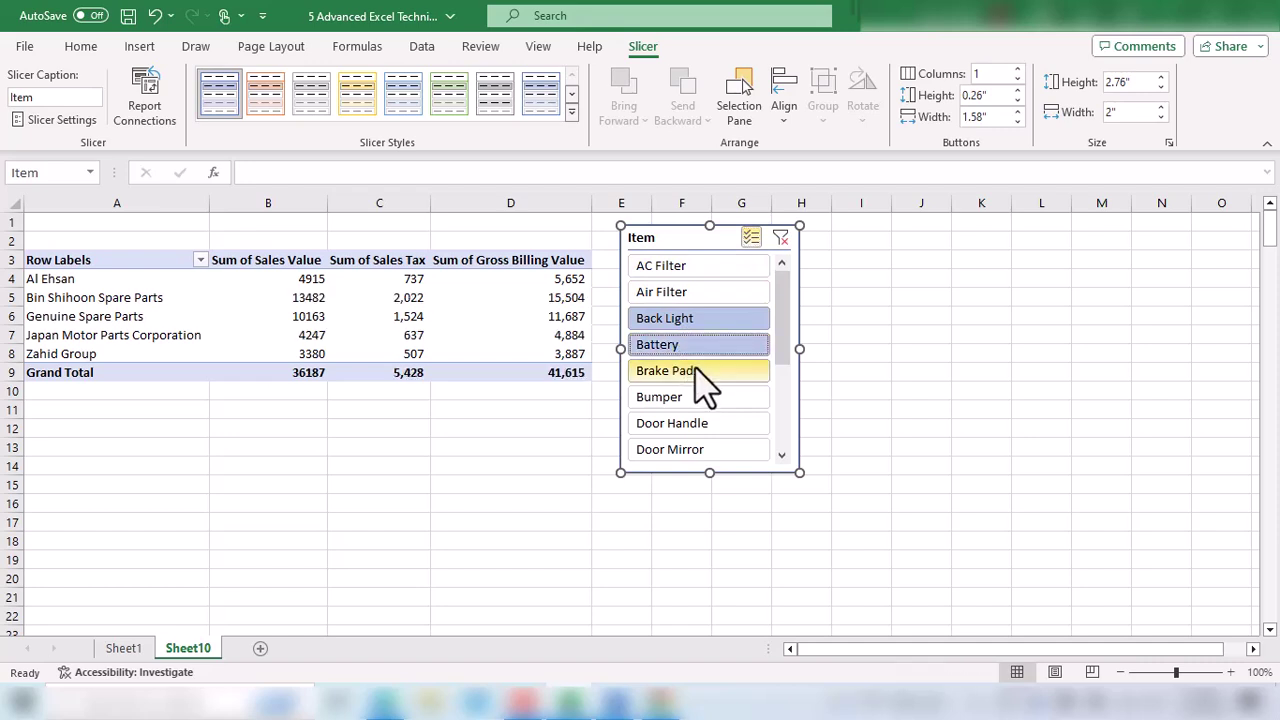
{"action": "left_click", "coordinate": [697, 369]}
{"action": "left_click", "coordinate": [697, 397]}
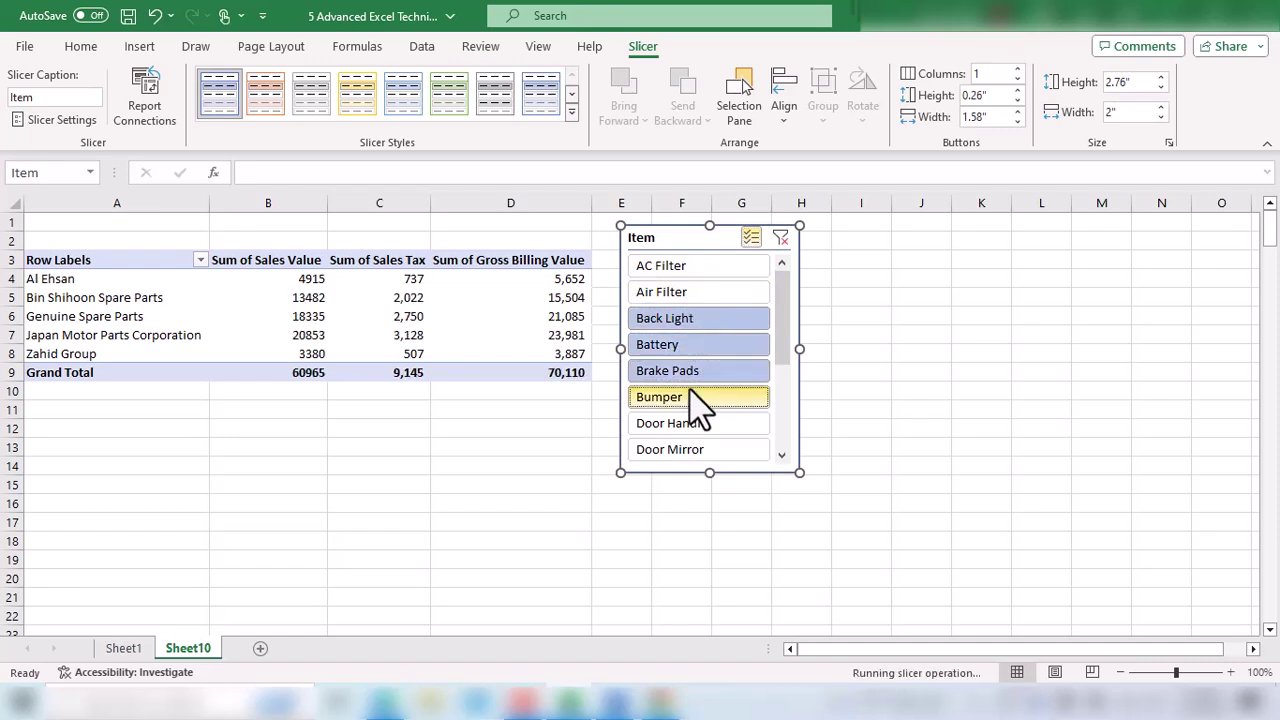
{"action": "left_click", "coordinate": [685, 422]}
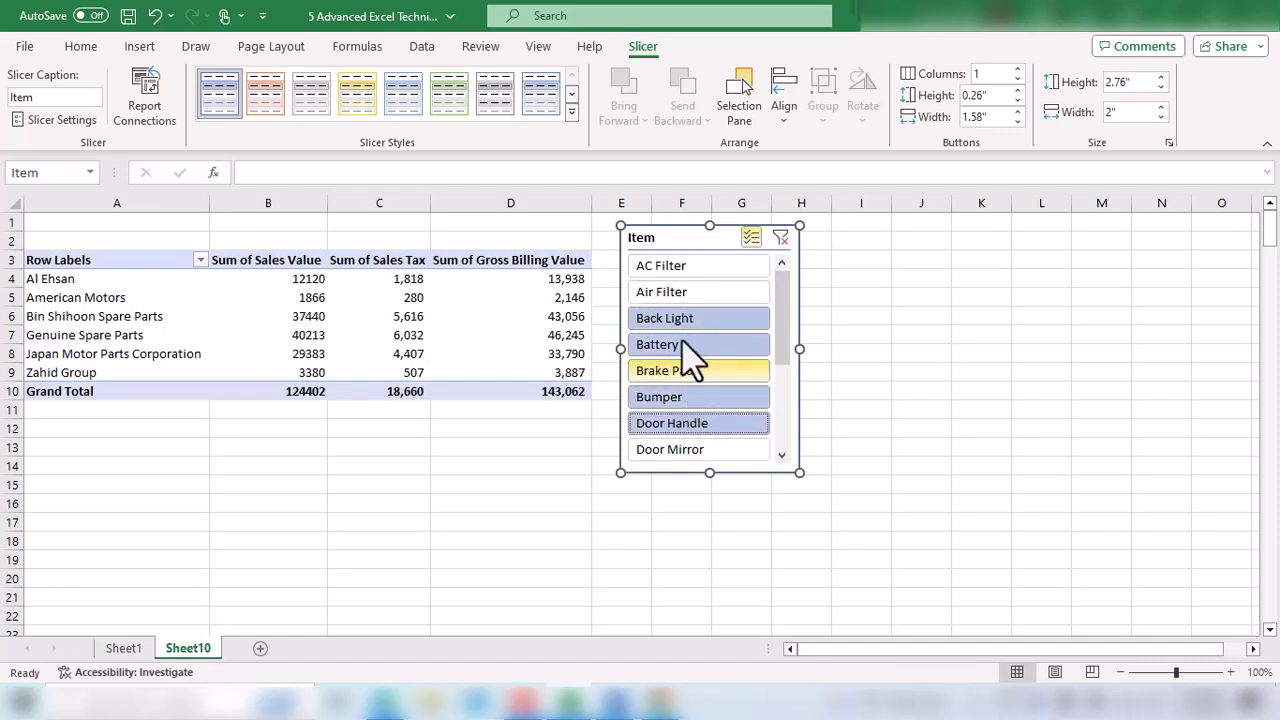